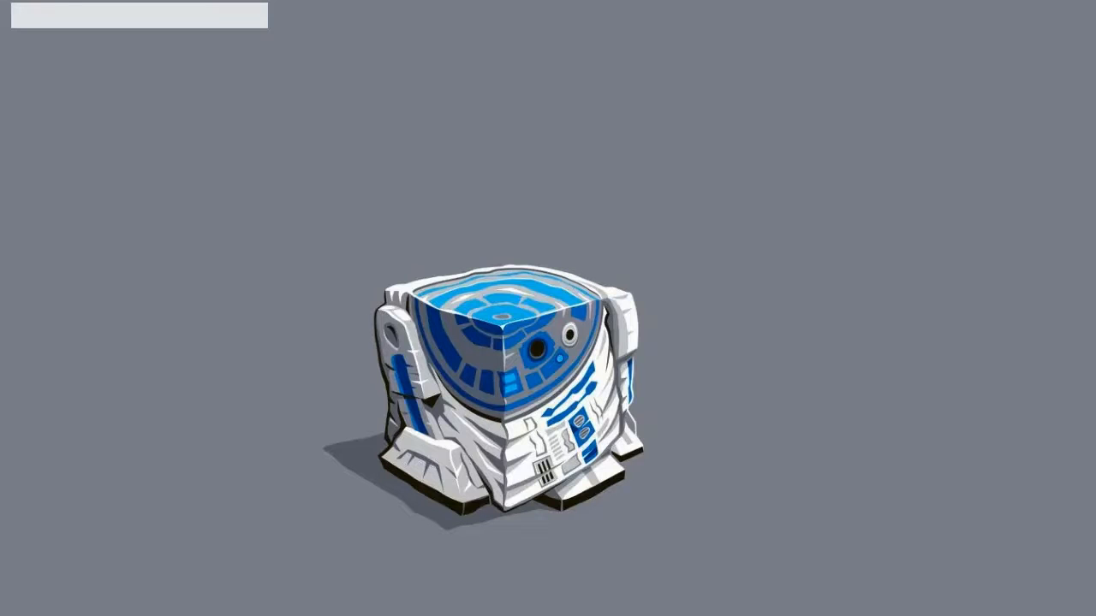
- Select the tank's turret and barrel in turn to inspect the separate parts of the model
click(729, 614)
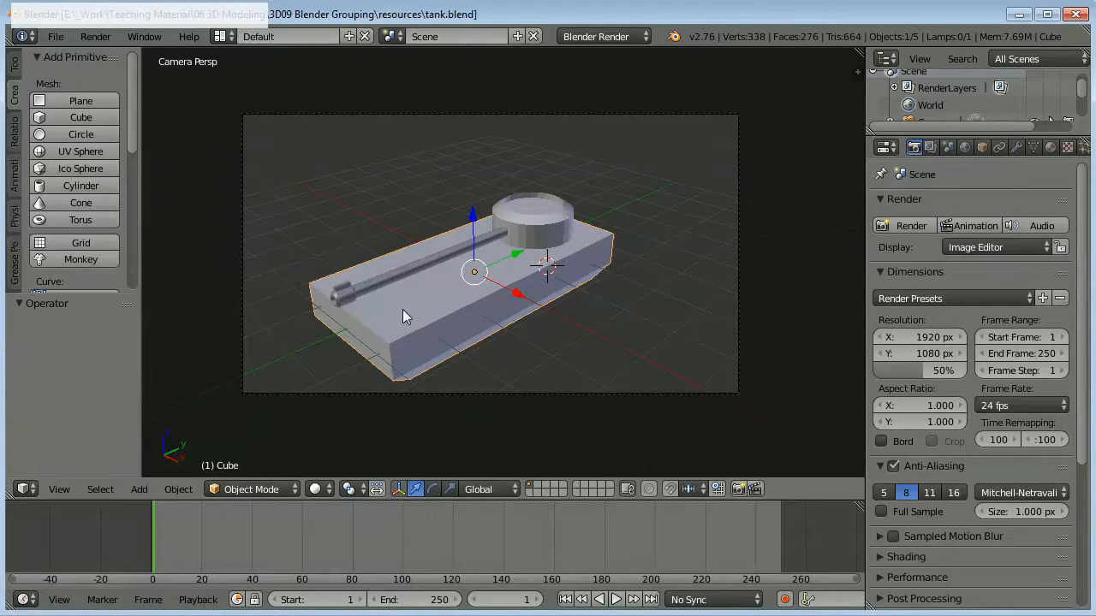
right_click(534, 222)
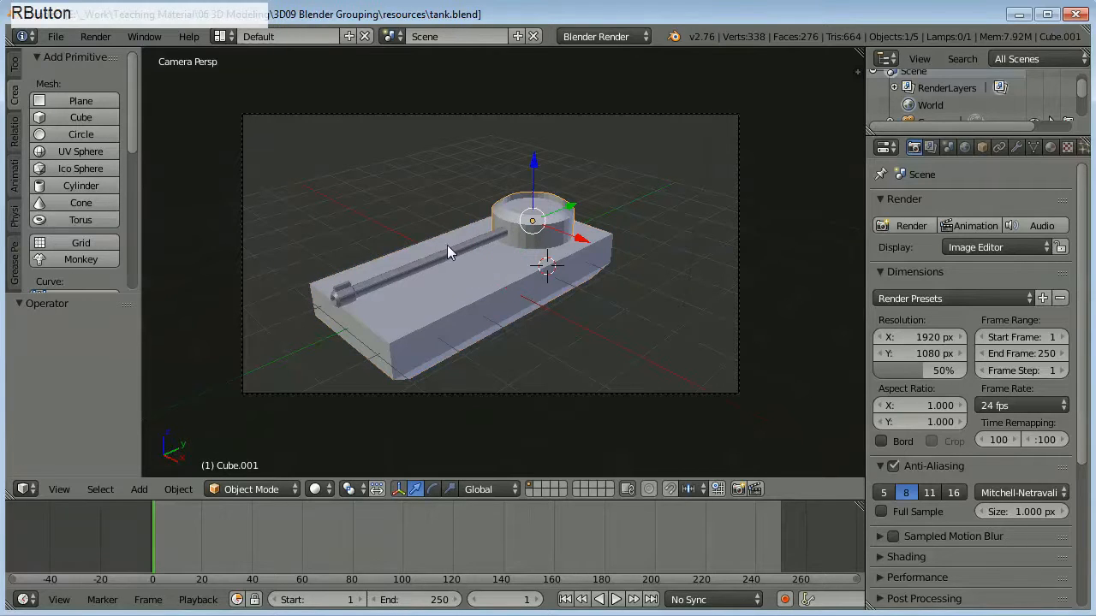
right_click(390, 273)
right_click(393, 274)
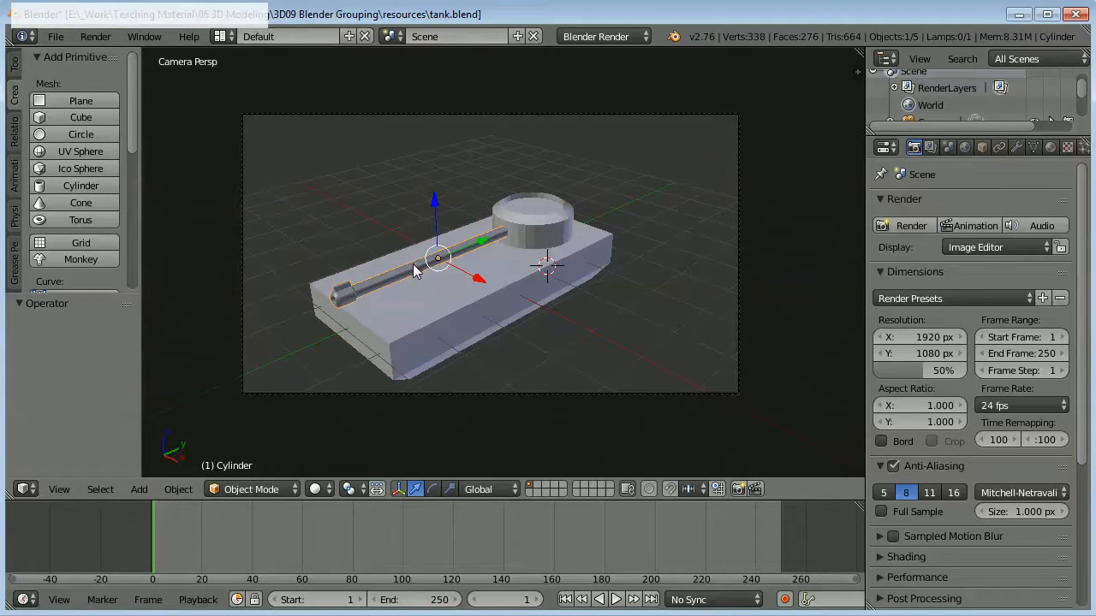
- Try rotating the tank's turret about the global Z axis to test how the barrel follows it
right_click(518, 221)
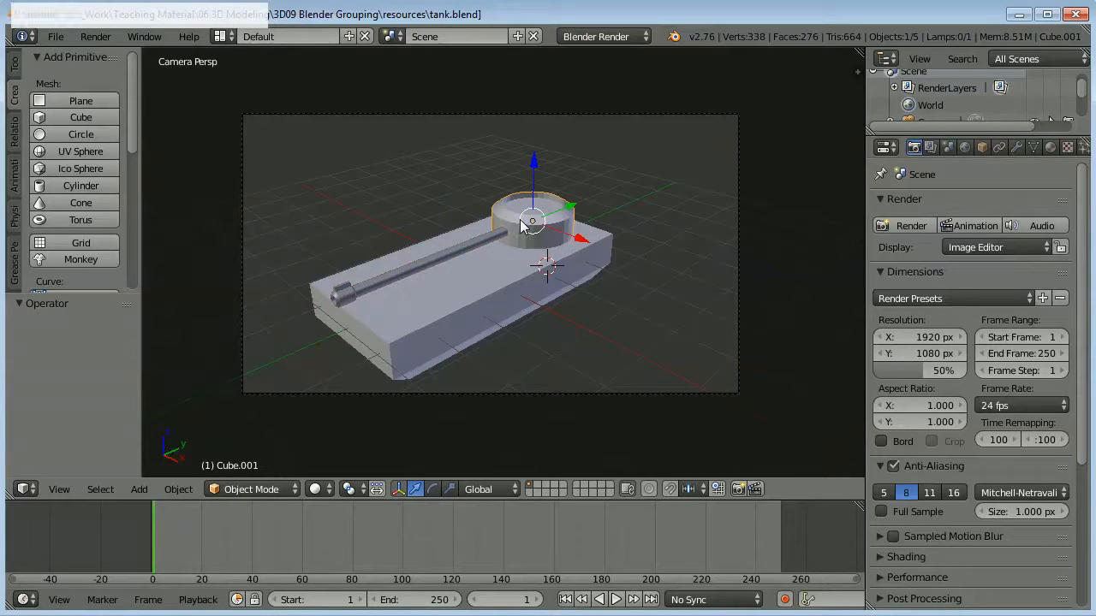
key(r)
key(z)
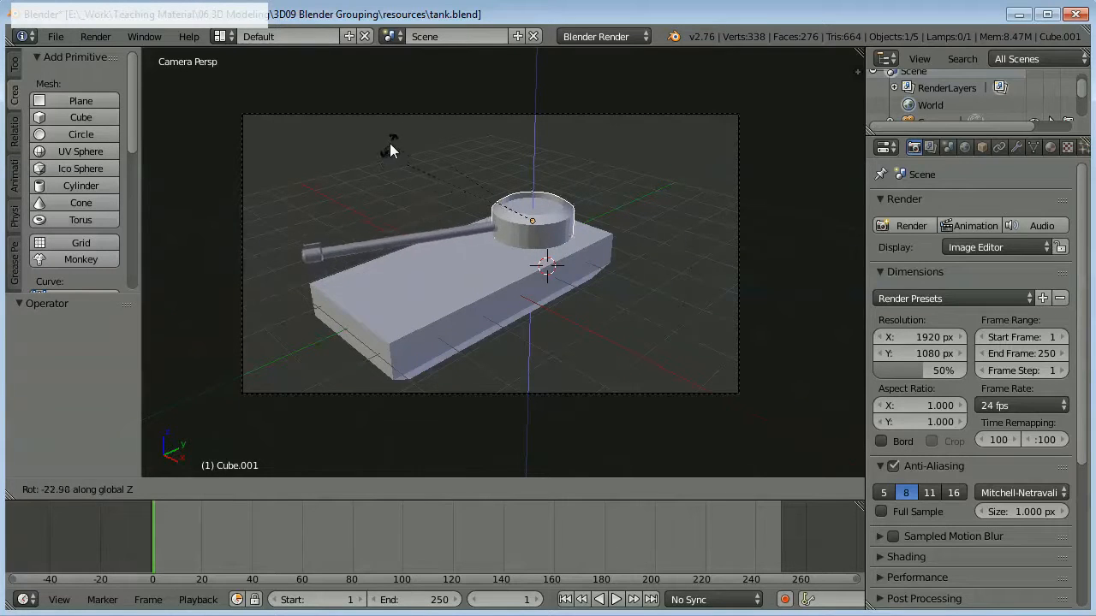
right_click(513, 237)
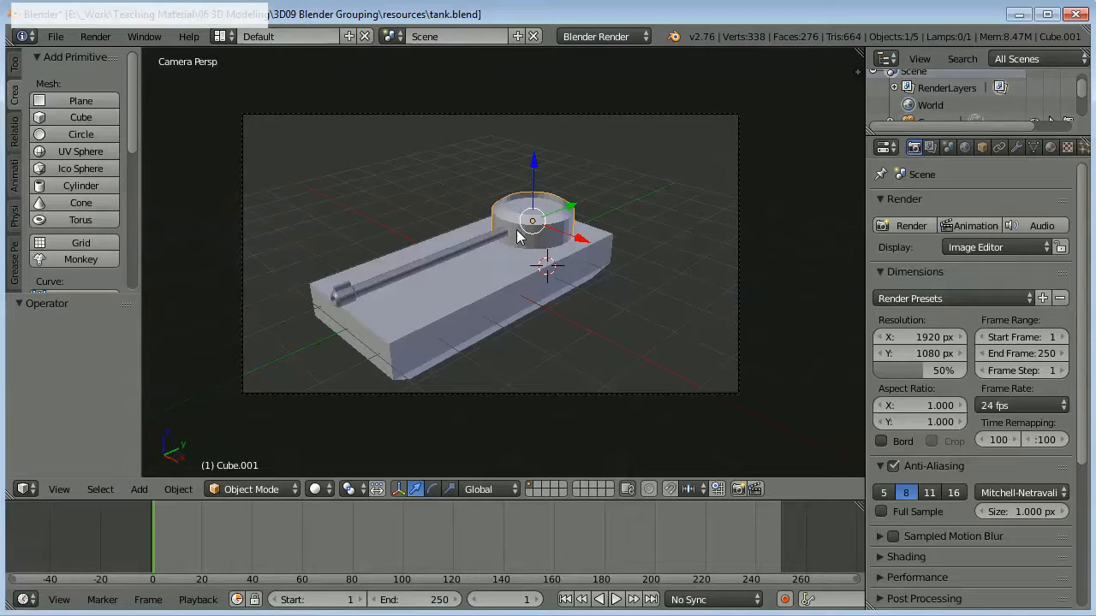
- Try moving the tank's body to test how the turret and barrel follow it
right_click(464, 288)
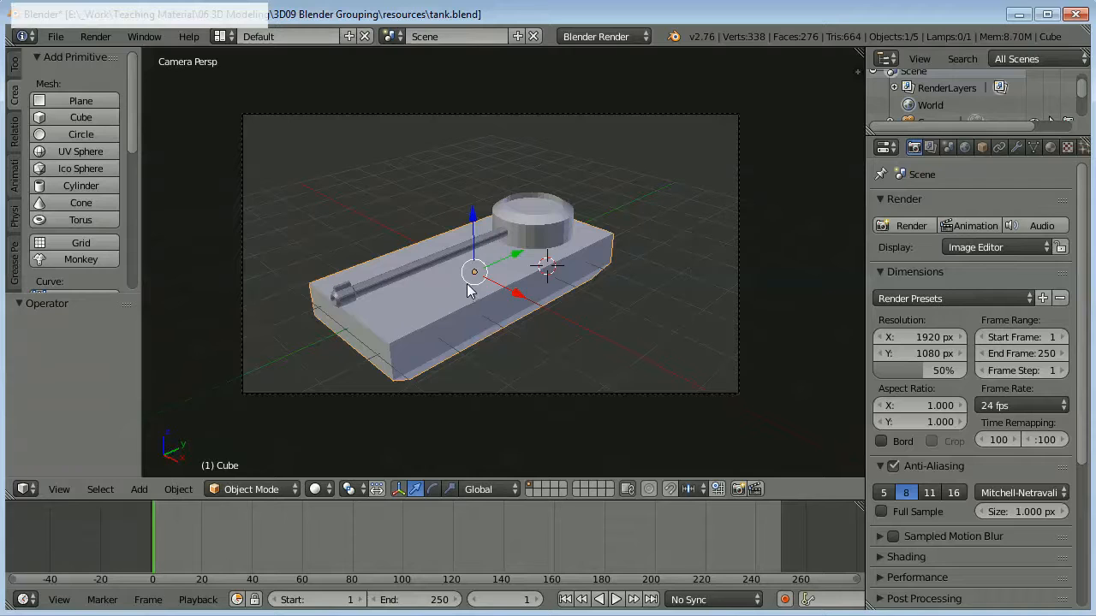
key(g)
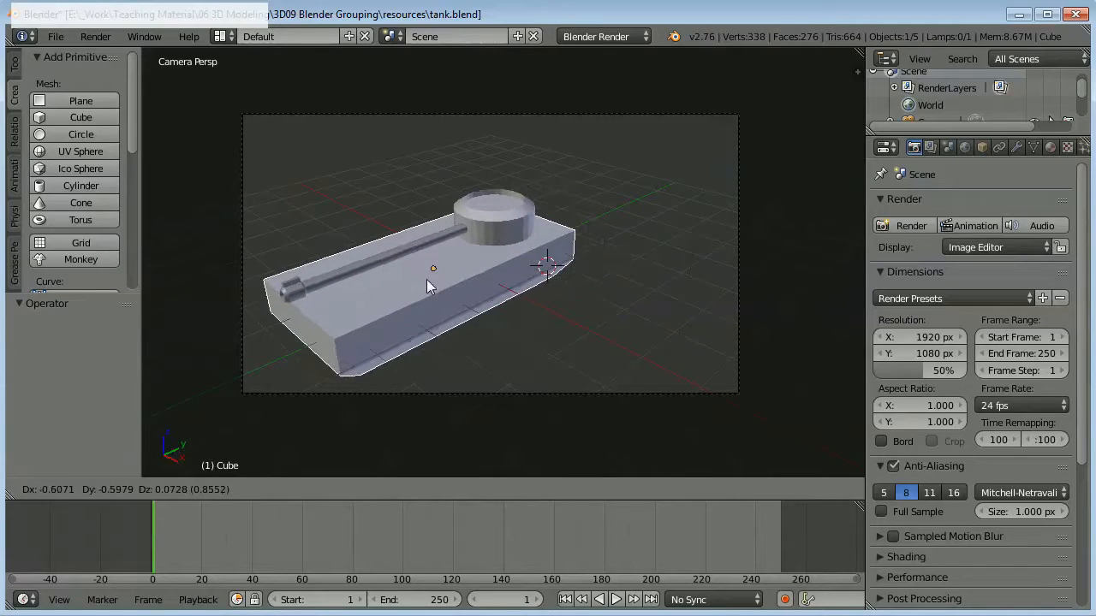
right_click(430, 277)
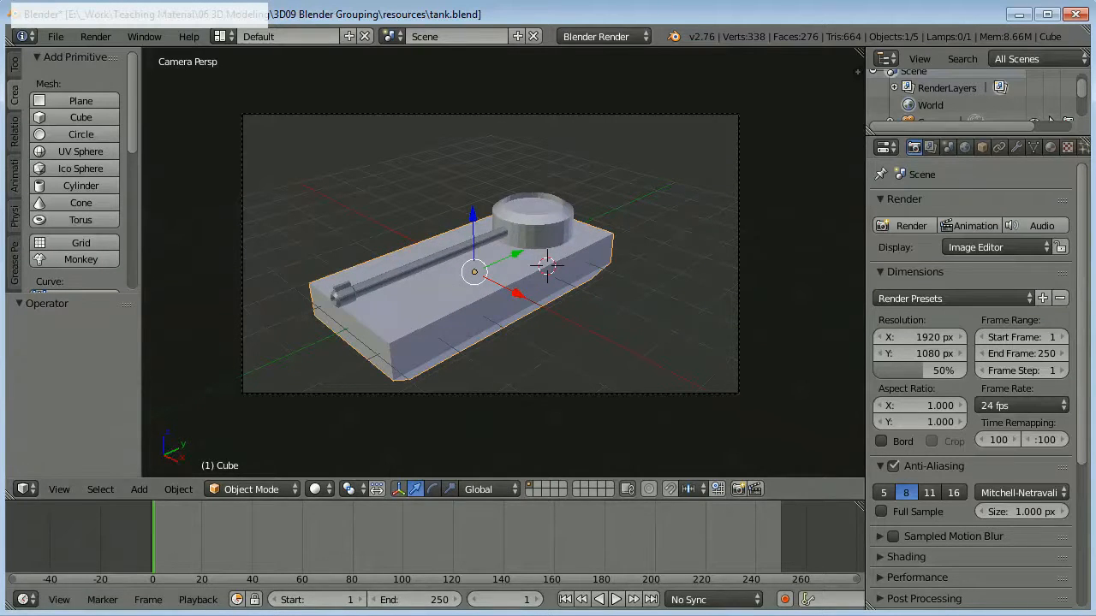
- Choose Timeline as the editor type for the area beneath the 3D view
click(440, 614)
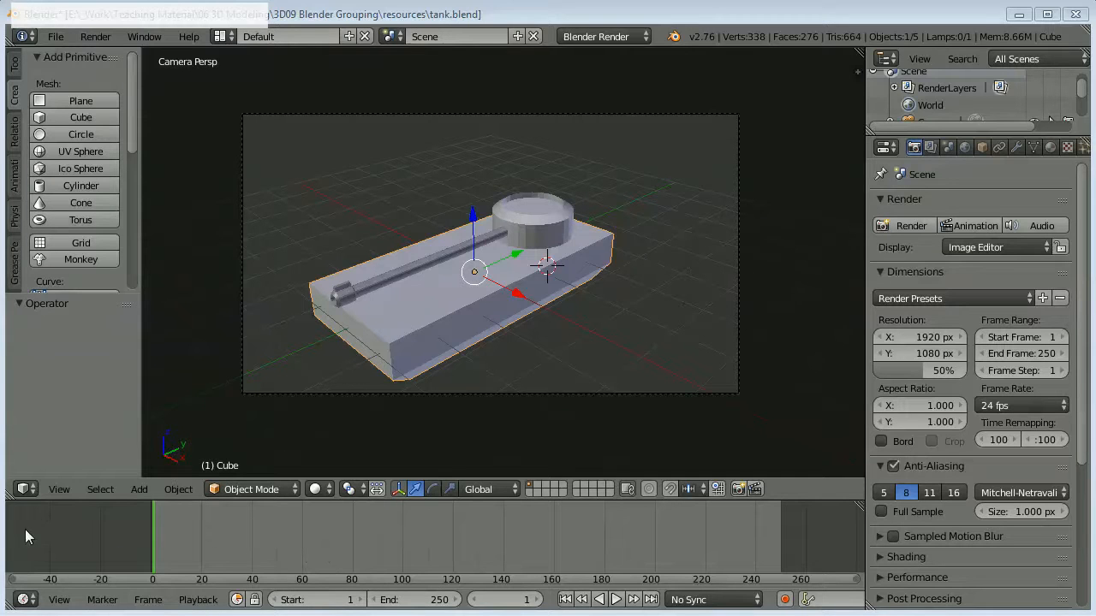
click(24, 600)
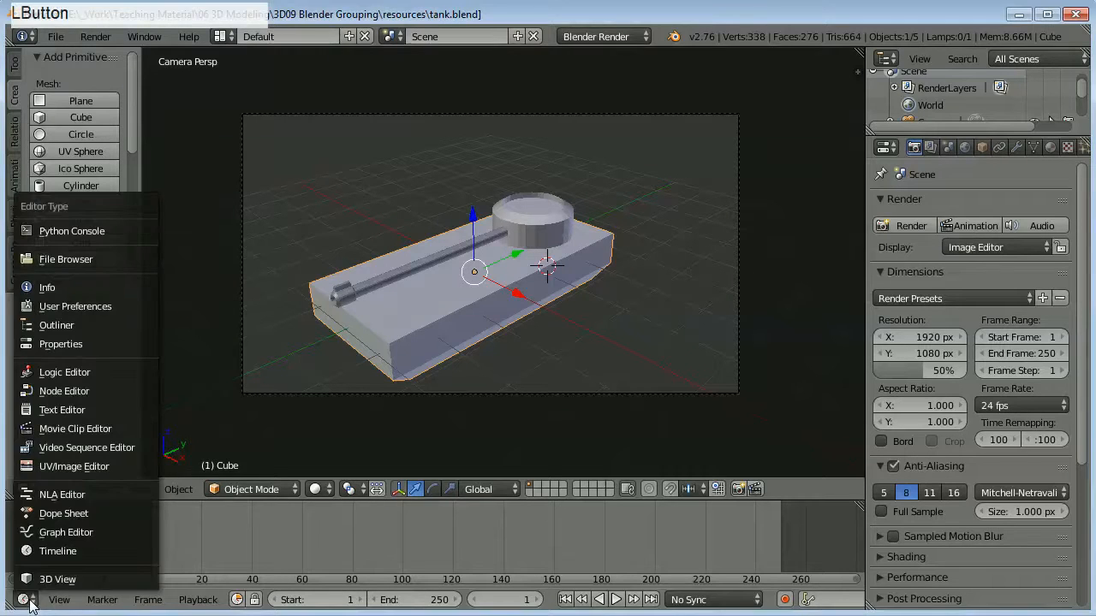
click(56, 552)
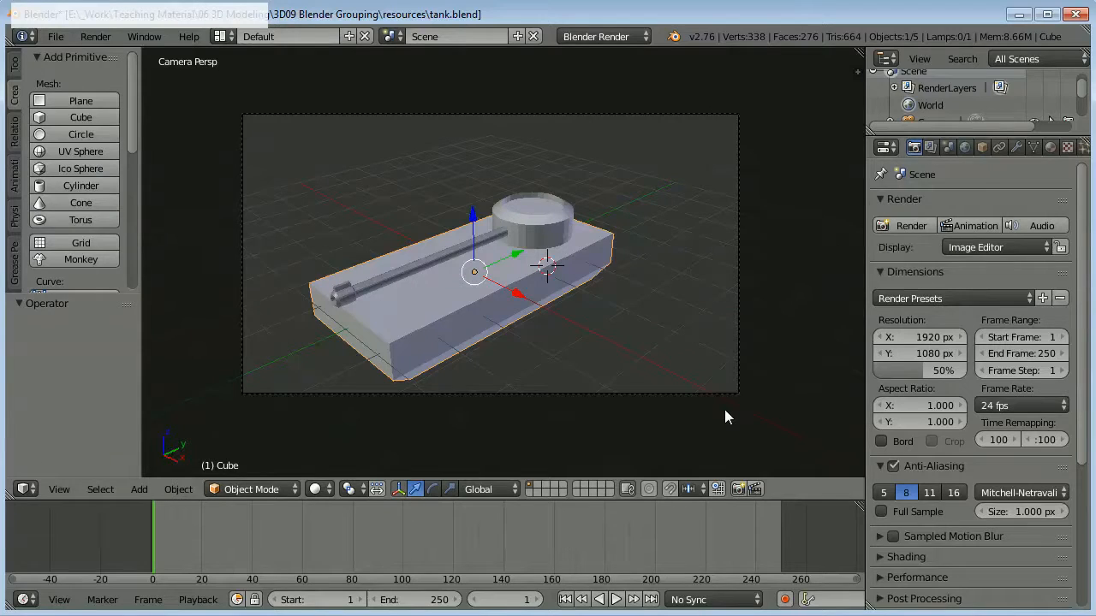
- Render the current frame twice as a still image, returning to the 3D View after each render
click(904, 225)
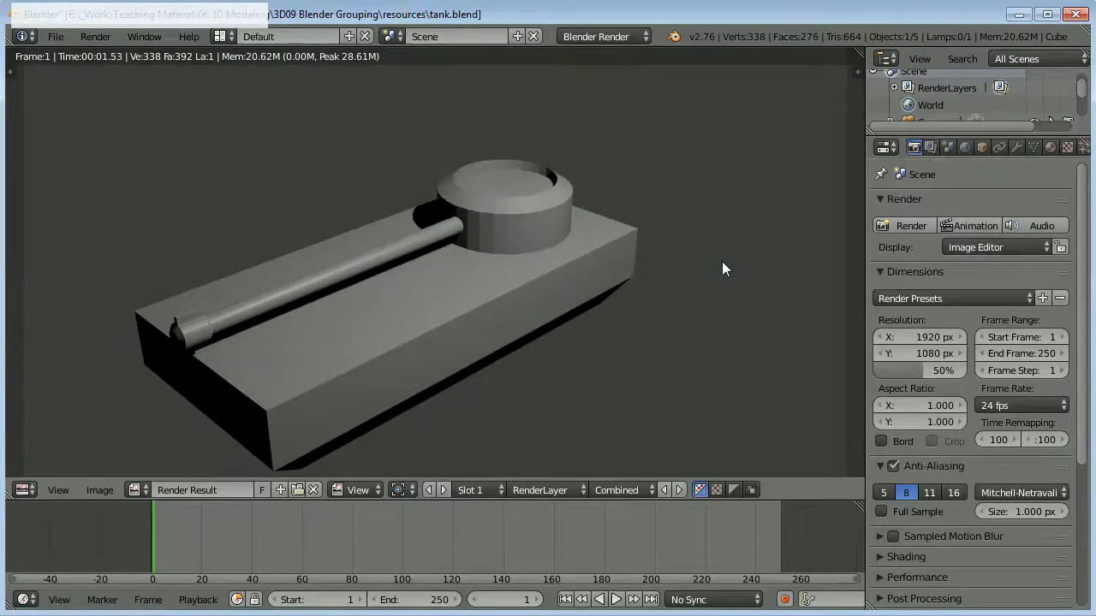
key(Escape)
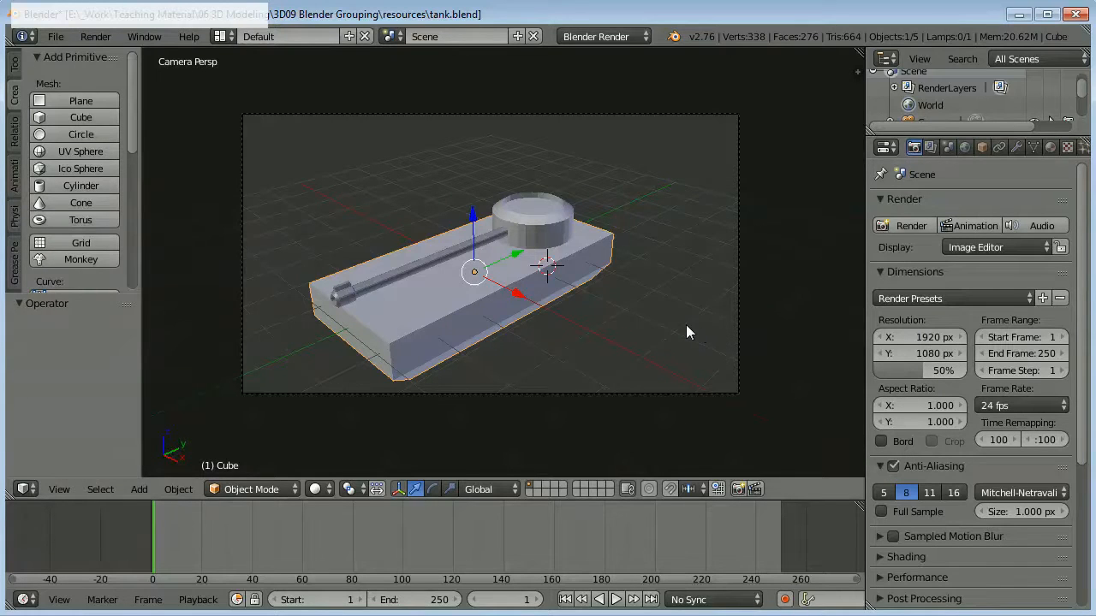
key(F12)
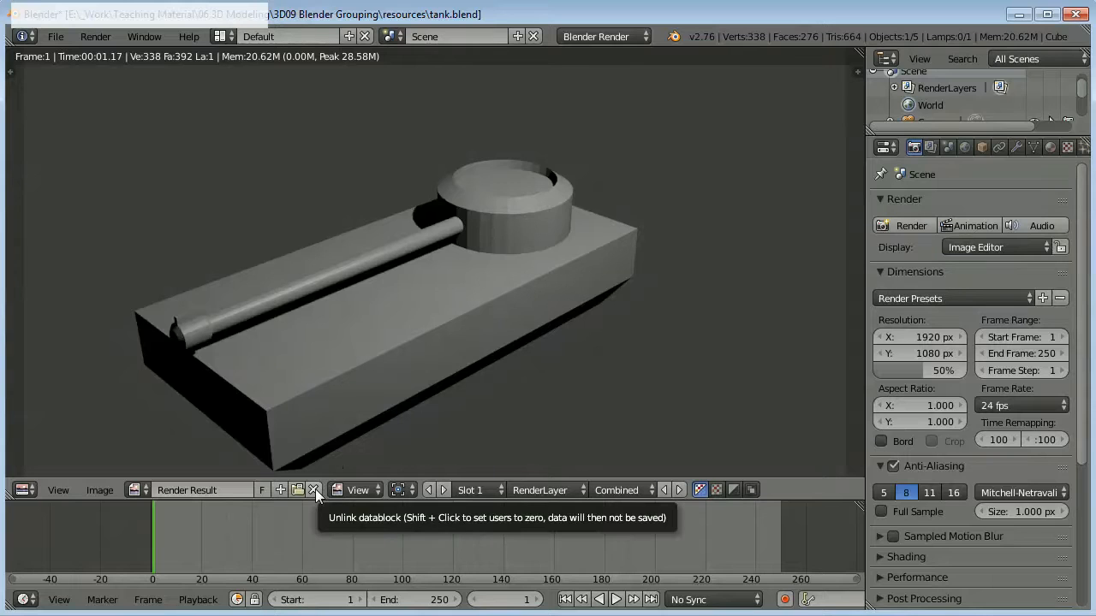
click(34, 489)
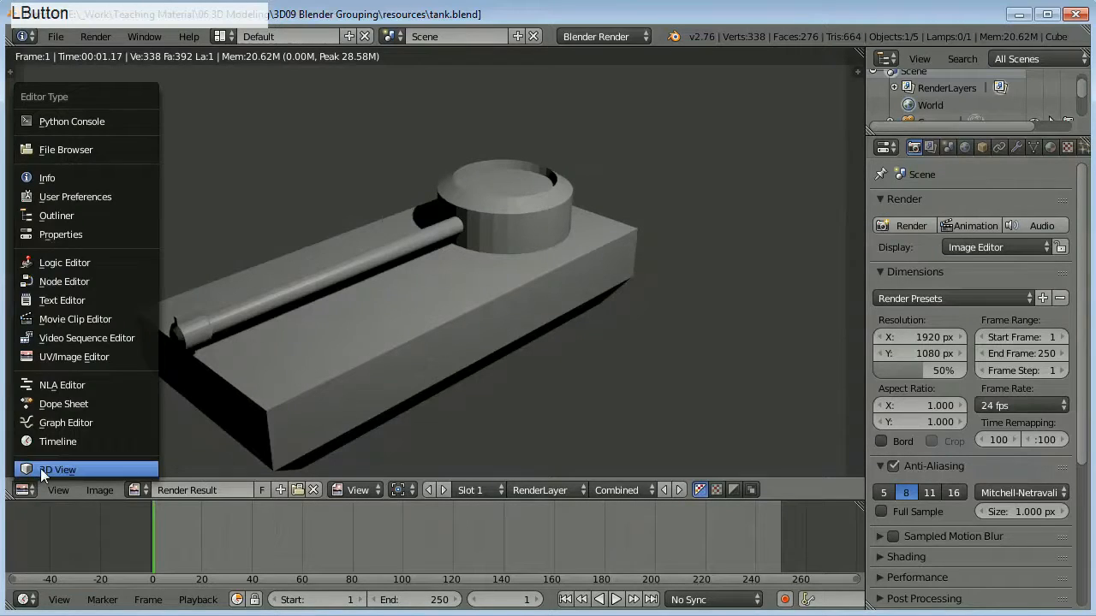
click(40, 469)
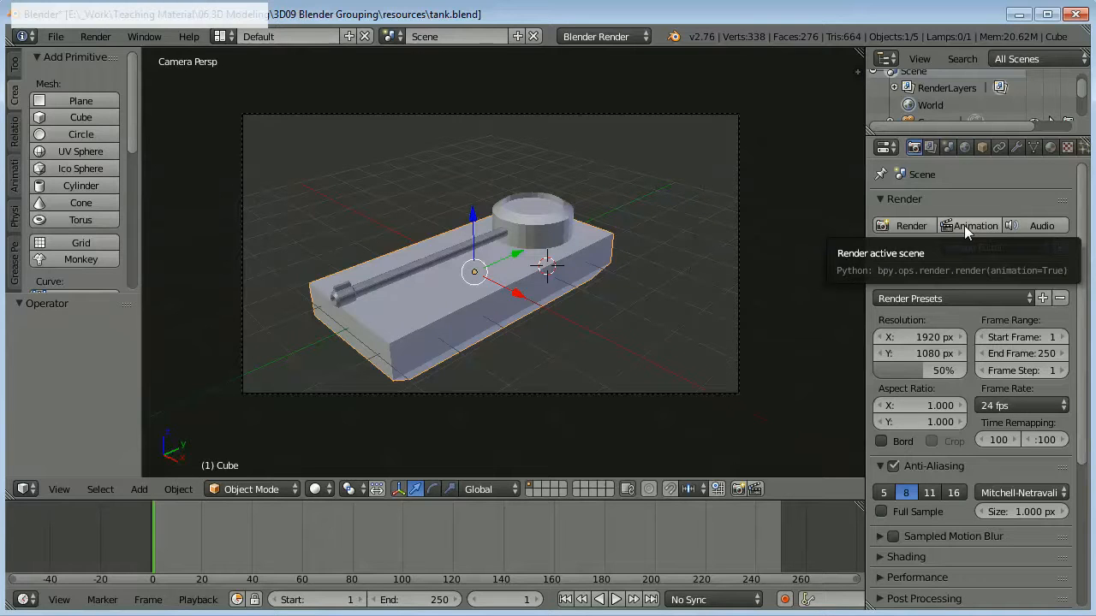
- Play the animation preview, stop it and return to the first frame
click(615, 599)
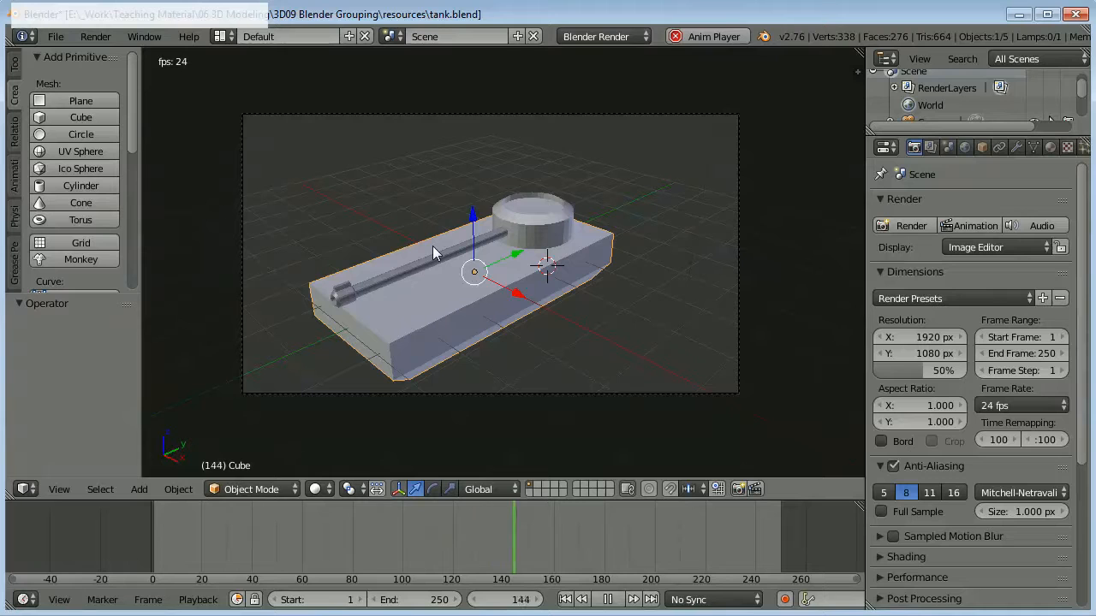
click(608, 599)
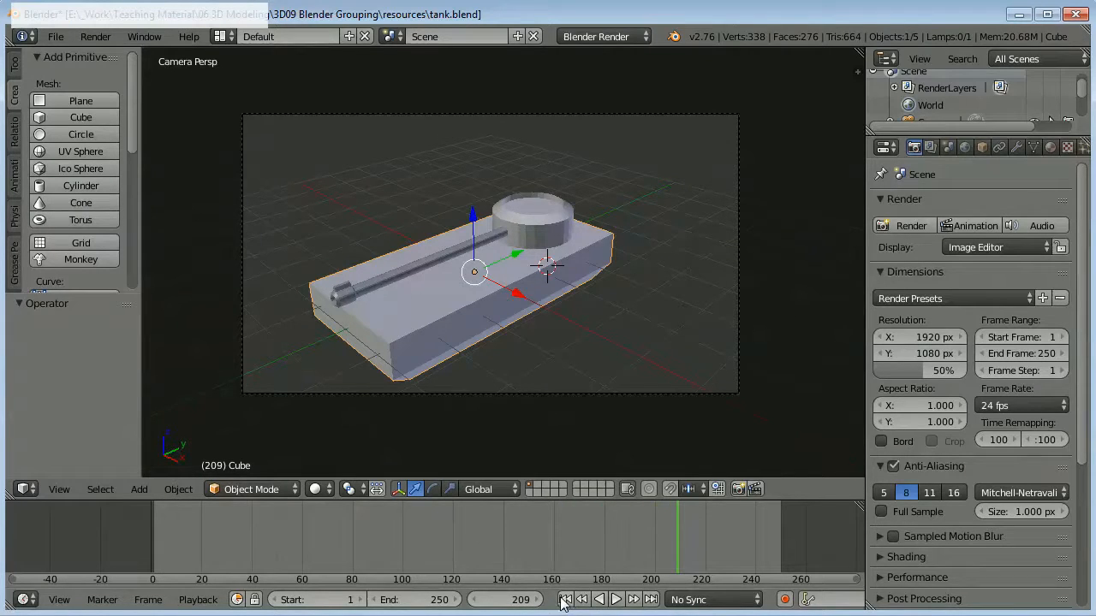
click(565, 599)
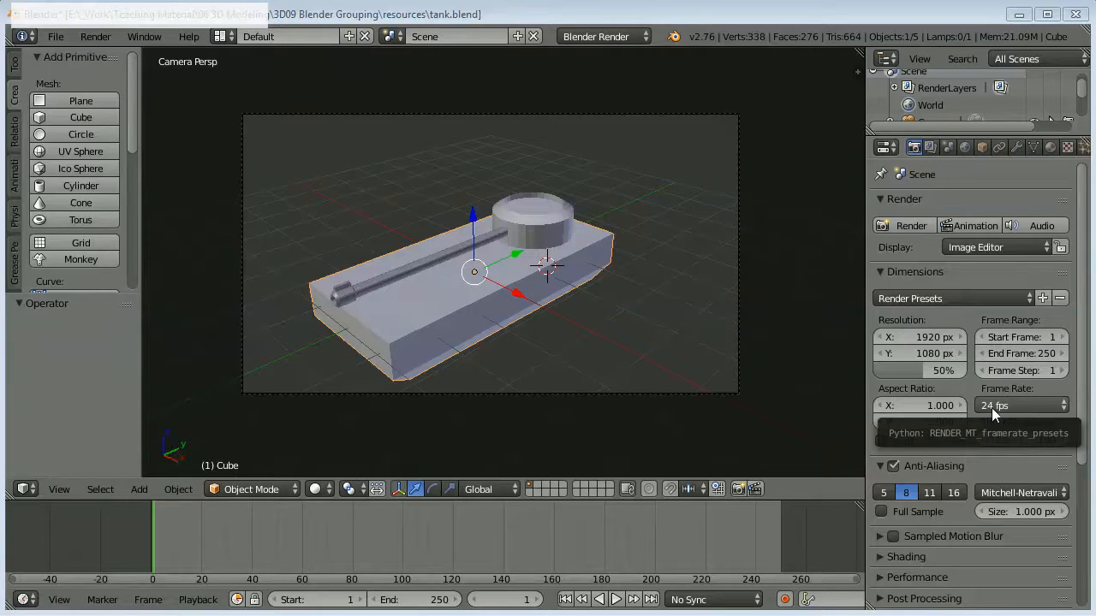
- Set the current frame on the timeline to 24, one second at 24 fps
click(220, 551)
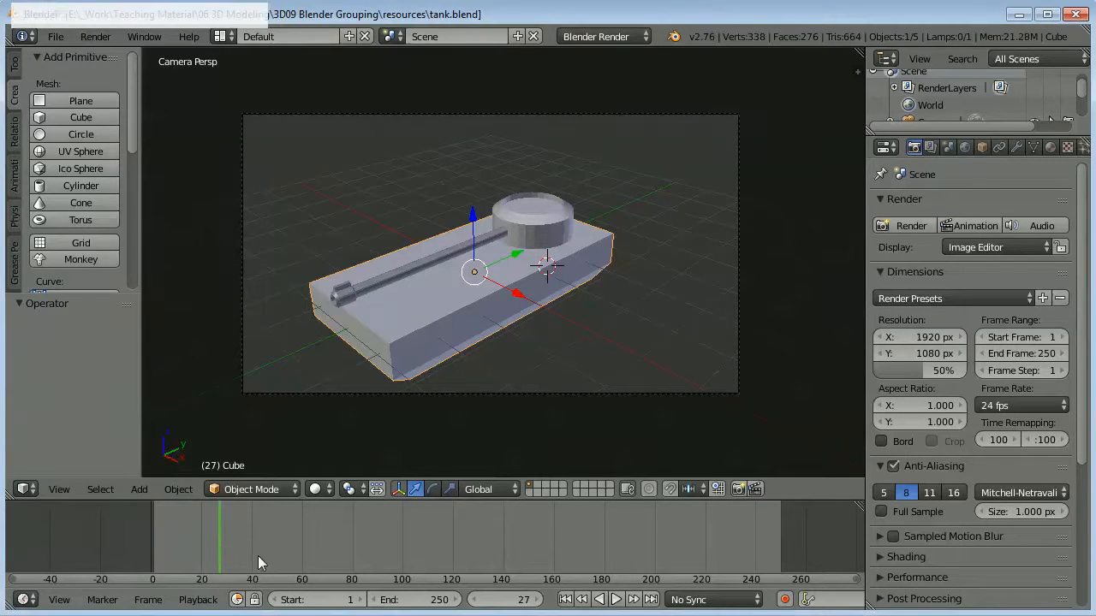
click(476, 602)
click(476, 603)
click(476, 602)
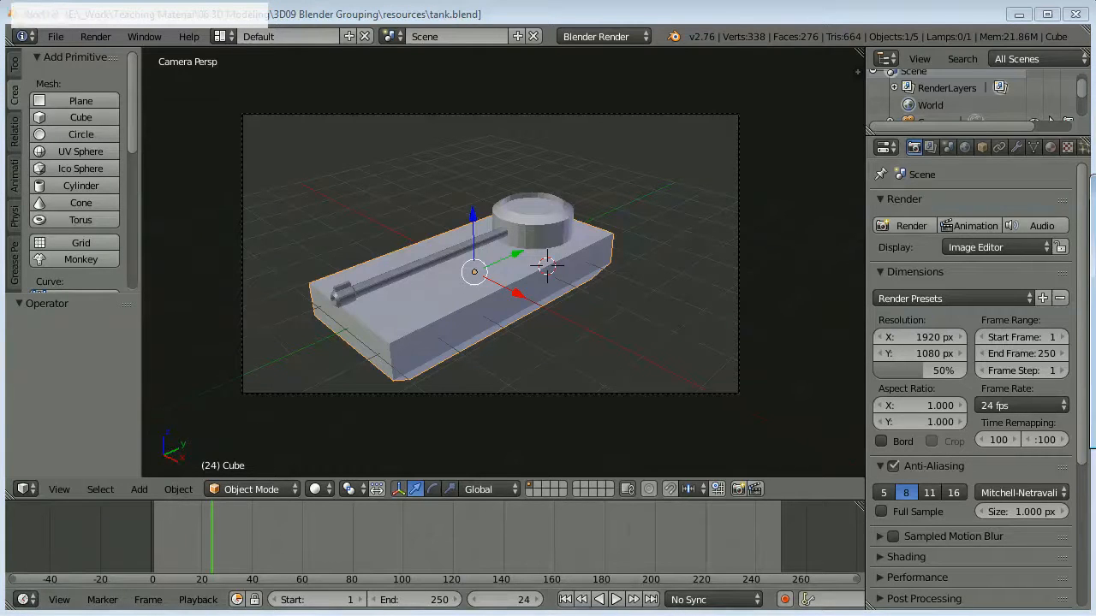
- Switch to Calculator and divide 240 by 24 to work out the animation's length in seconds
drag(1095, 188, 727, 190)
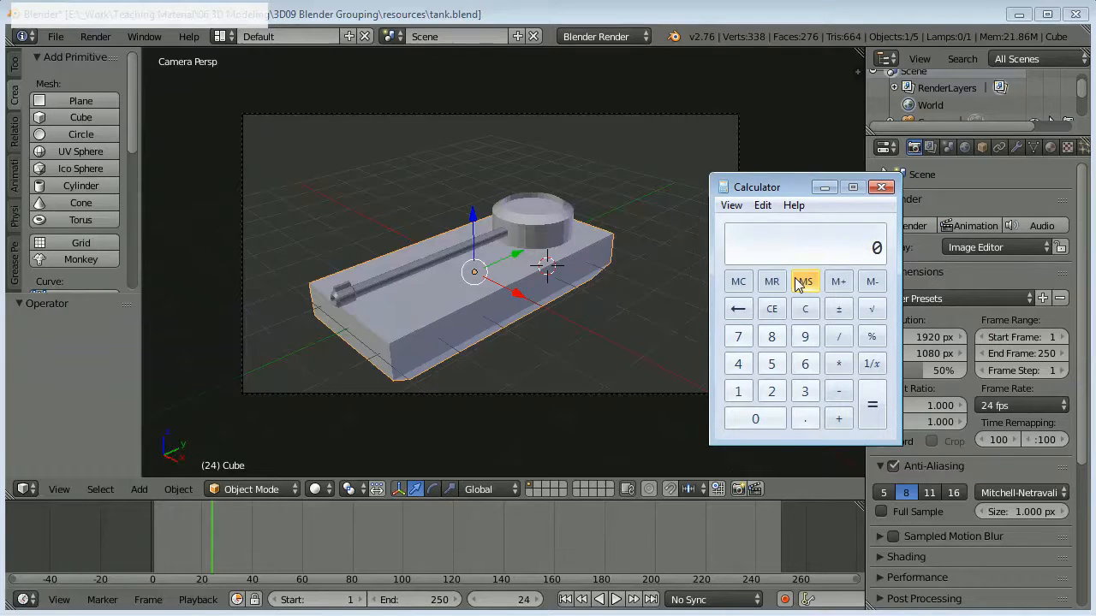
text(240 / 24)
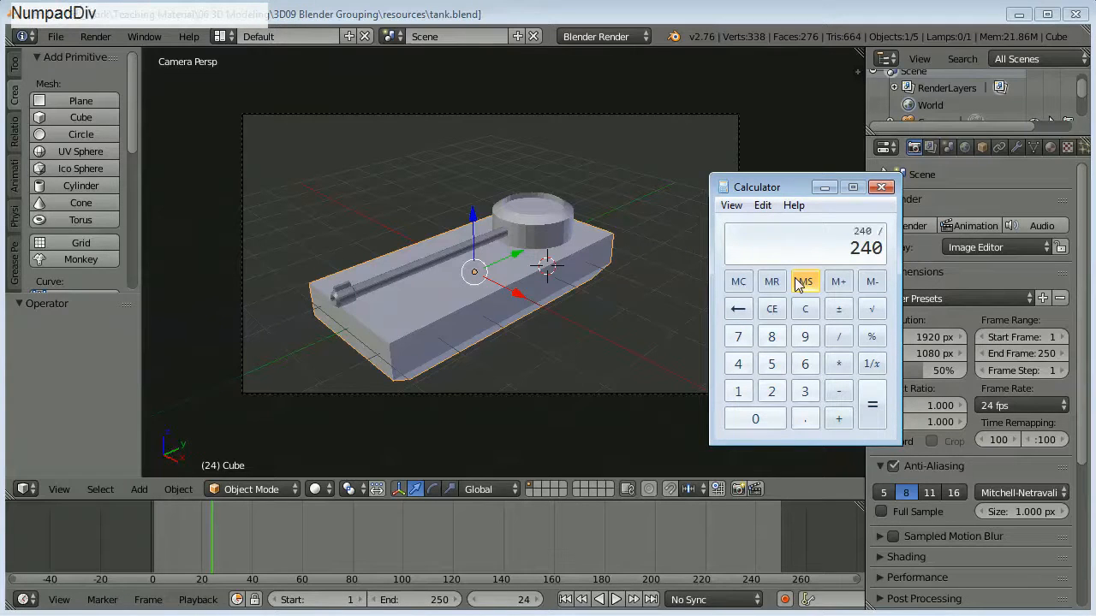
key(Return)
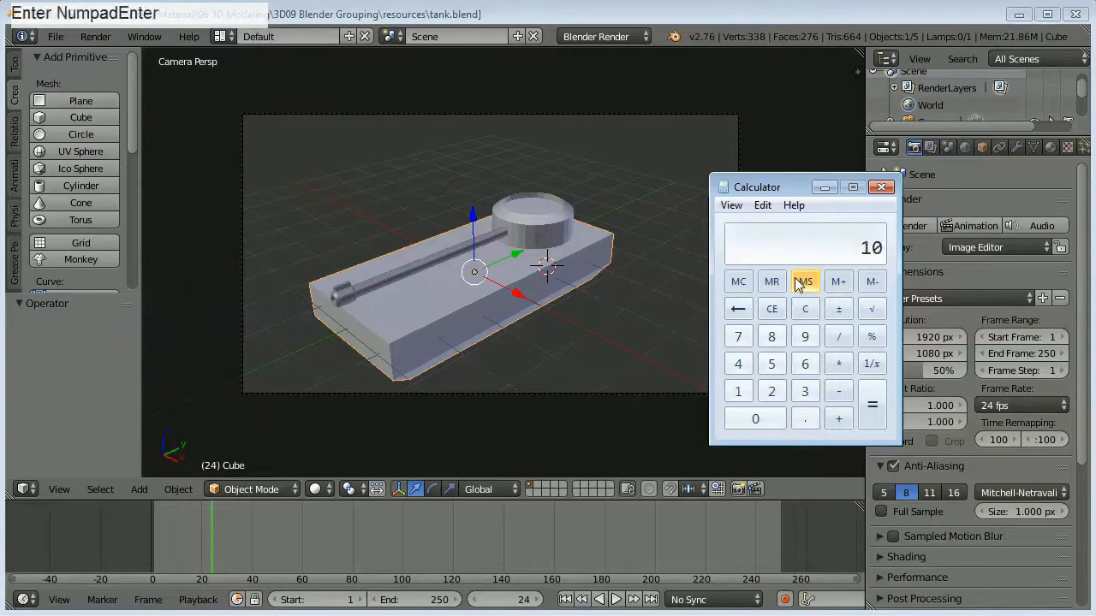
click(782, 196)
drag(782, 195, 746, 171)
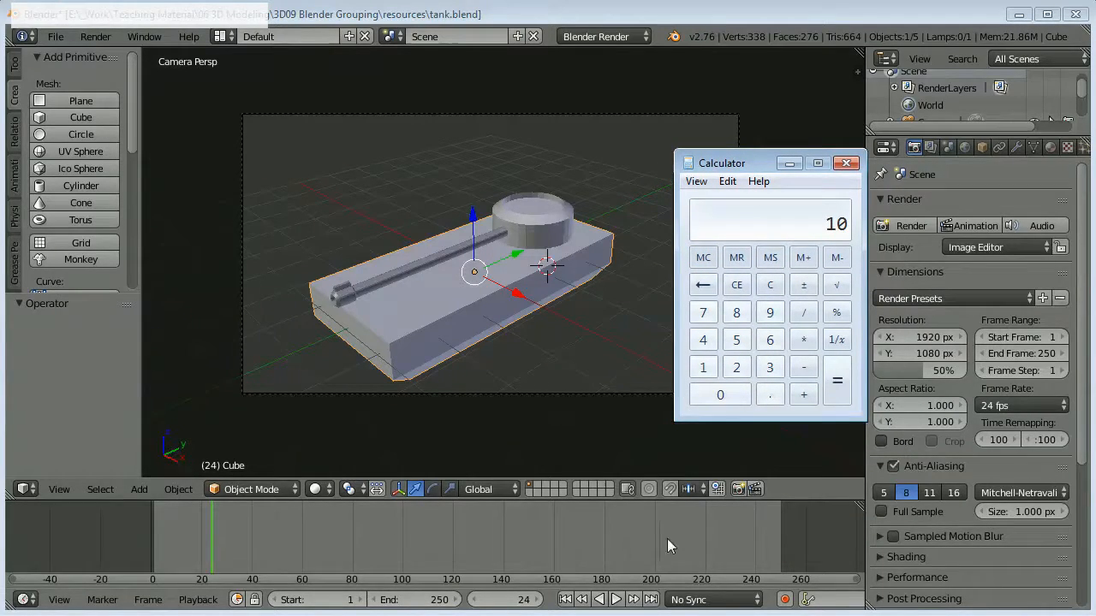
- Try several end frames for the animation from the playhead position, including 181, 159 and finally 227
drag(599, 539, 607, 539)
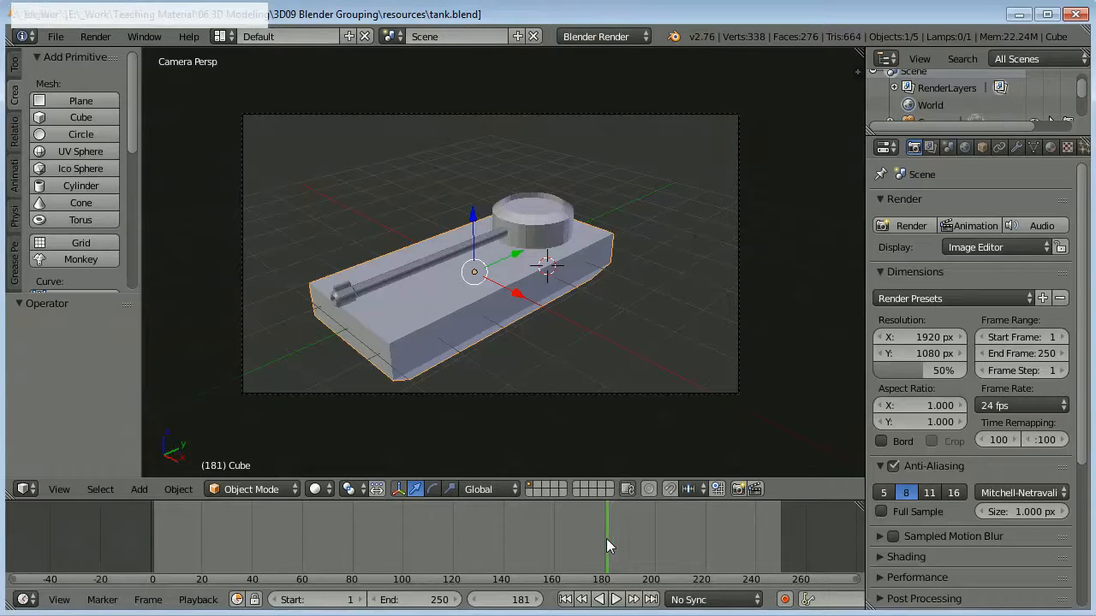
key(e)
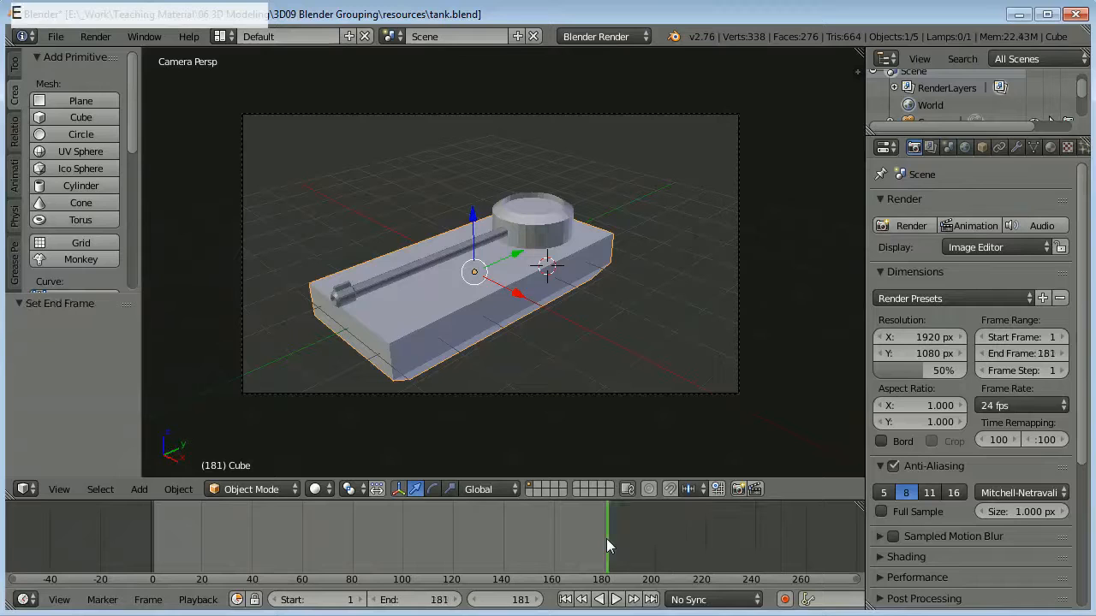
click(553, 537)
key(e)
click(504, 532)
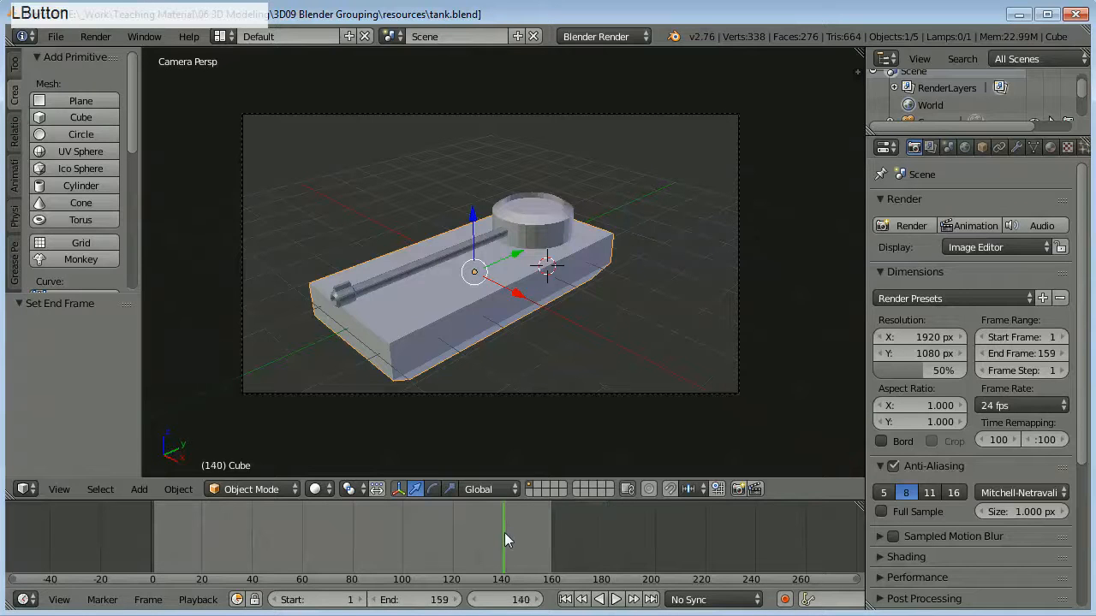
click(668, 530)
key(e)
click(723, 535)
key(e)
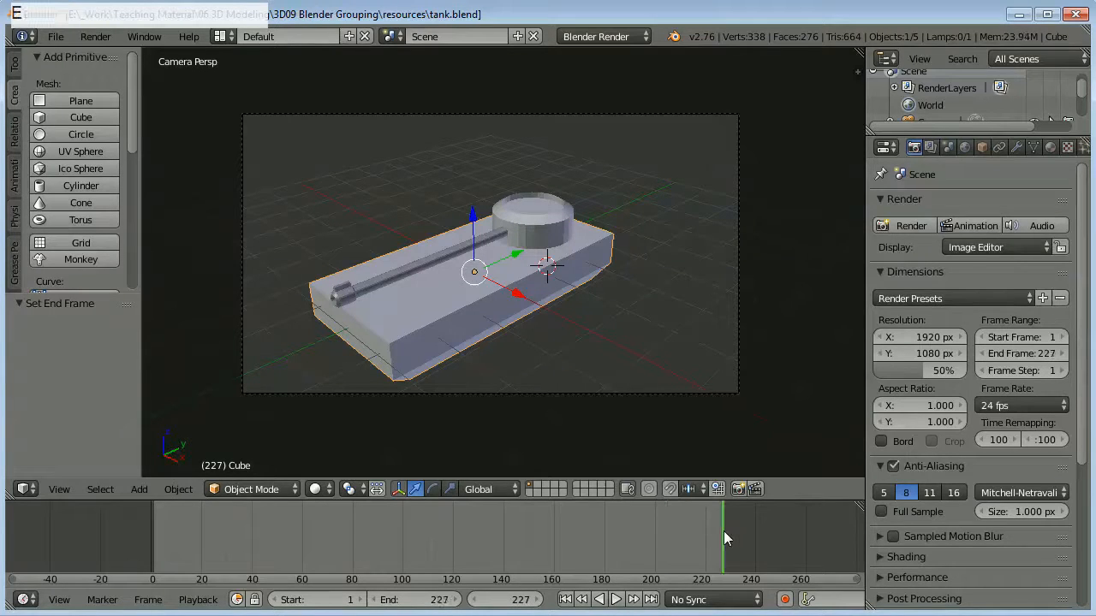
- Set the animation's end frame to 240 and return to the first frame
click(538, 599)
click(537, 600)
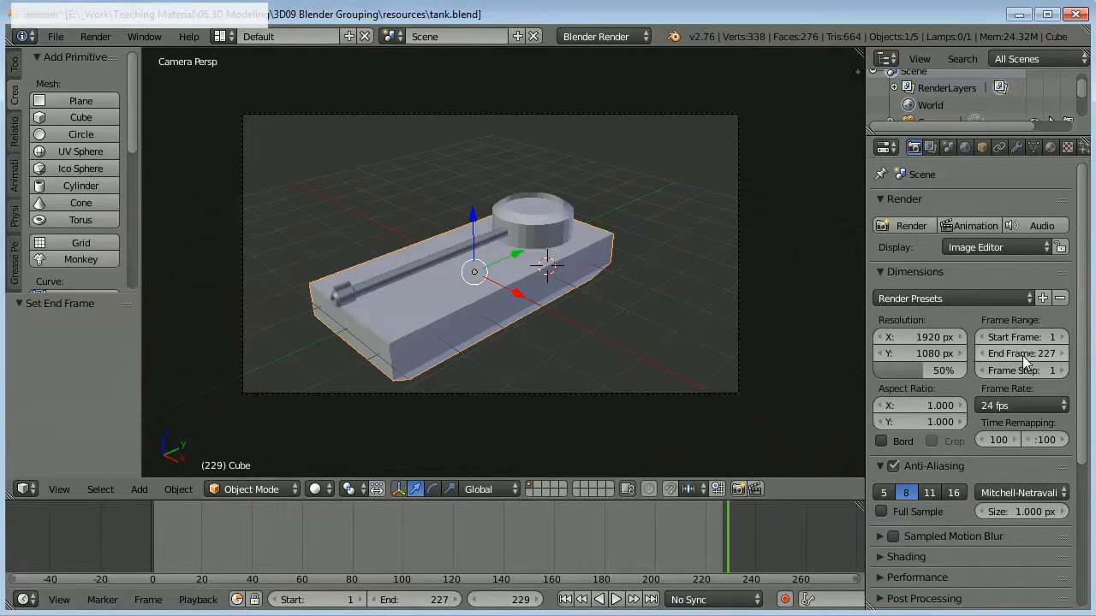
click(1022, 355)
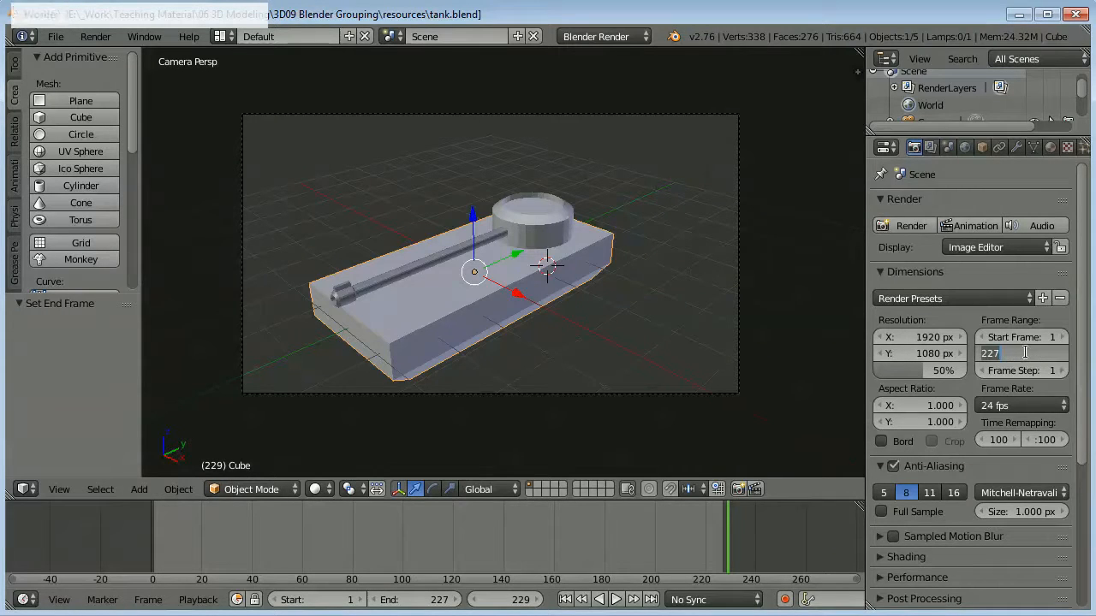
text(240)
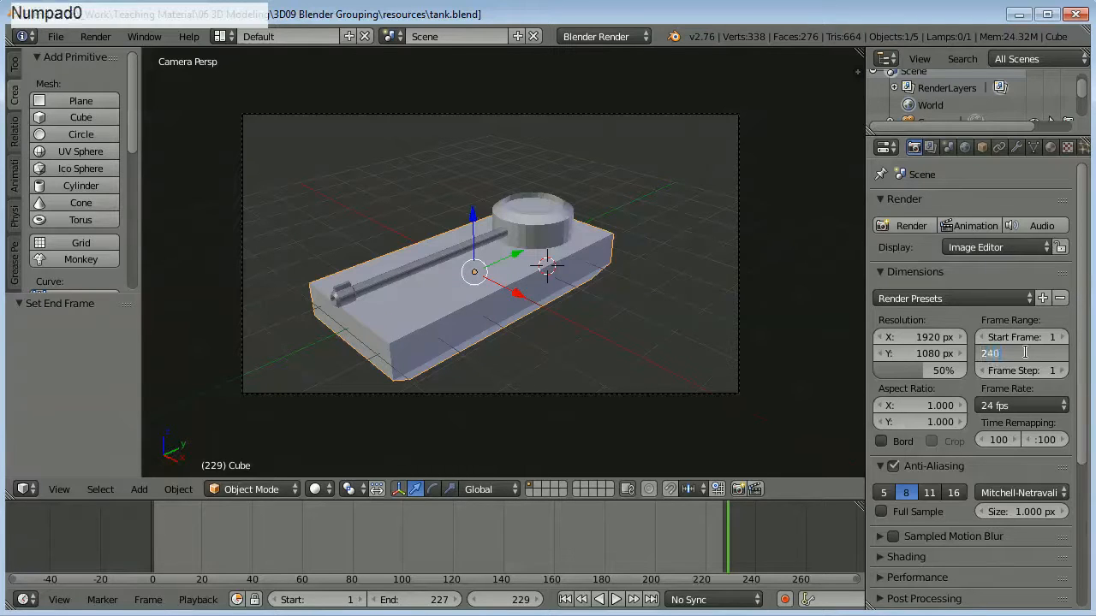
key(KP_Enter)
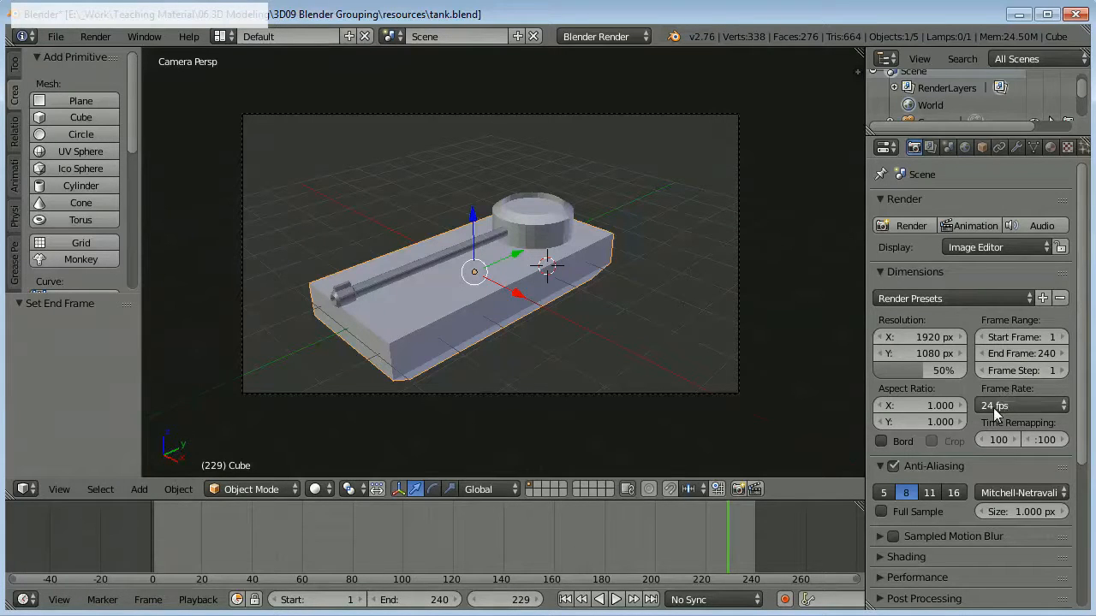
click(566, 599)
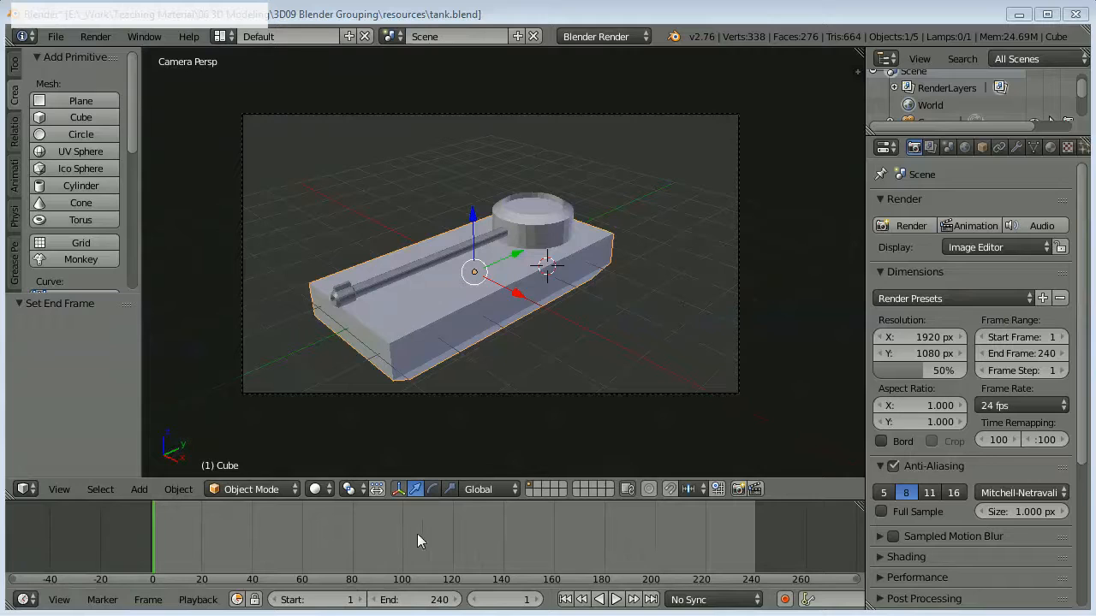
- Nudge the tank body about 0.02 units along the Y axis
mouse_move(447, 291)
right_down()
mouse_move(780, 135)
mouse_move(438, 274)
right_up()
key(y)
click(438, 272)
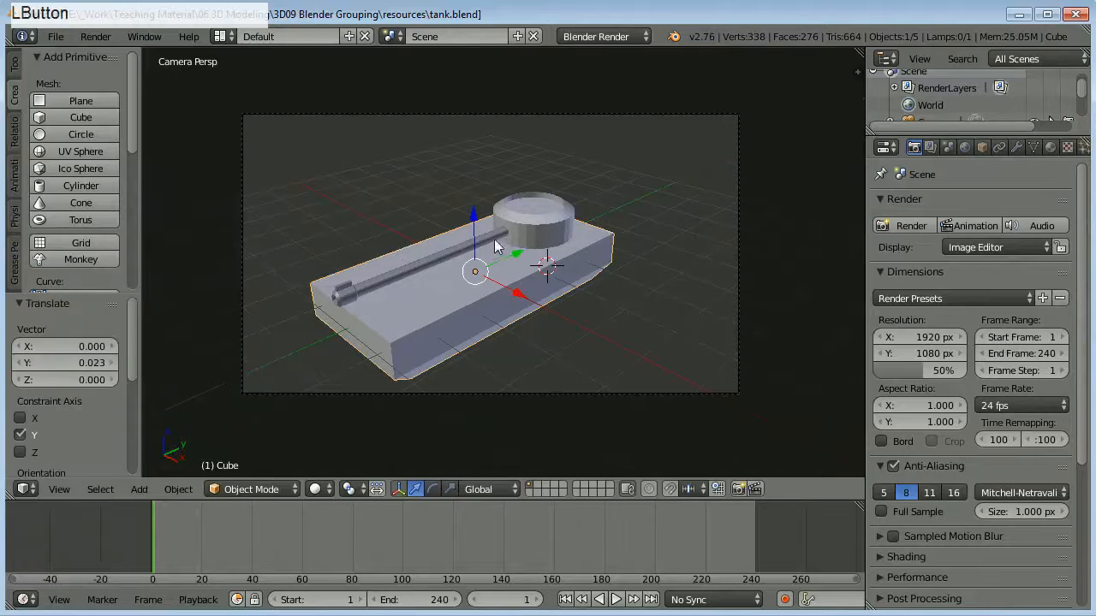
- Try rotating the turret about 43° around the Z axis, select the barrel, and undo the rotation
right_click(516, 225)
key(r)
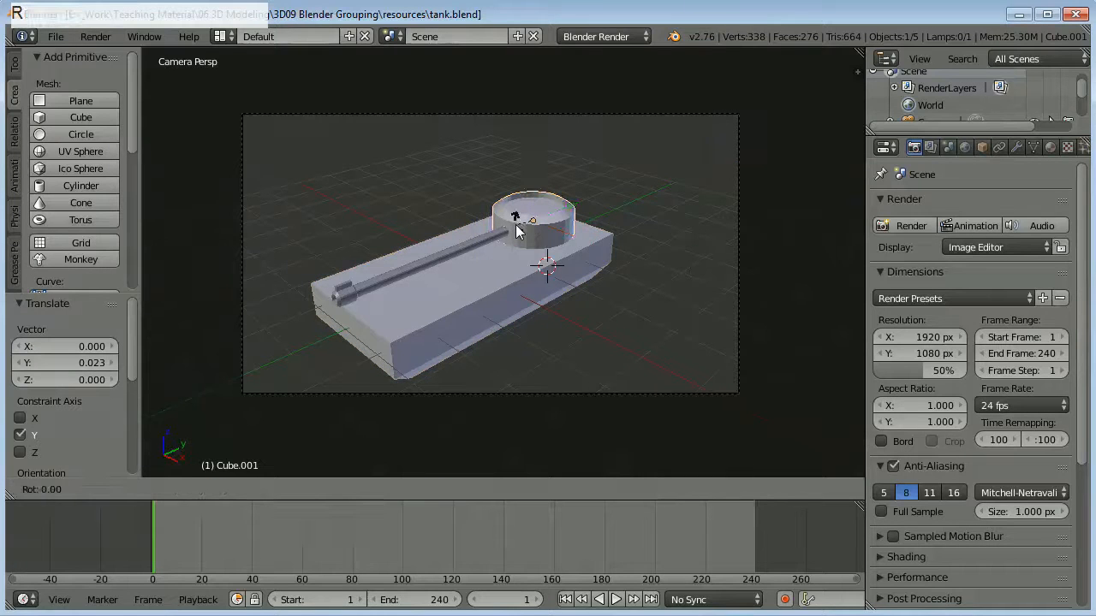
key(z)
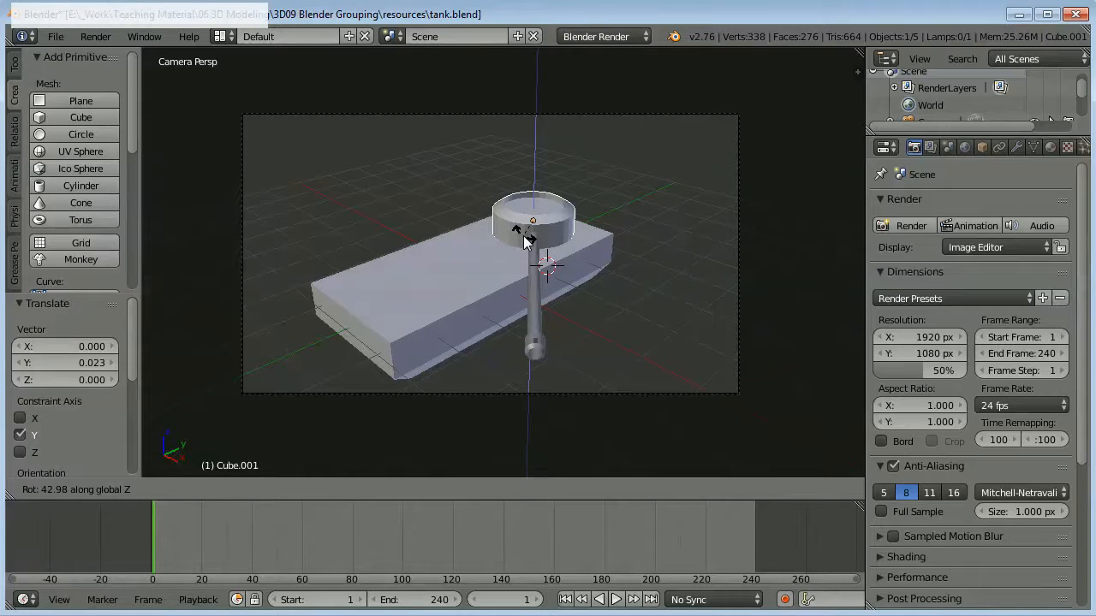
click(524, 239)
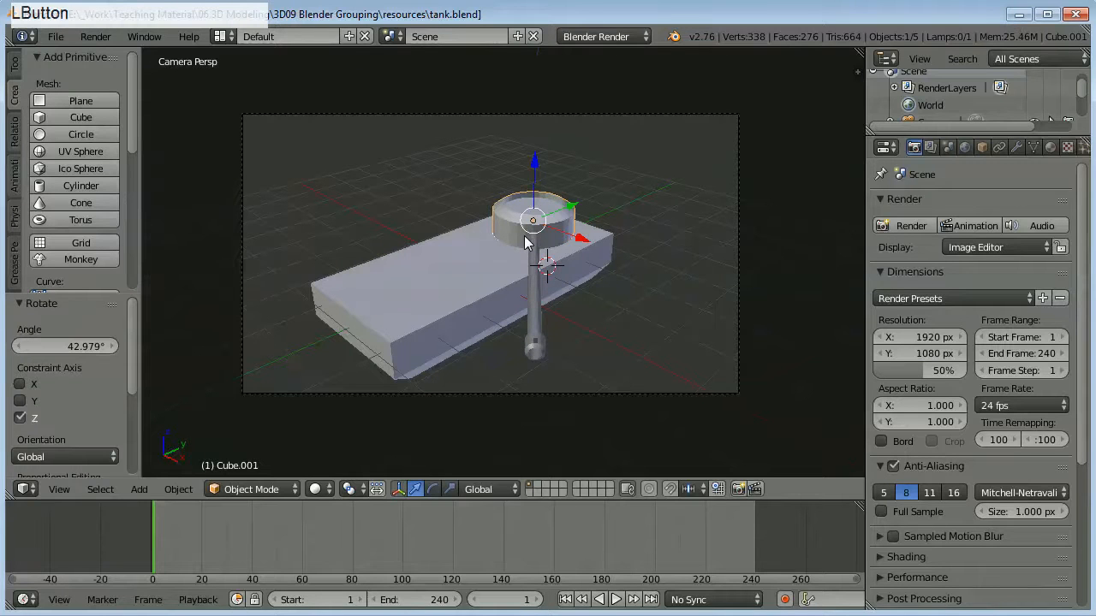
right_click(533, 287)
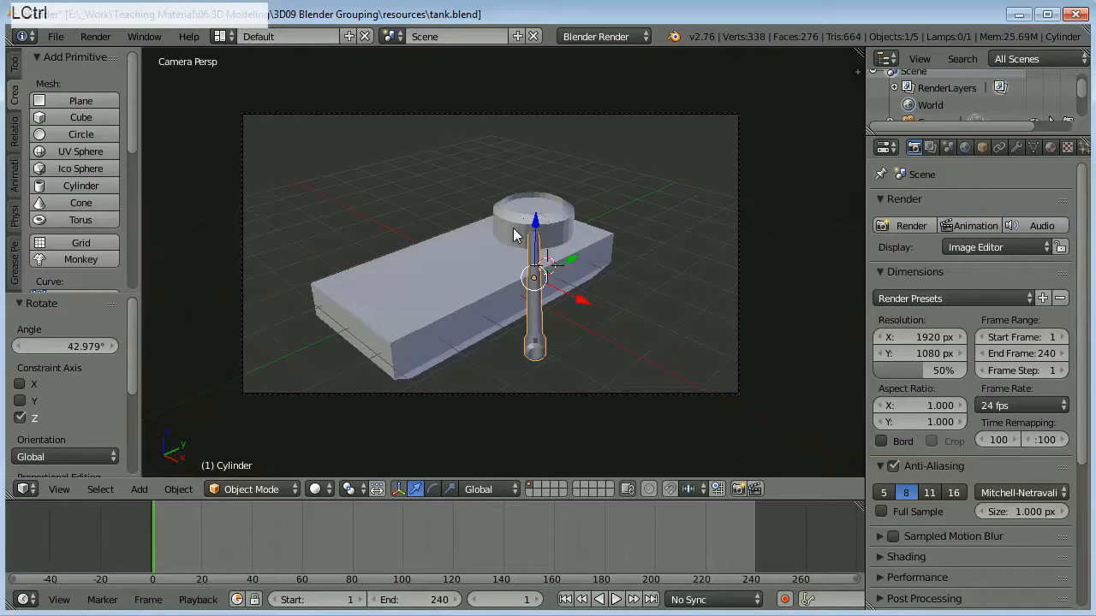
key(ctrl+z)
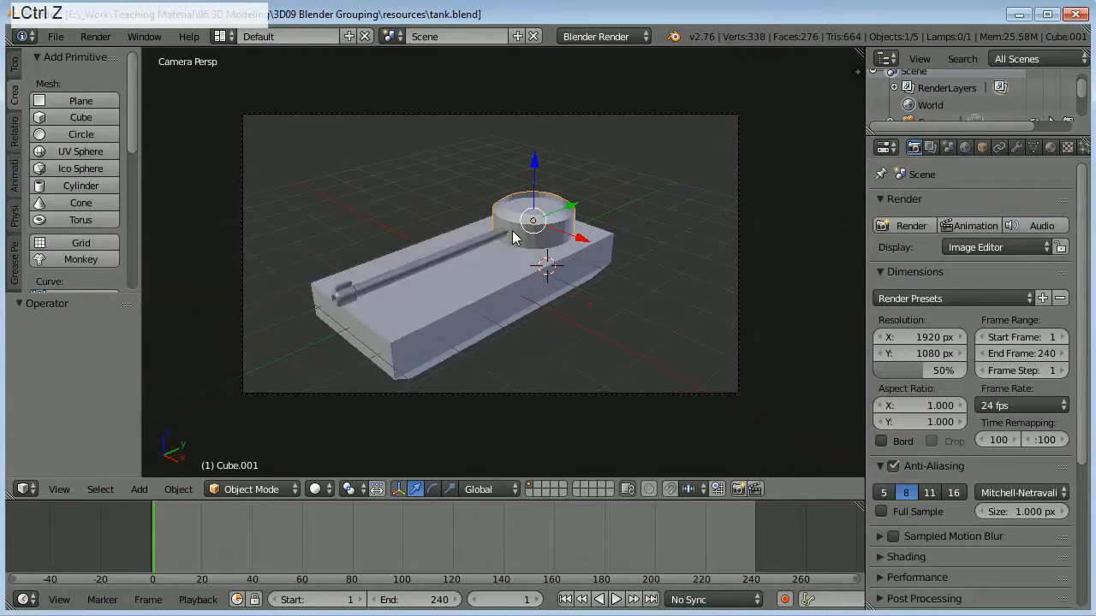
- Move the tank body about 19.2 units along Y, out of the camera frame, and insert a LocRotScale keyframe at frame 1
right_click(465, 288)
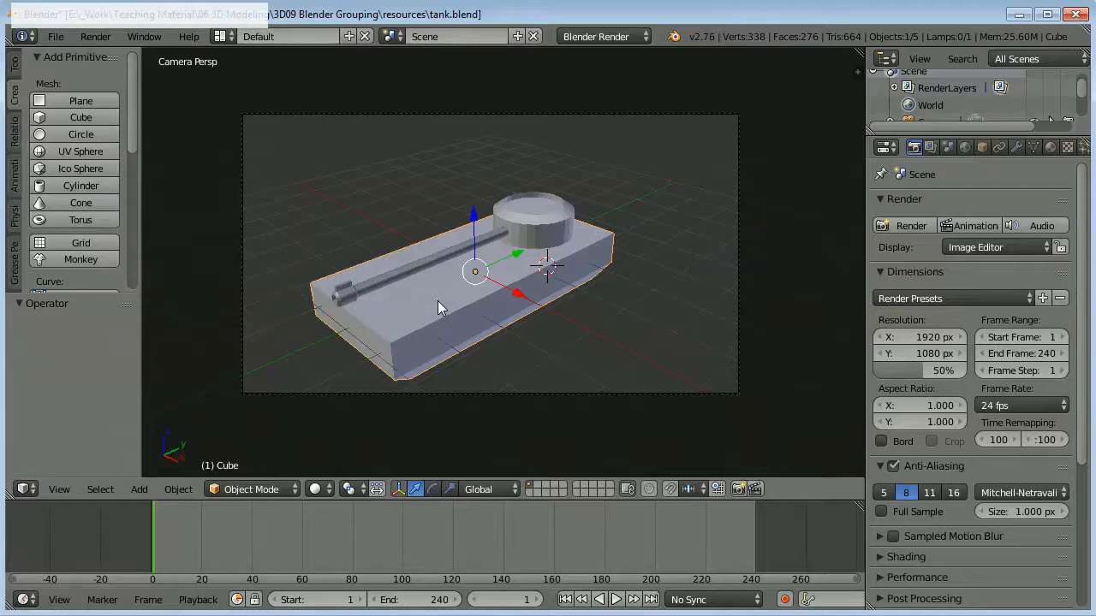
key(g)
key(y)
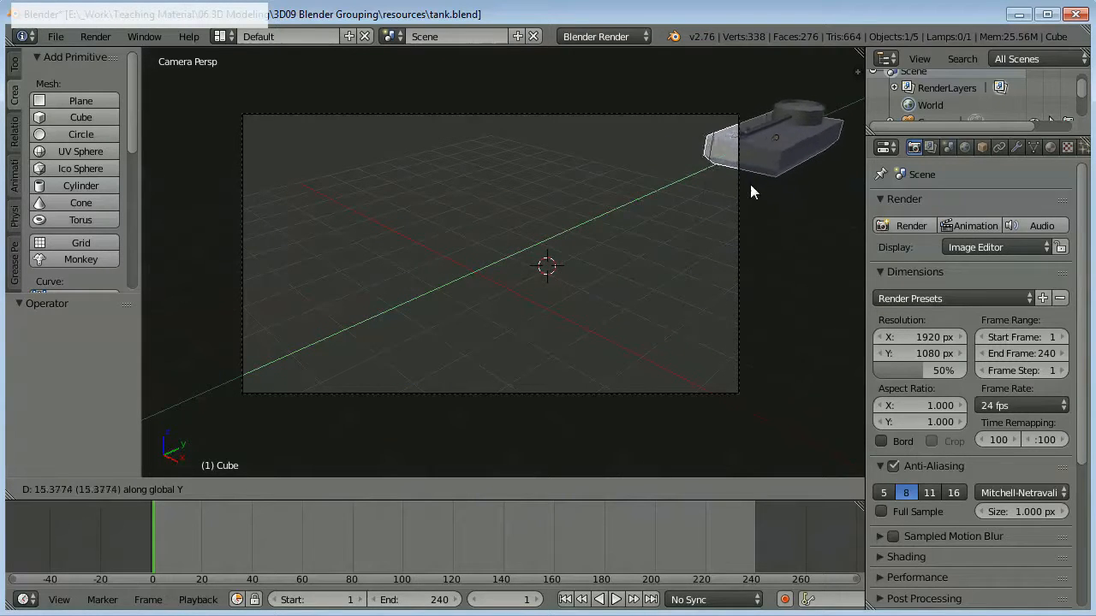
click(782, 167)
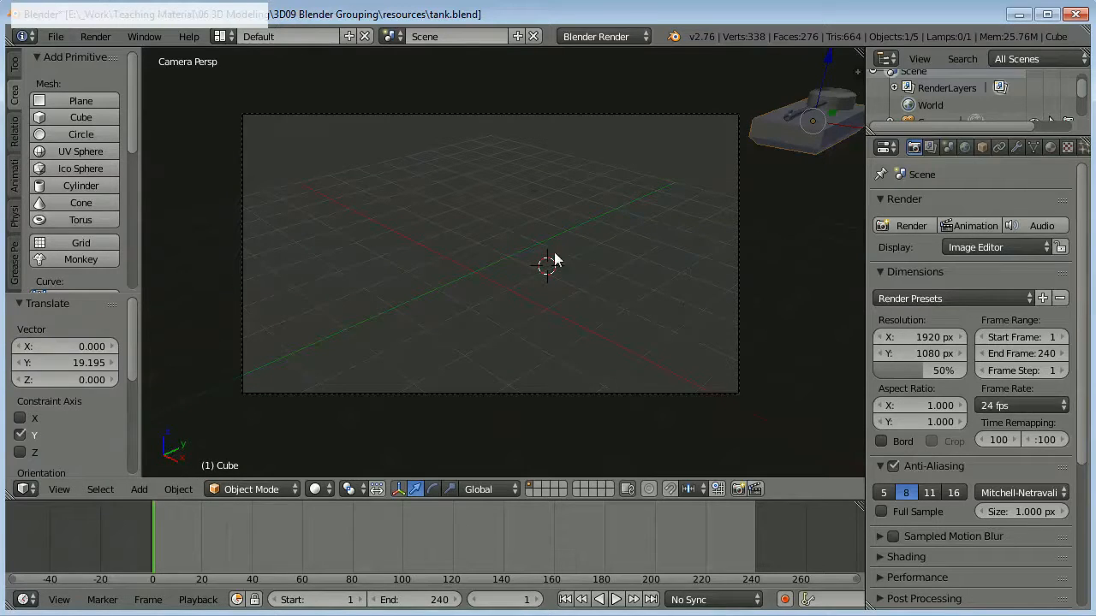
key(i)
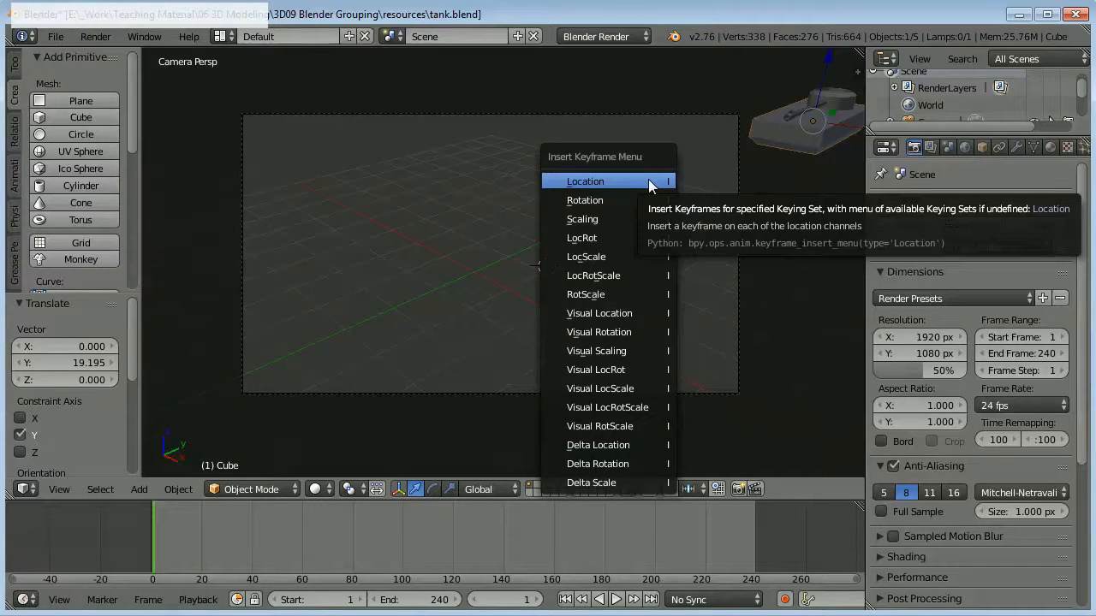
click(617, 275)
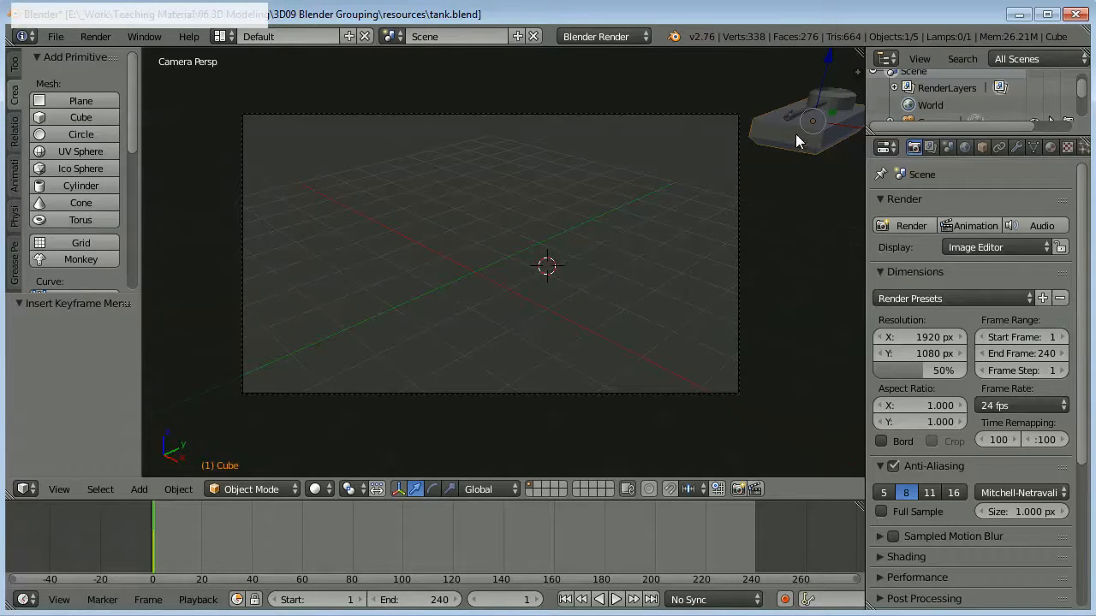
- Try moving the tank body freely back into the camera frame at frame 83 without inserting a keyframe
click(359, 540)
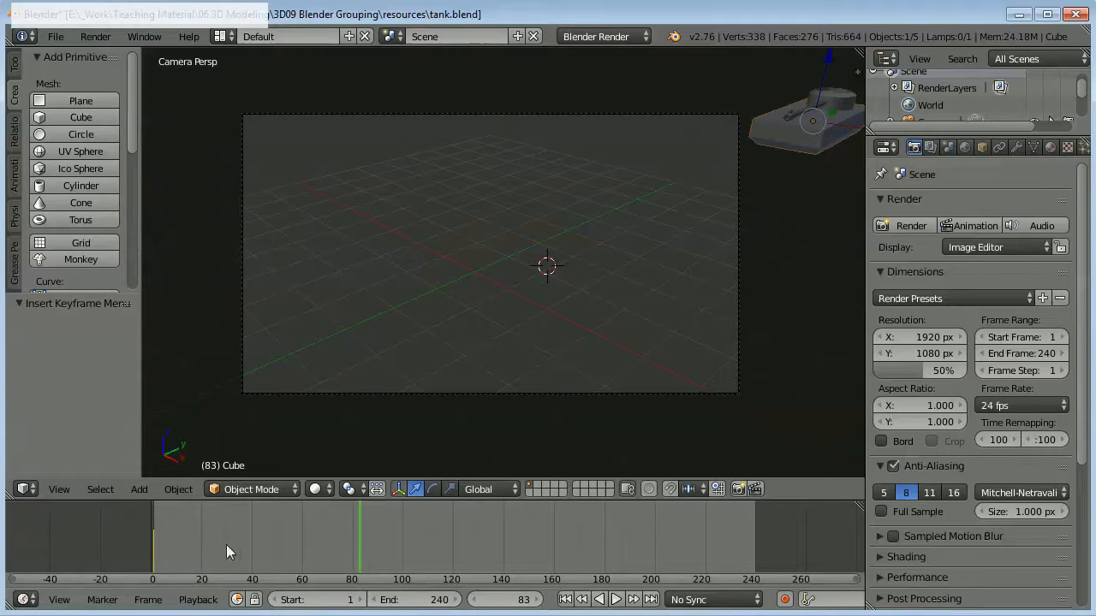
click(25, 599)
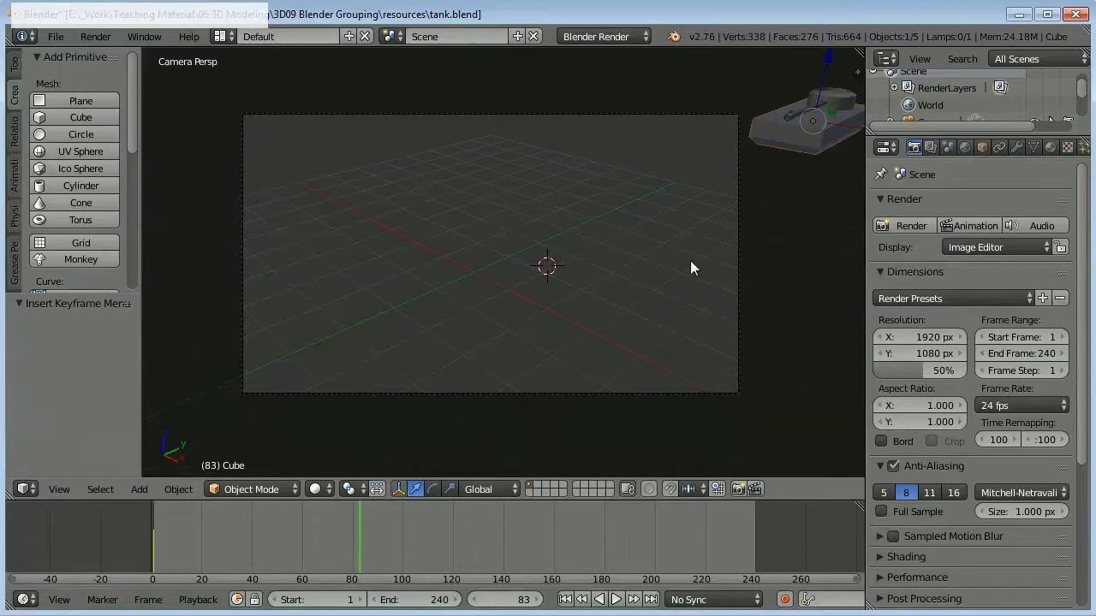
key(g)
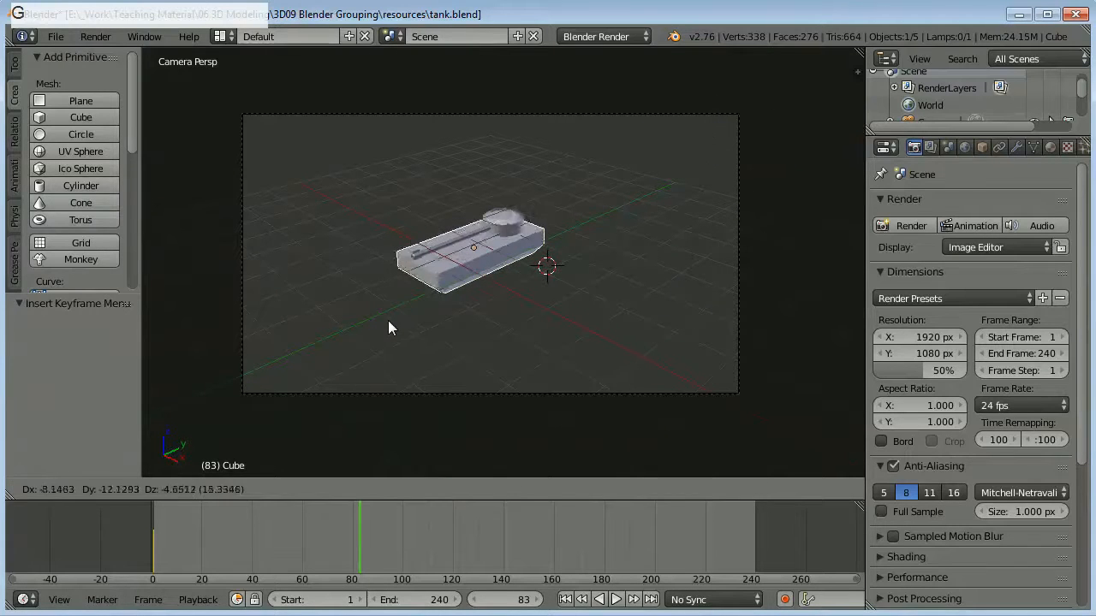
click(387, 320)
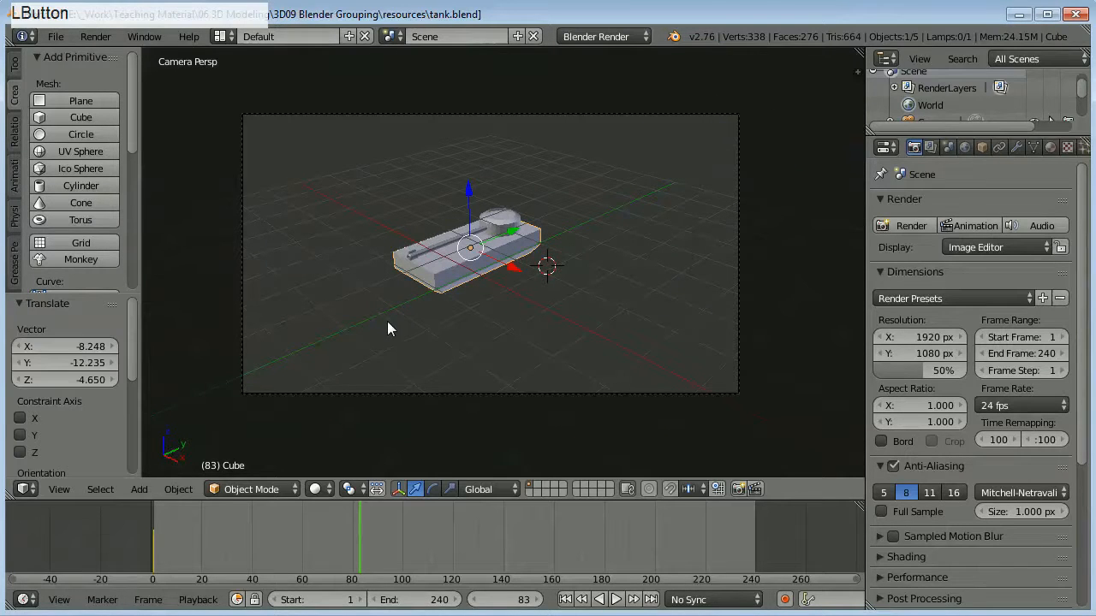
- Play the animation from the first frame to check the tank's motion, stop it and return to frame 1
click(566, 599)
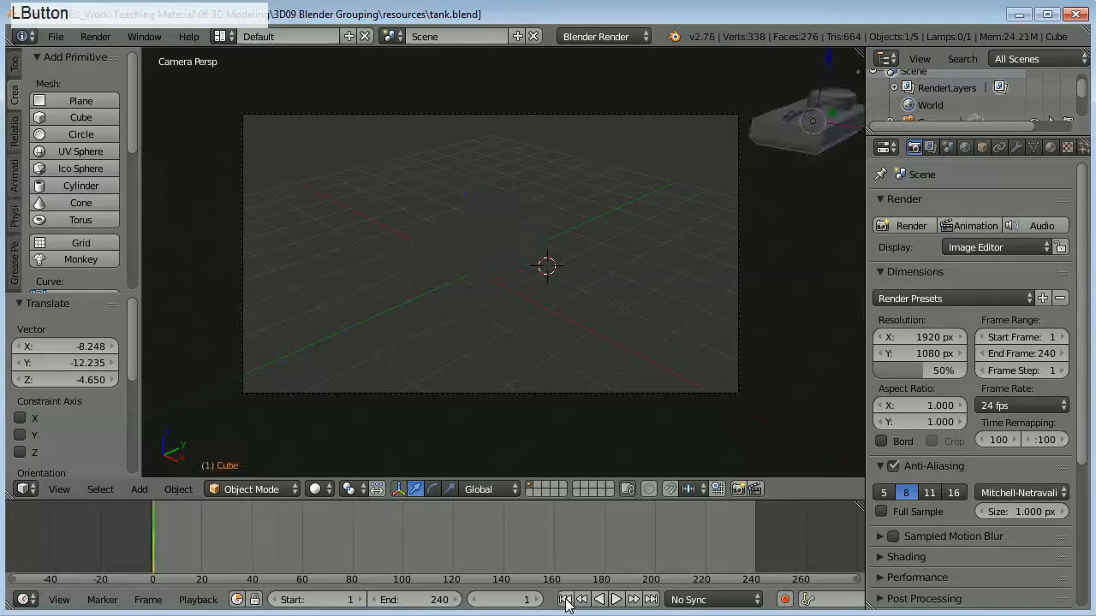
click(617, 599)
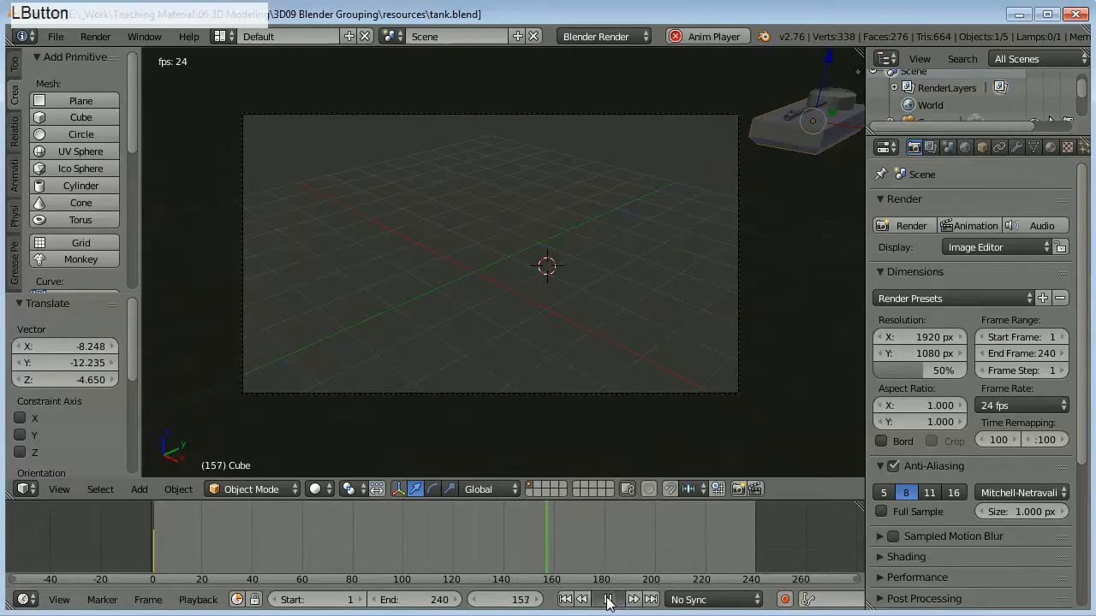
click(608, 599)
click(564, 599)
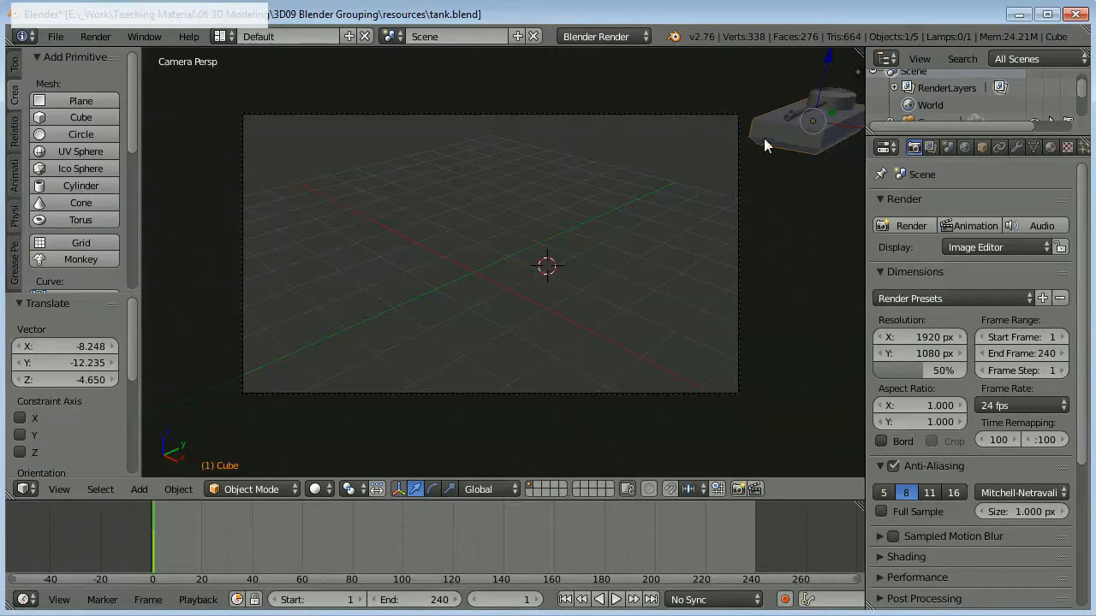
- Try moving the tank body about -18.3 units along Y at frame 1
key(g)
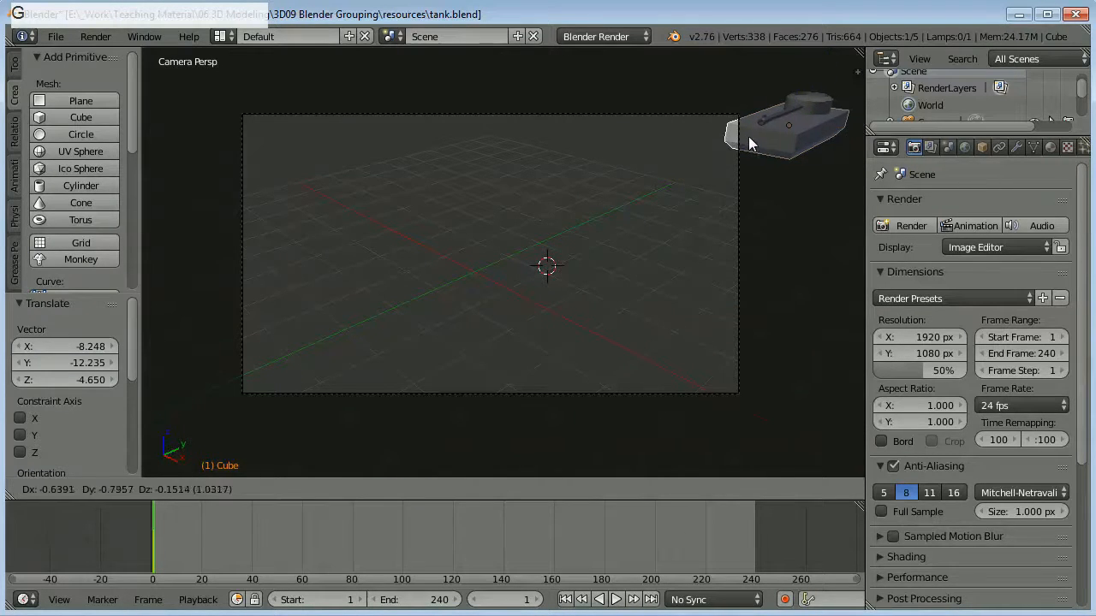
key(y)
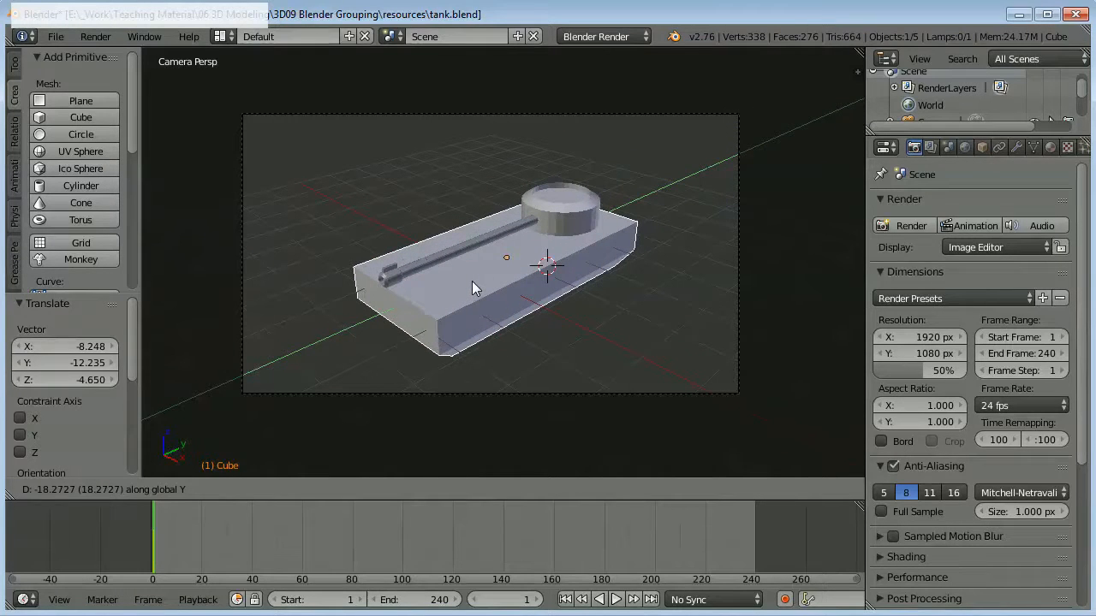
click(472, 281)
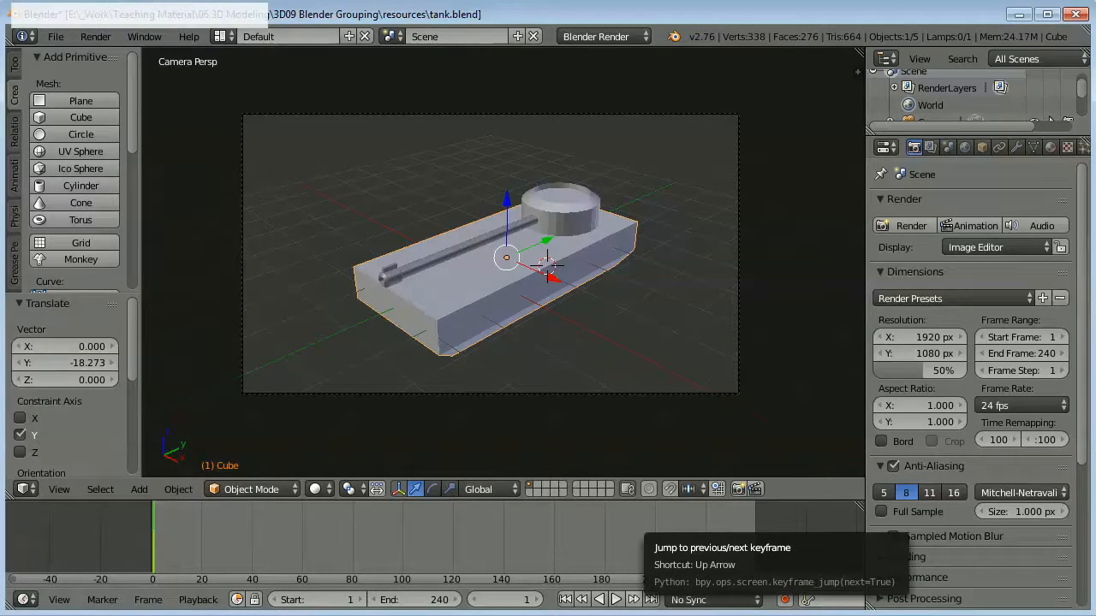
- Switch to Calculator and multiply 3 by 24 to work out the frame for three seconds
text(3 * )
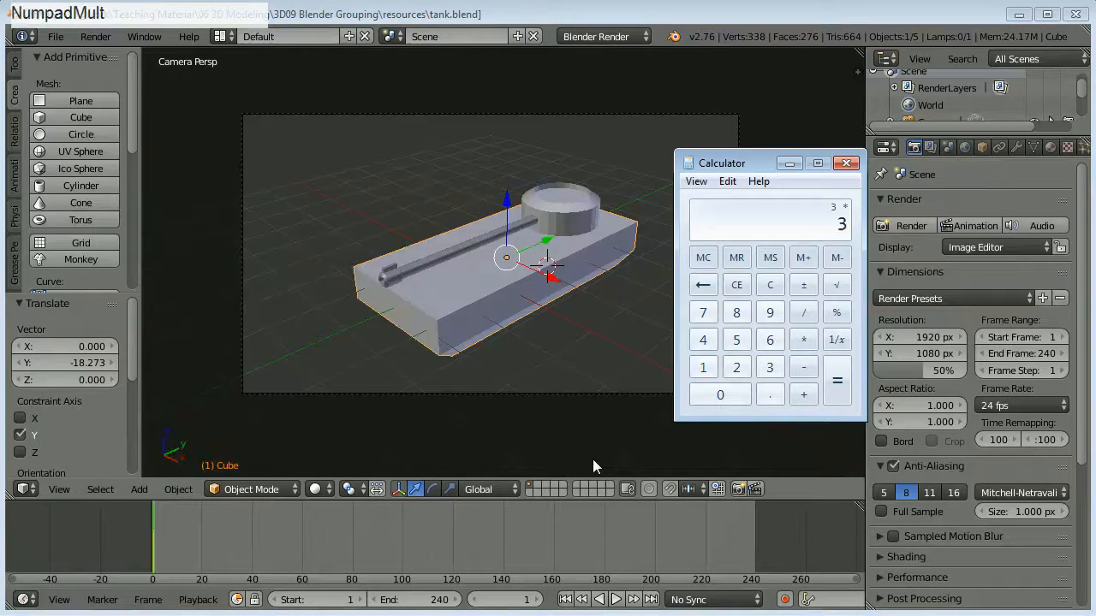
text(24)
key(Return)
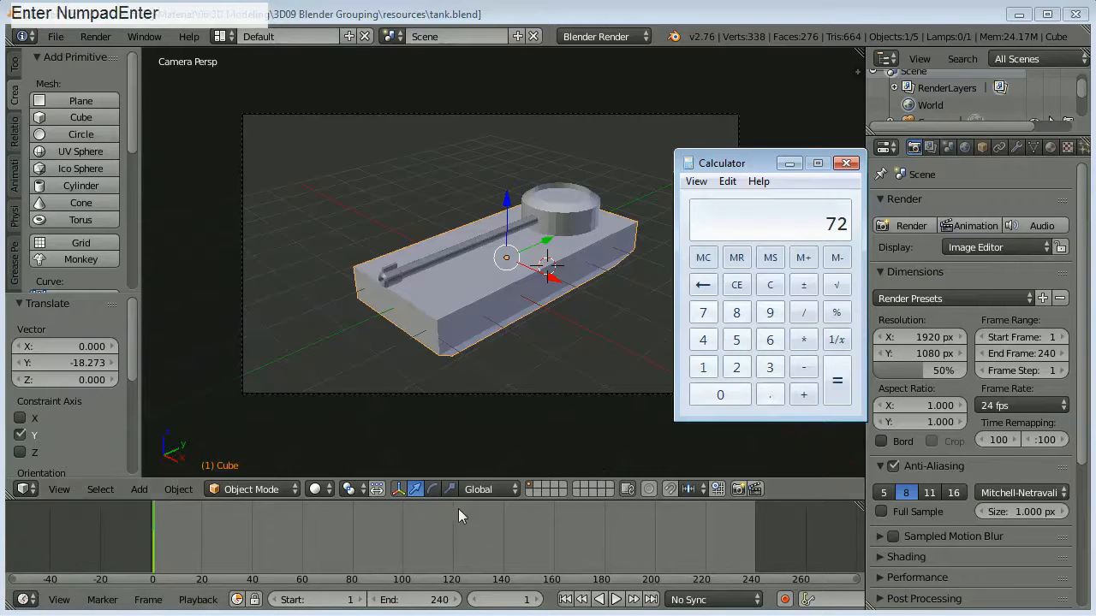
- Set the current frame on the timeline to 72, three seconds at 24 fps
click(317, 541)
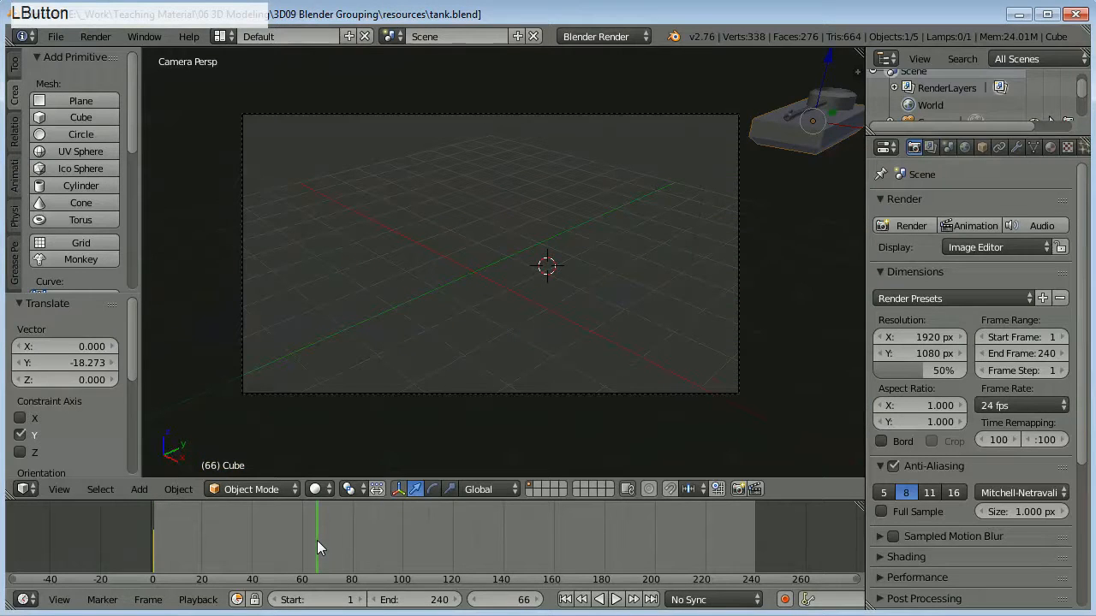
click(537, 600)
click(537, 600)
click(538, 600)
click(537, 600)
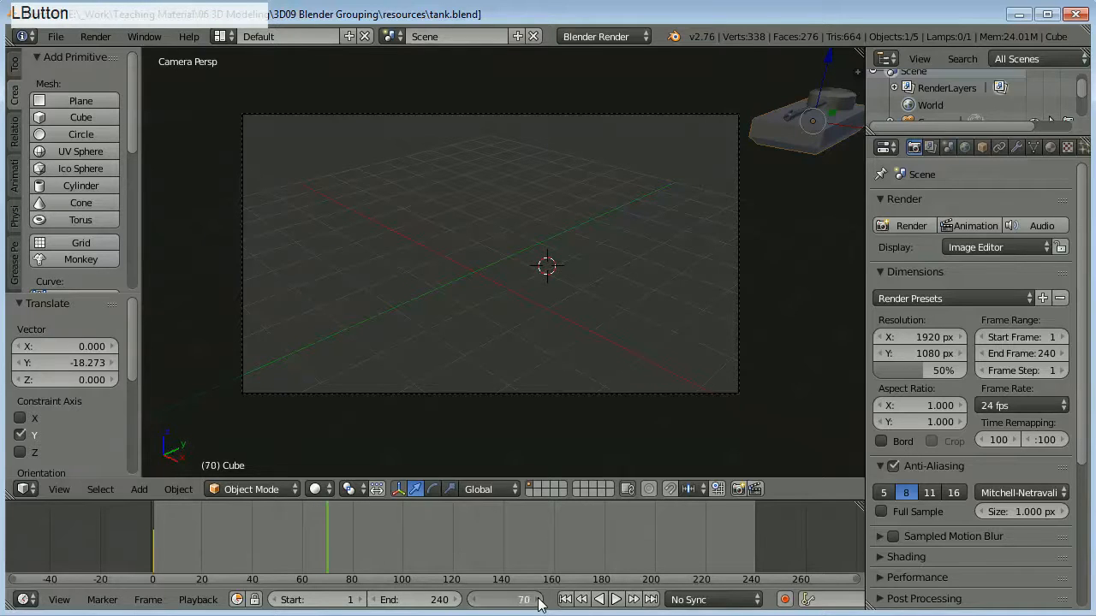
click(537, 600)
click(537, 600)
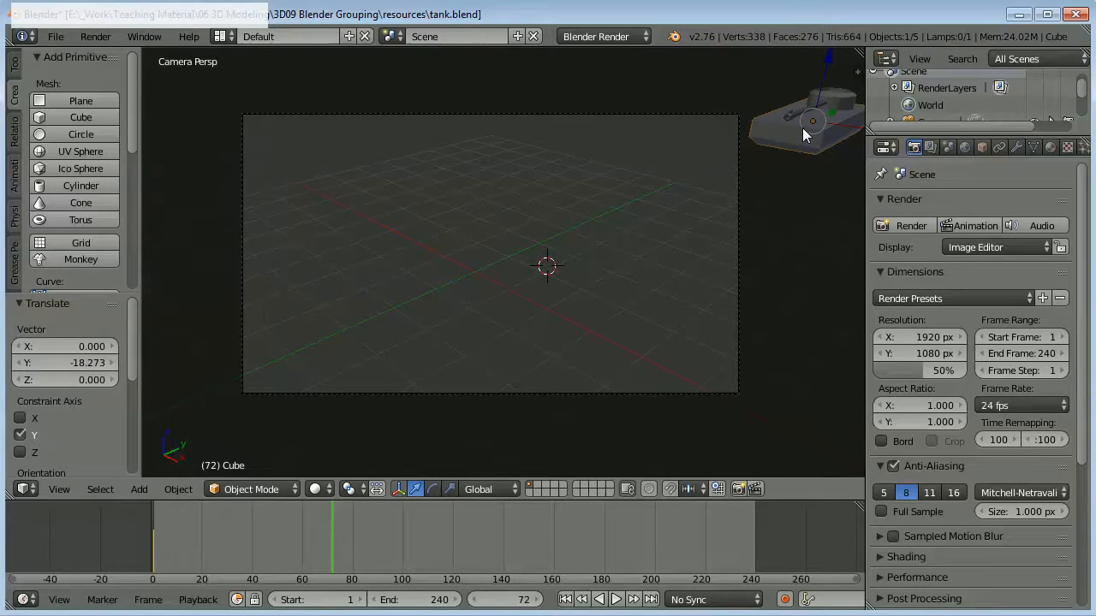
- Move the tank body about -18.3 units along Y and insert a LocRotScale keyframe at frame 72
key(g)
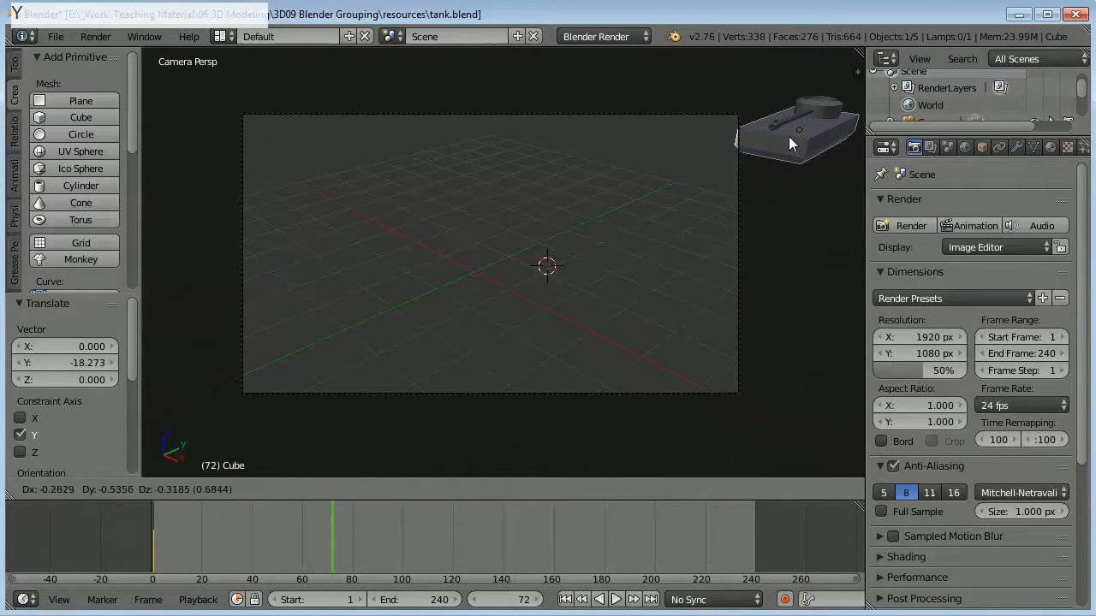
key(y)
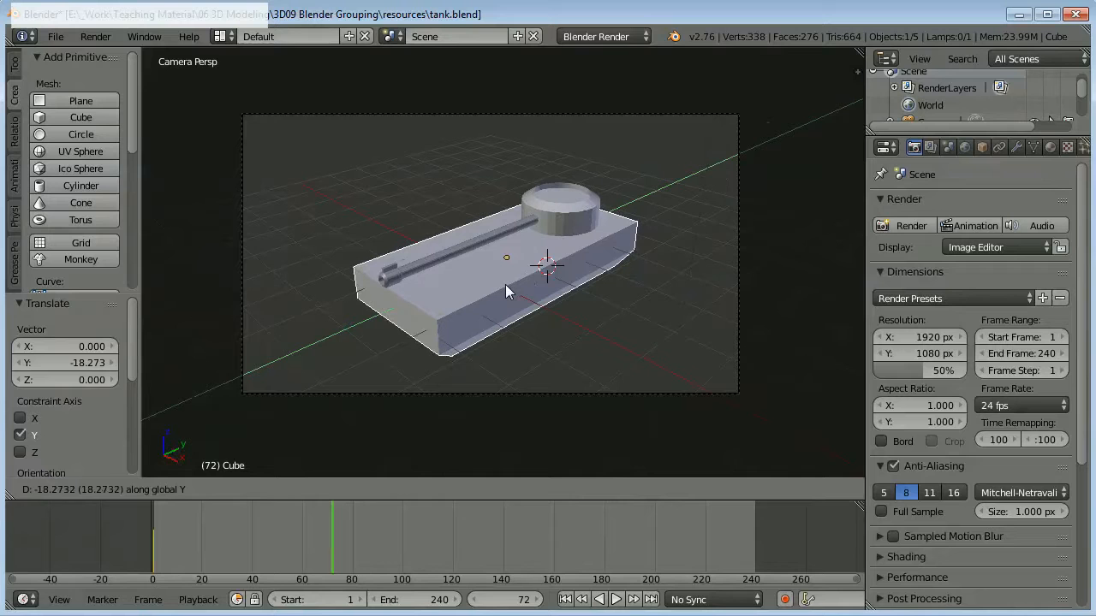
click(504, 285)
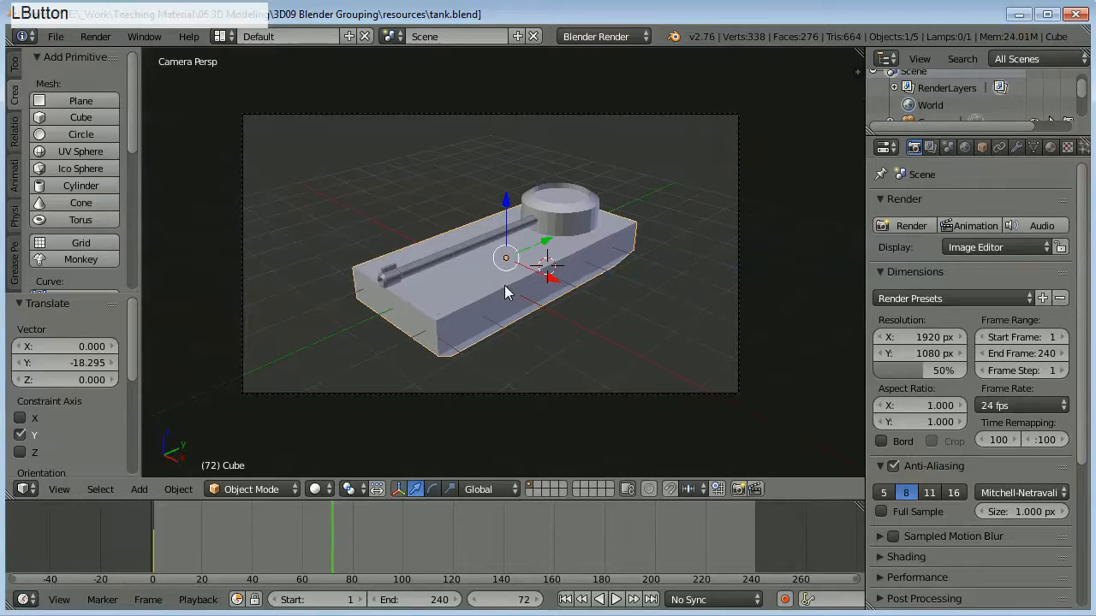
key(i)
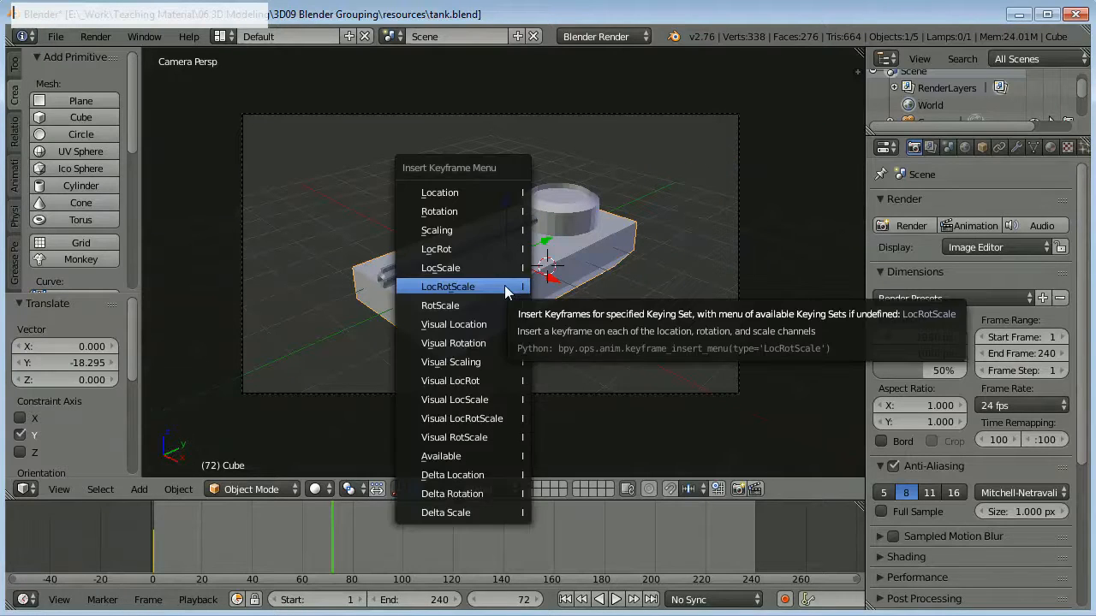
click(504, 285)
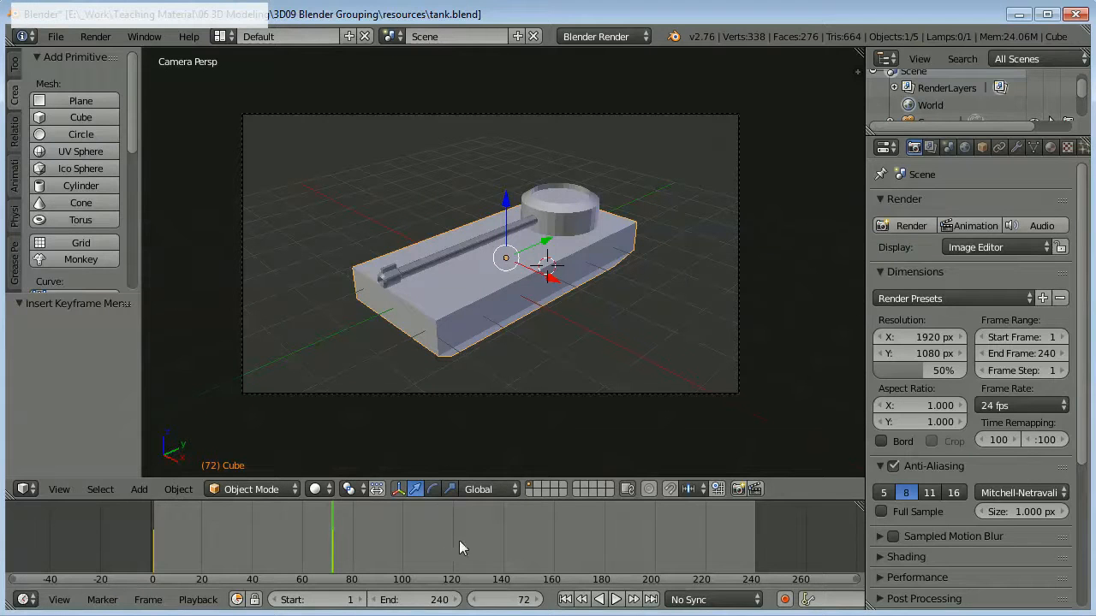
- Check the tank's position at frames 138, 1, 75 and 72 on the timeline
click(499, 542)
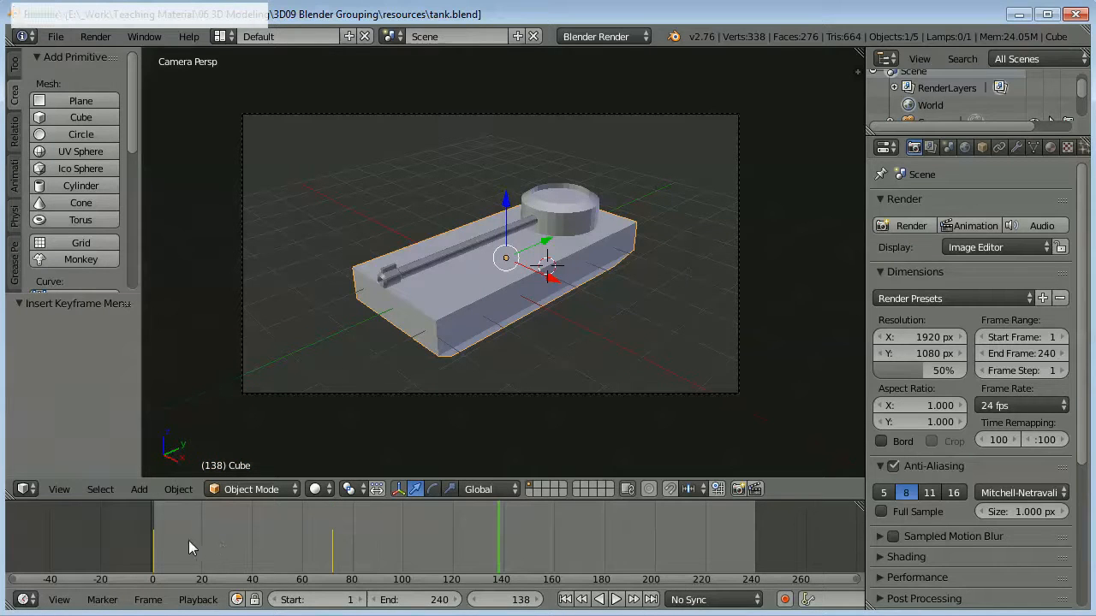
click(153, 538)
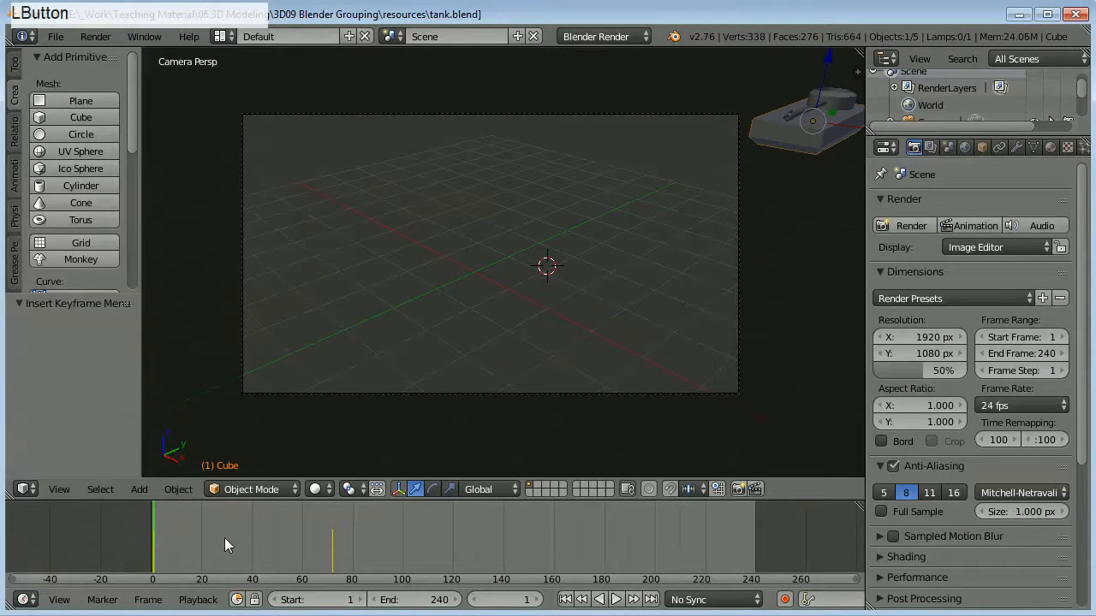
click(340, 536)
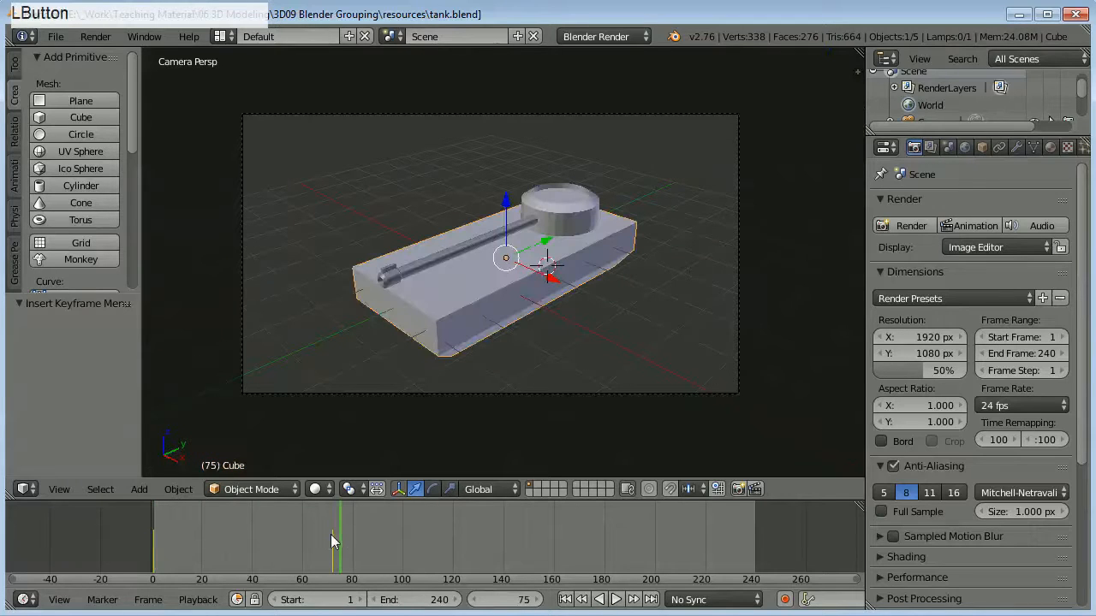
click(330, 534)
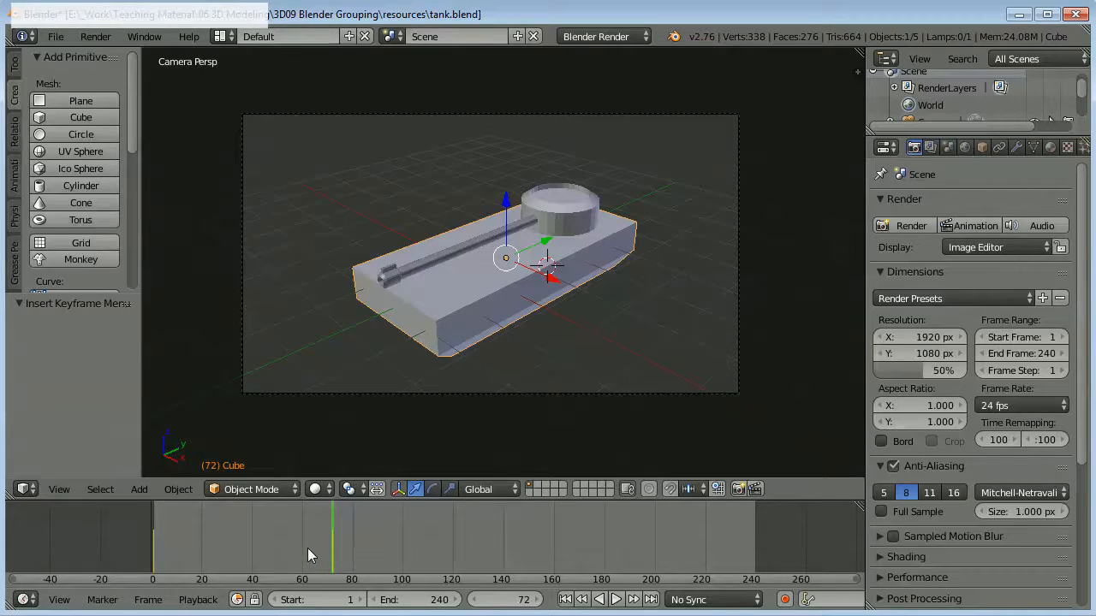
- Play back the tank's drive-in animation from frame 1, stop it, and return to the first frame
drag(170, 554, 306, 558)
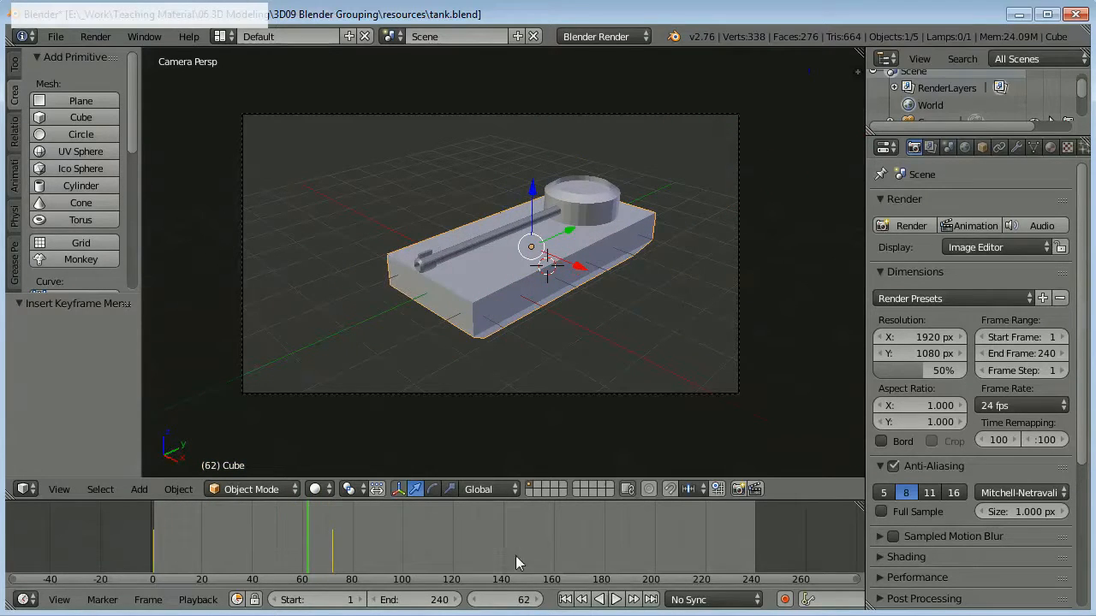
click(565, 600)
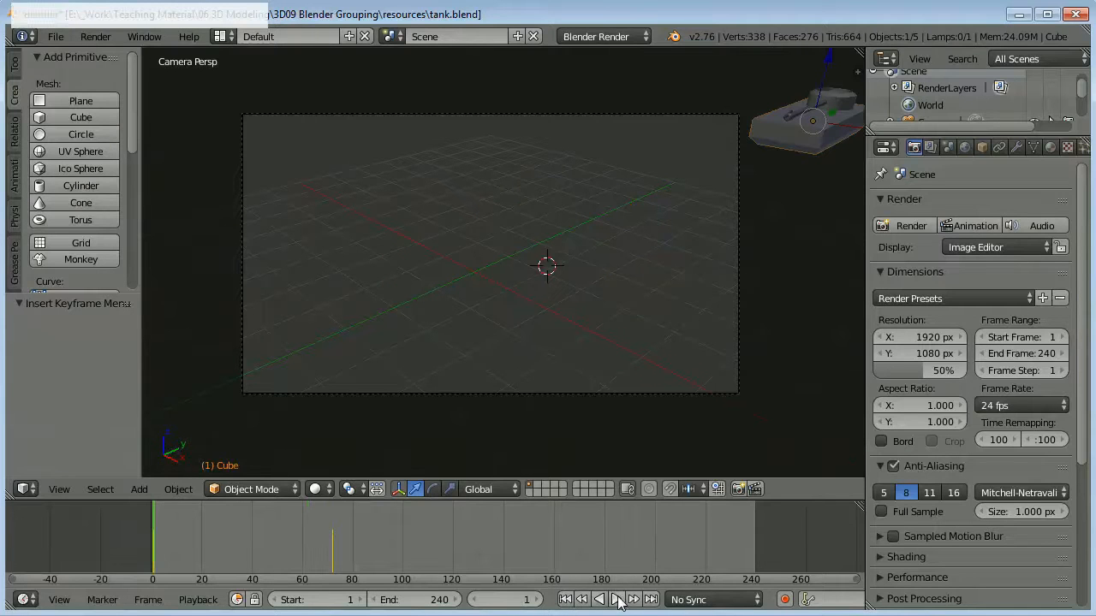
click(616, 600)
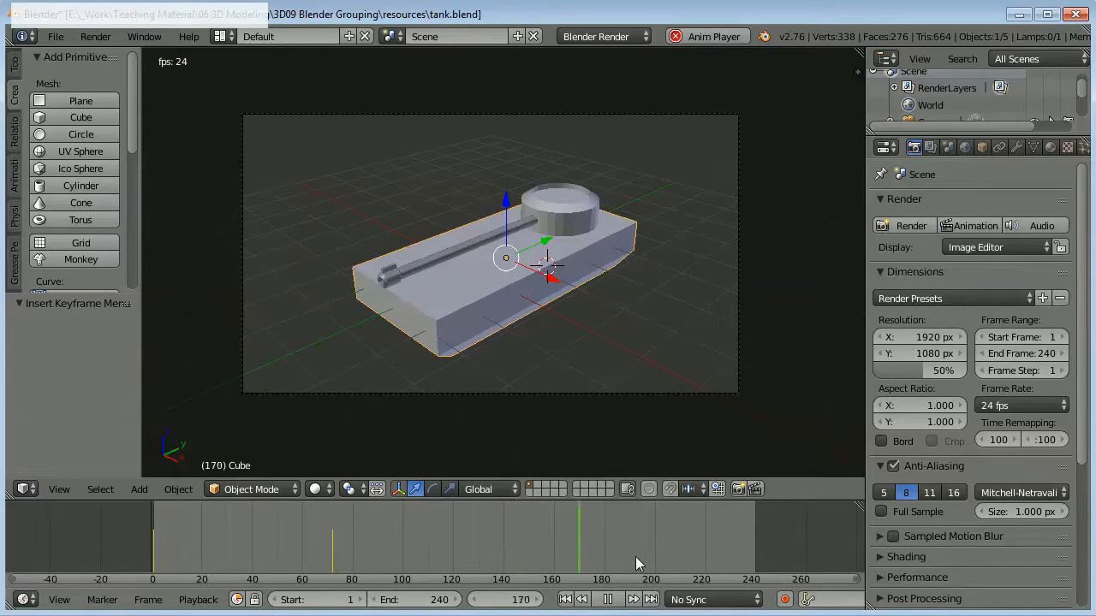
click(608, 600)
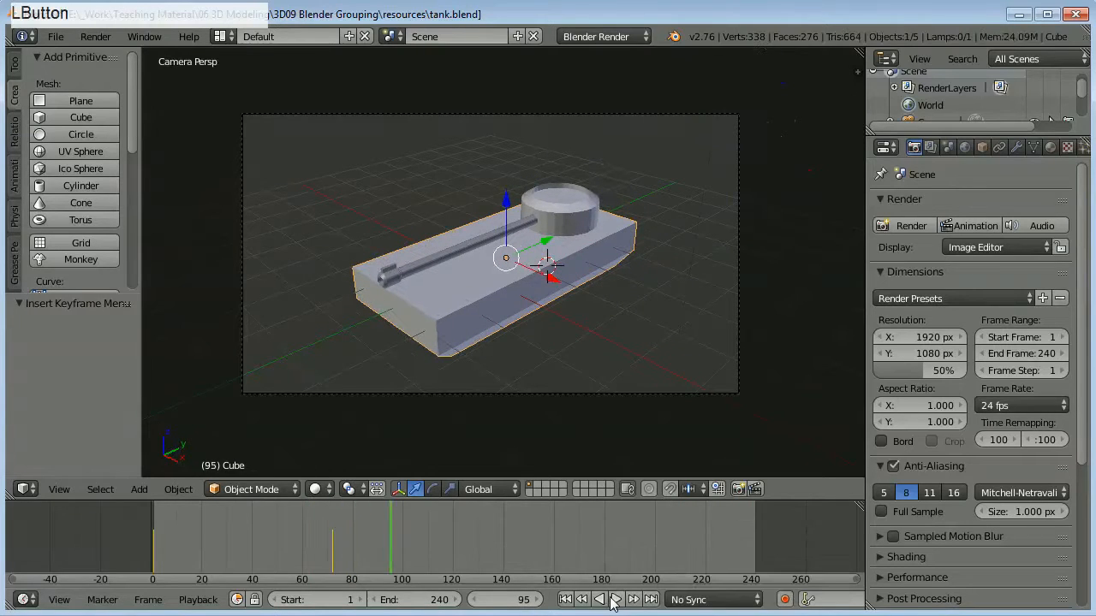
click(565, 599)
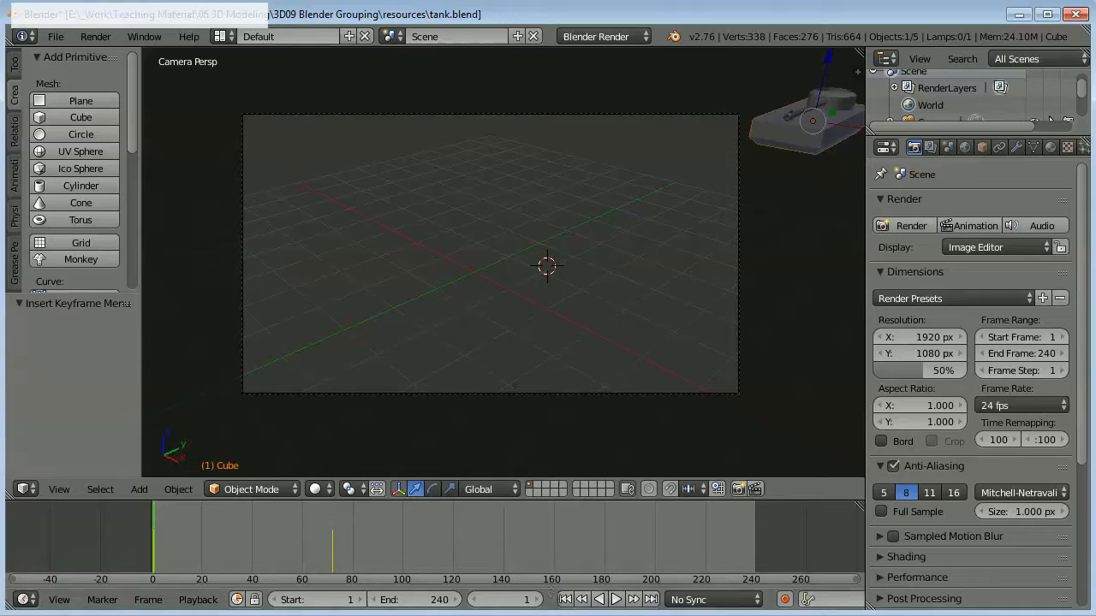
- Multiply 72 by 2 in Calculator to find the six-second frame, and set the timeline's current frame to 144
click(325, 613)
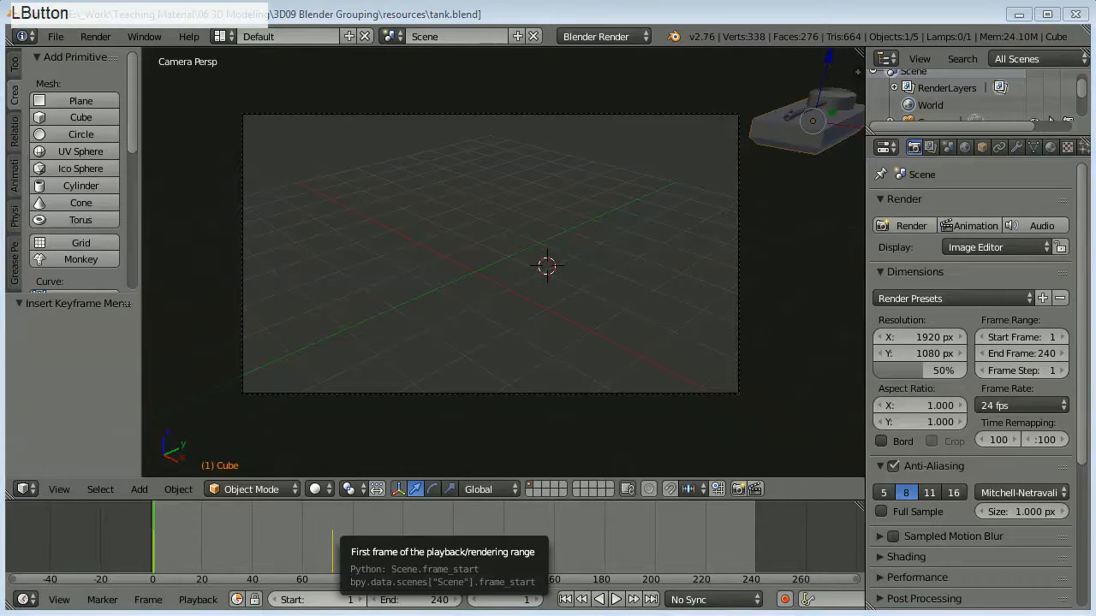
click(332, 557)
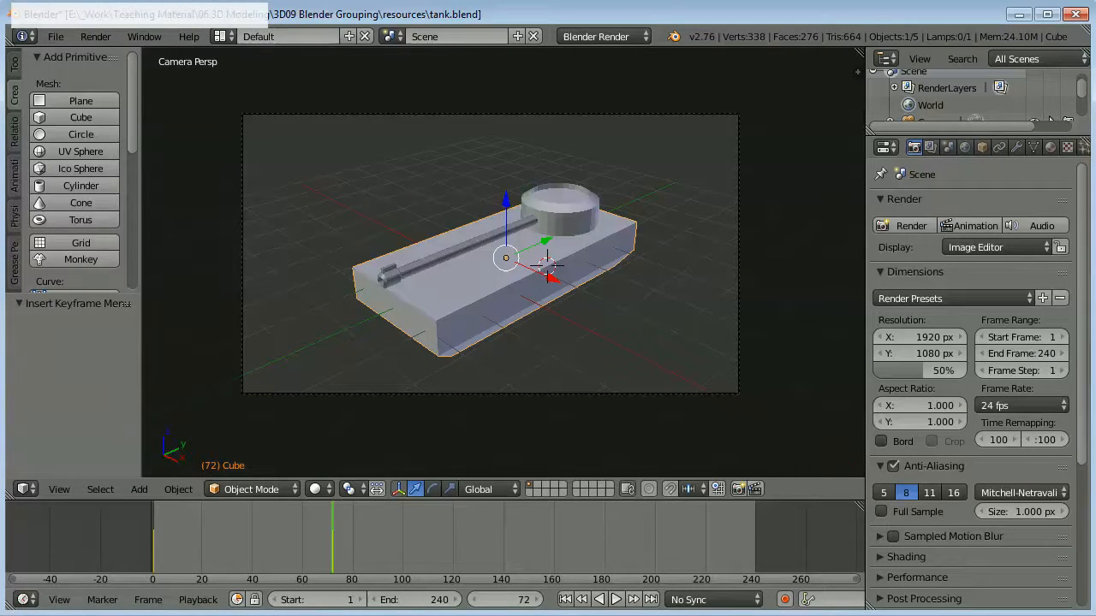
click(548, 615)
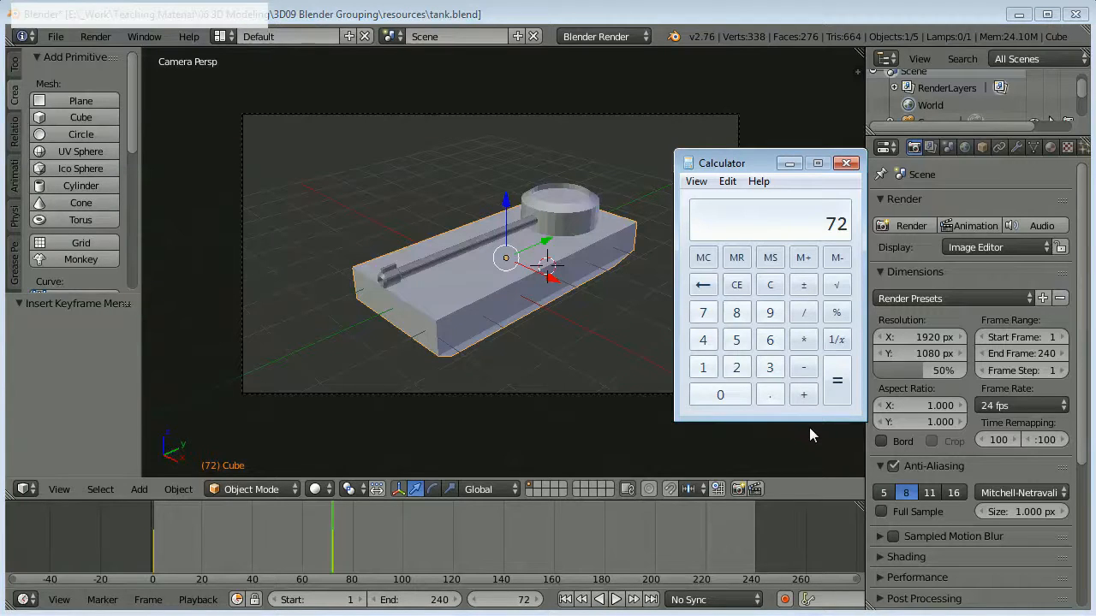
key(KP_Multiply)
key(KP_2)
key(KP_Enter)
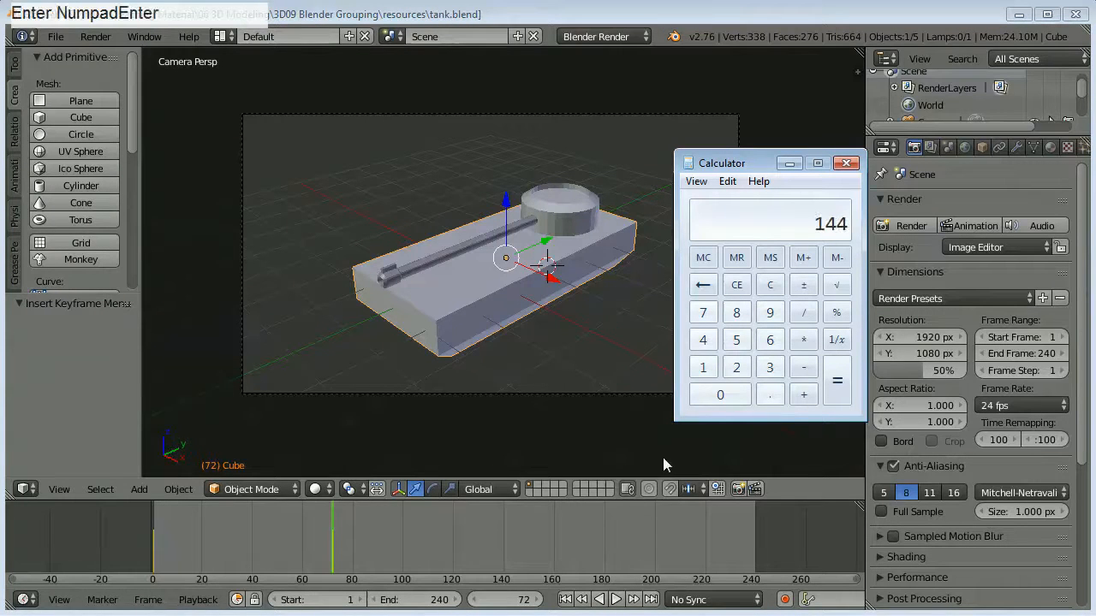
click(516, 541)
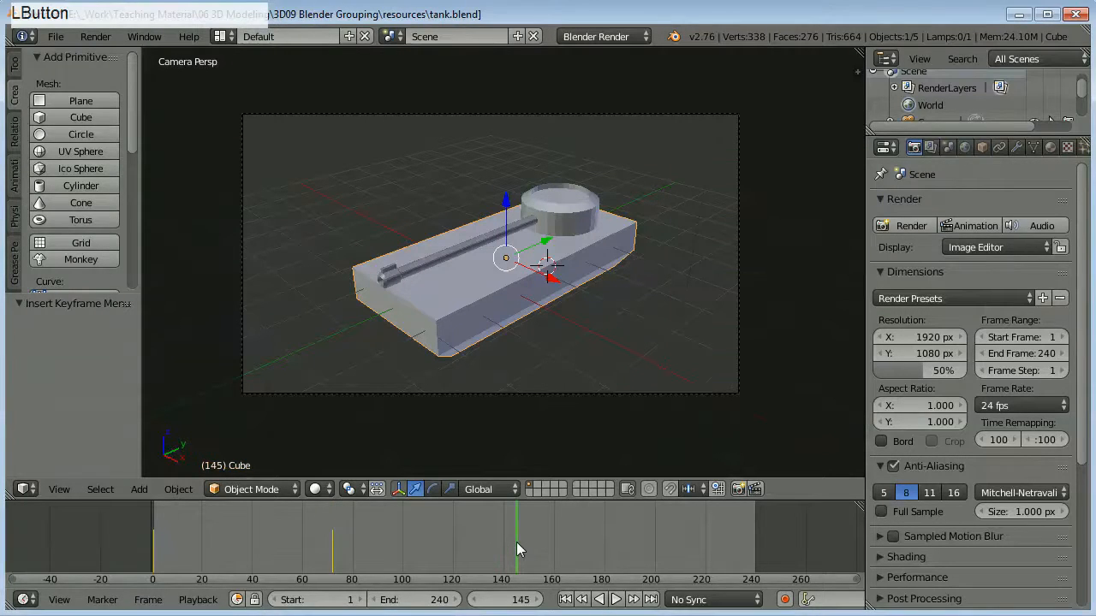
click(514, 543)
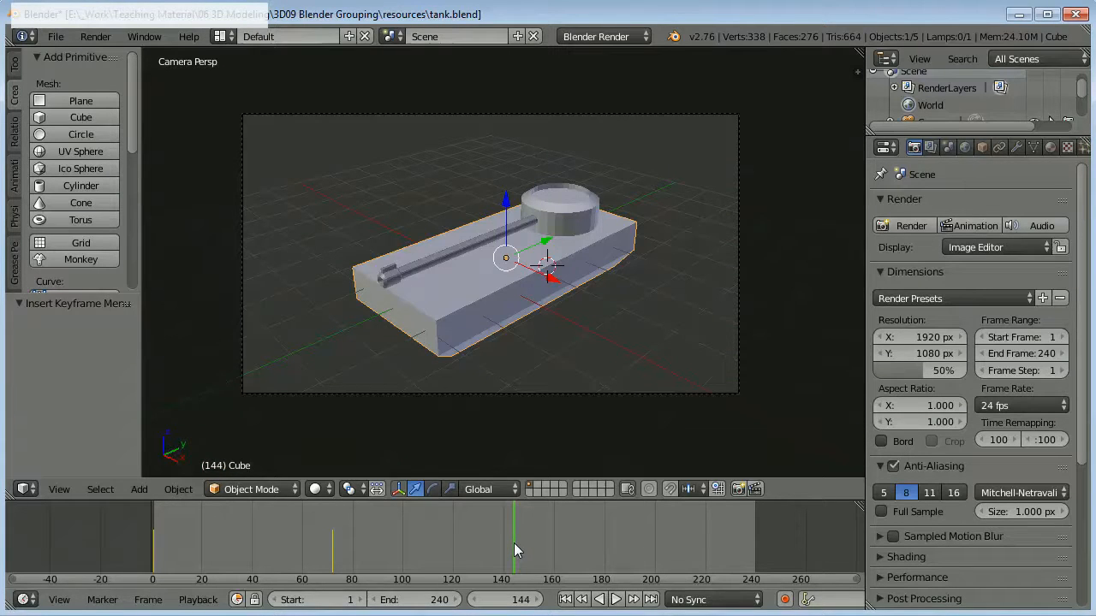
- Rotate the turret about 38.3° around global Z and insert a LocRotScale keyframe for it at frame 144
right_click(559, 213)
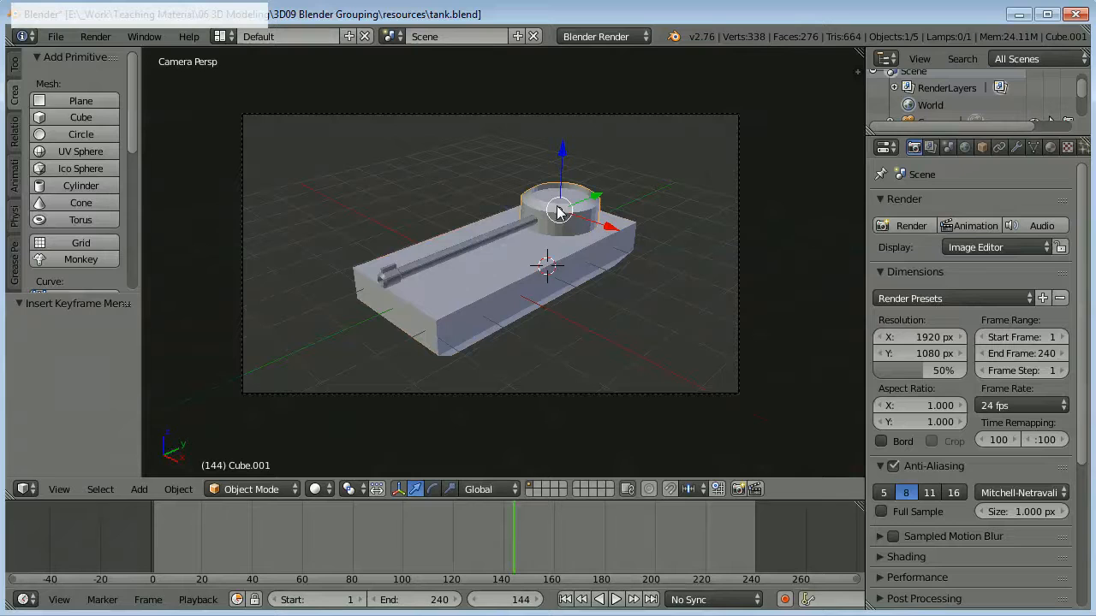
key(r)
key(z)
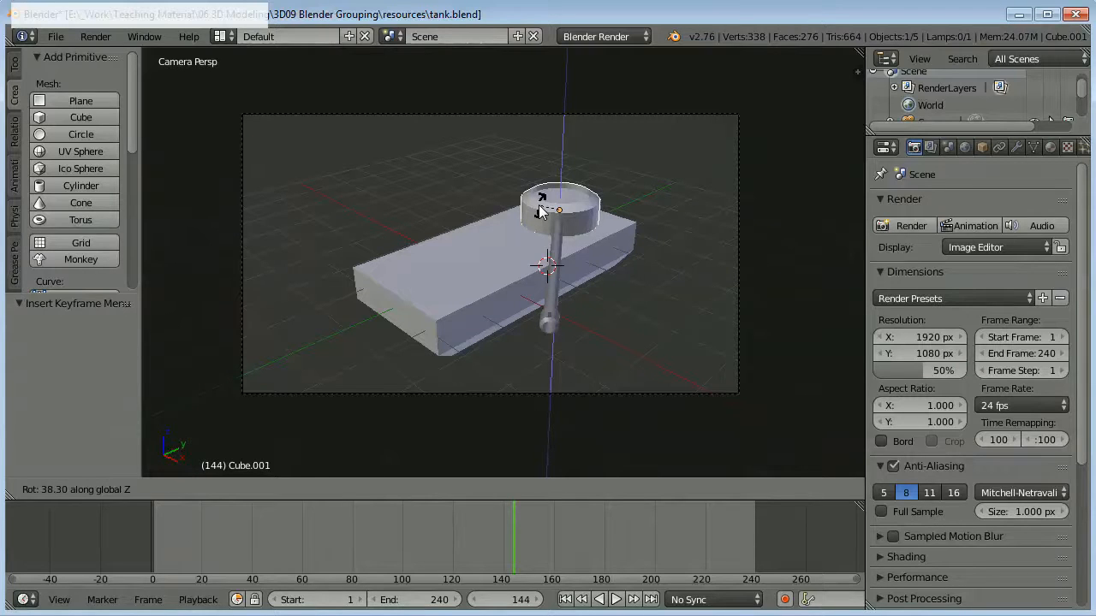
click(539, 210)
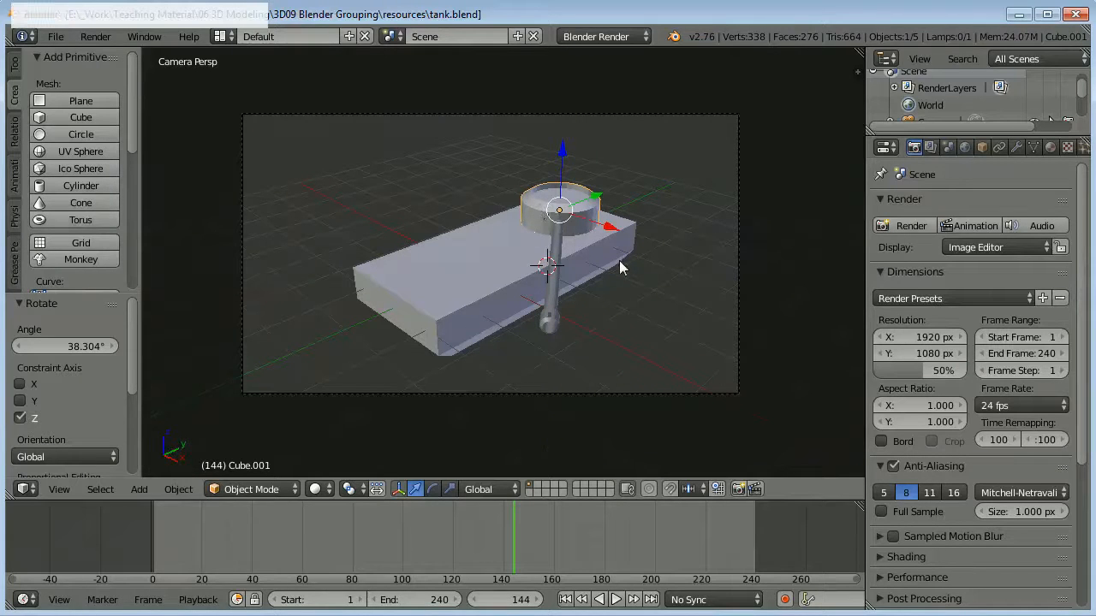
key(i)
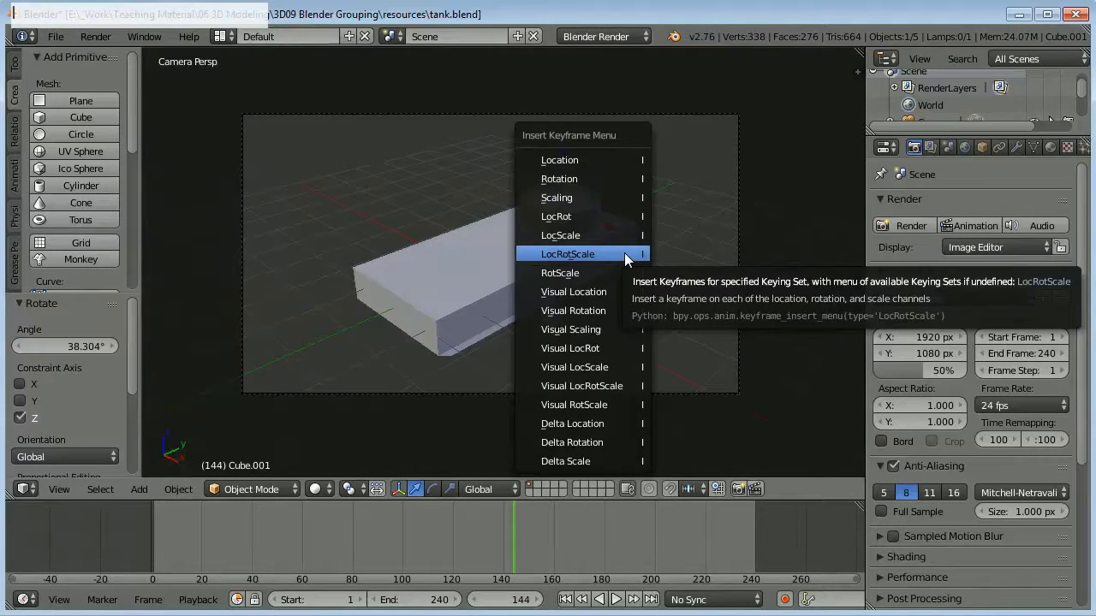
click(628, 255)
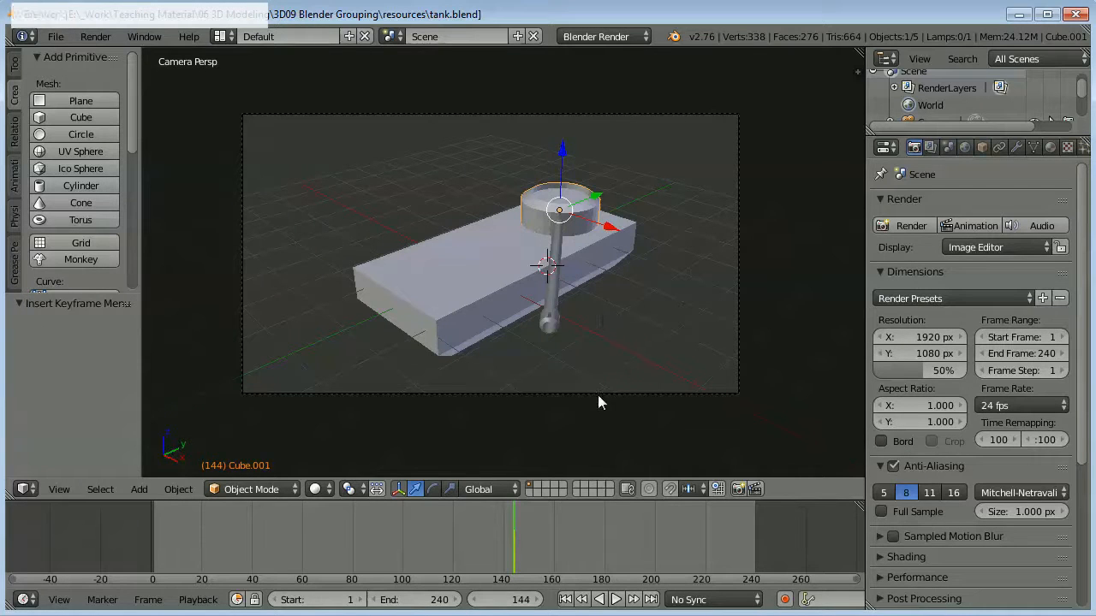
- Play the animation from frame 1 to review how the turret rotation behaves, and stop playback
click(566, 601)
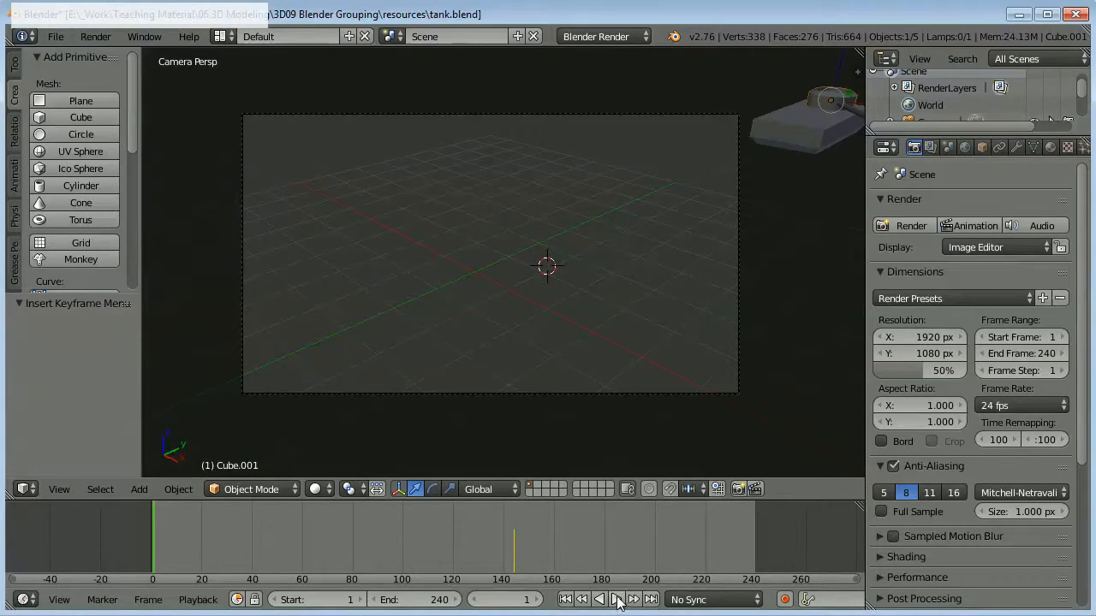
click(616, 599)
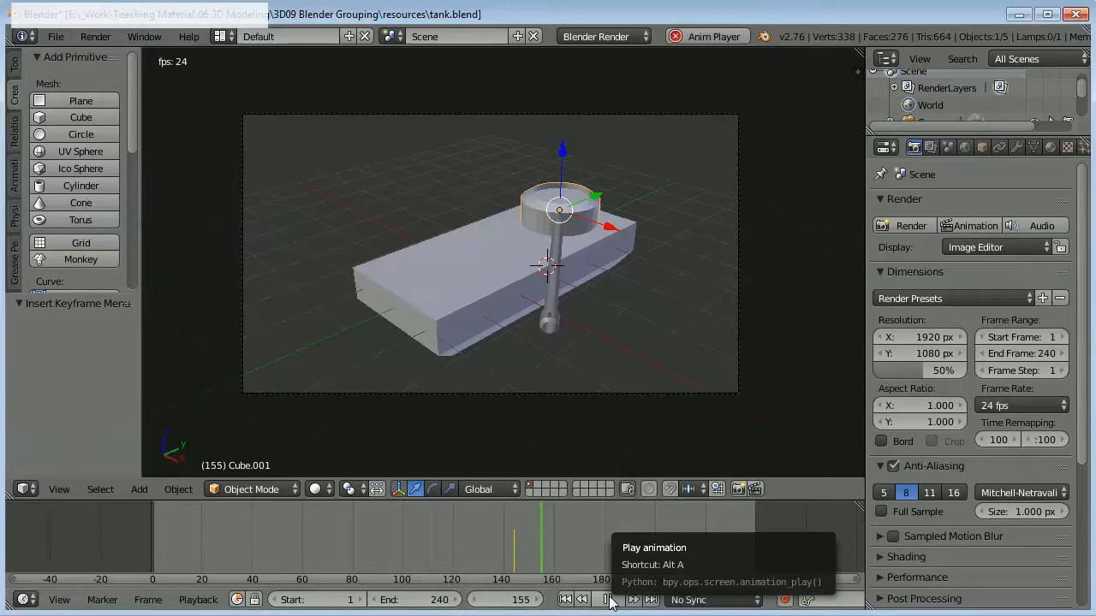
click(608, 600)
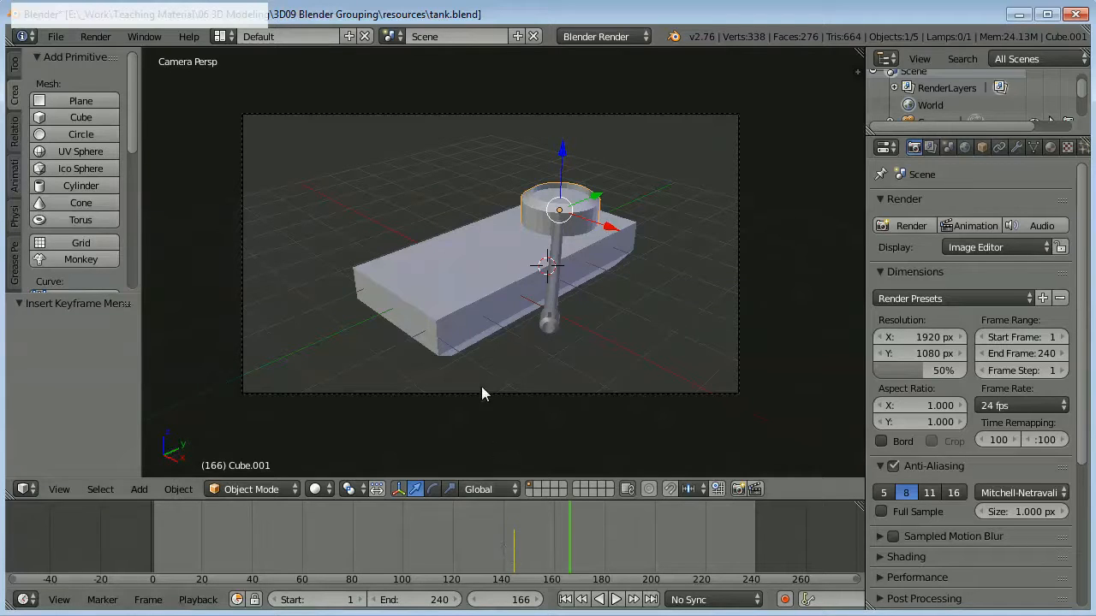
- Select the tank body and the turret alternately to compare their keyframes on the timeline
right_click(468, 279)
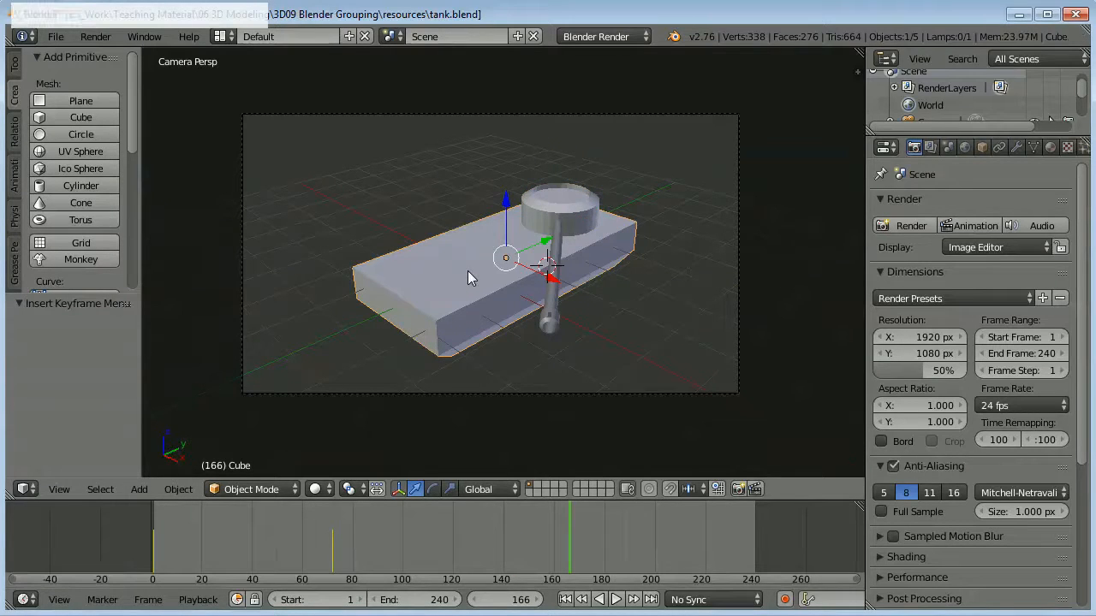
right_click(548, 214)
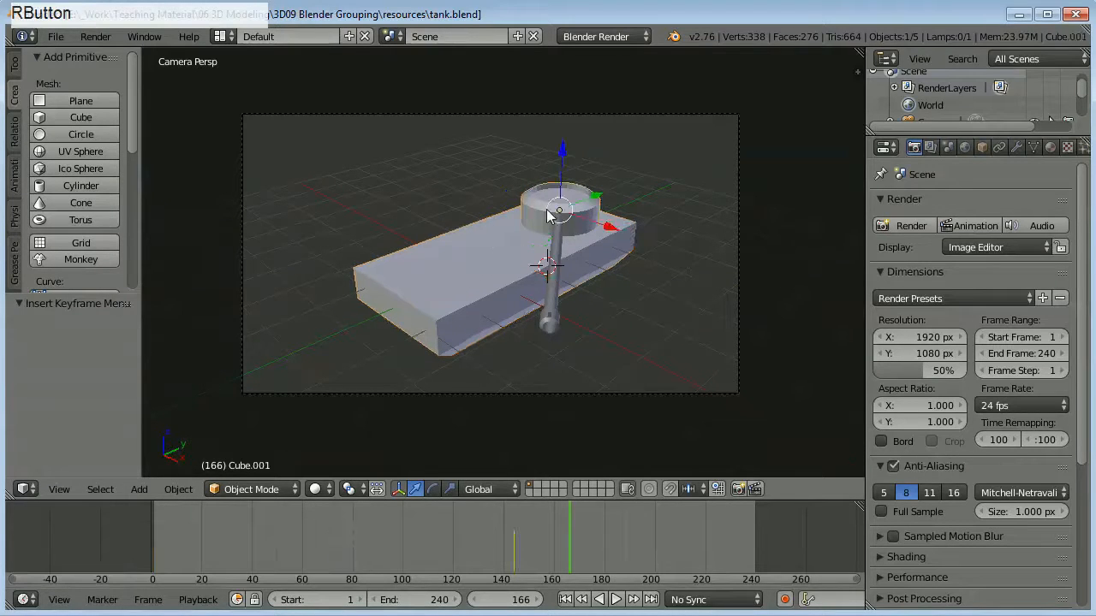
right_click(471, 261)
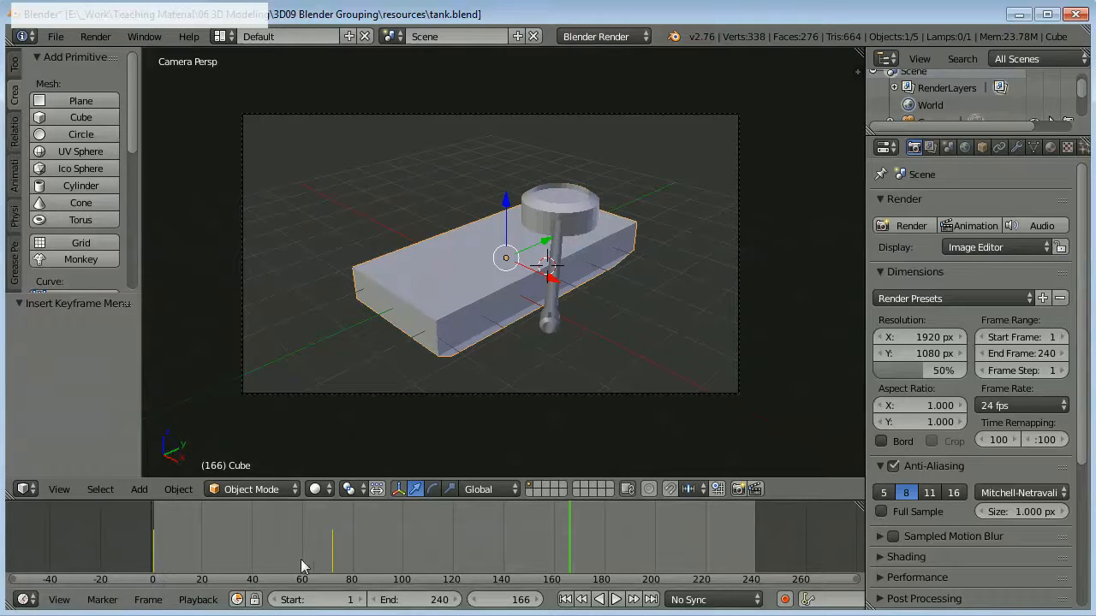
right_click(563, 208)
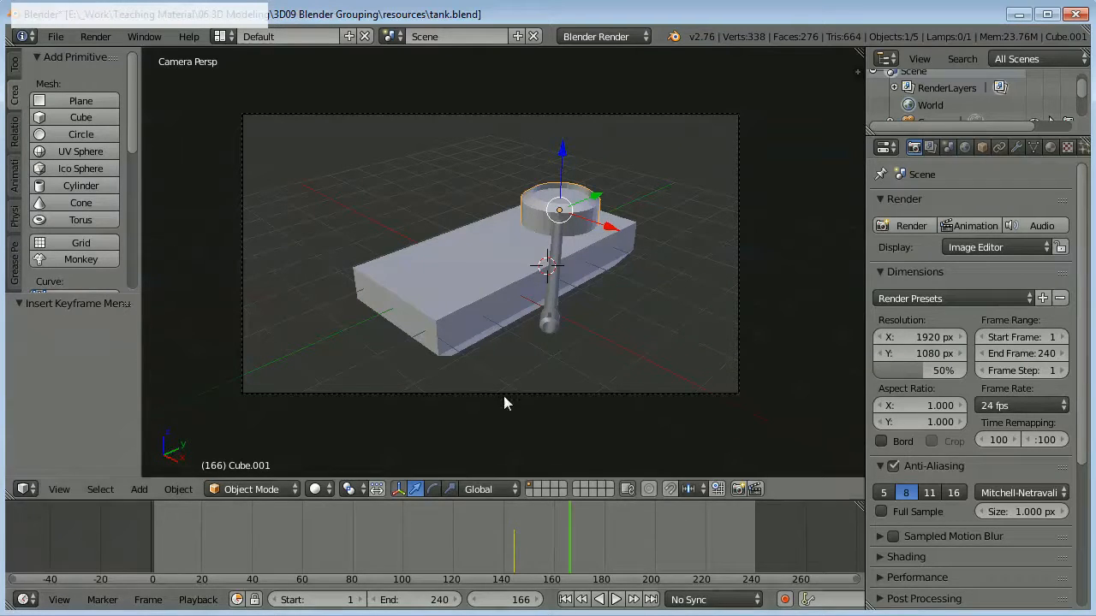
- Delete the turret's keyframe at frame 144
click(514, 552)
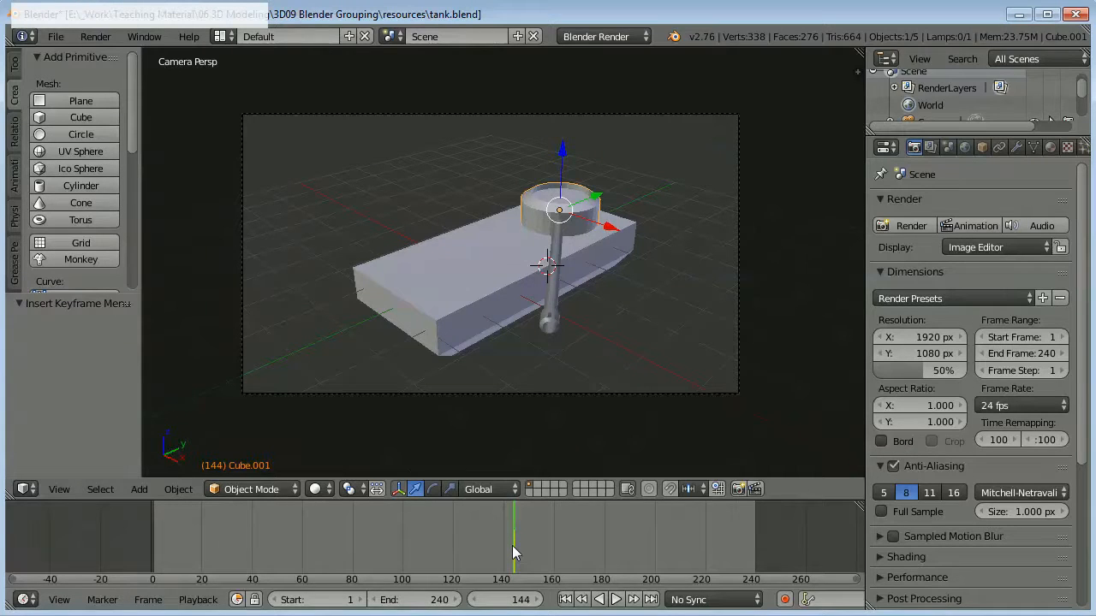
key(alt+i)
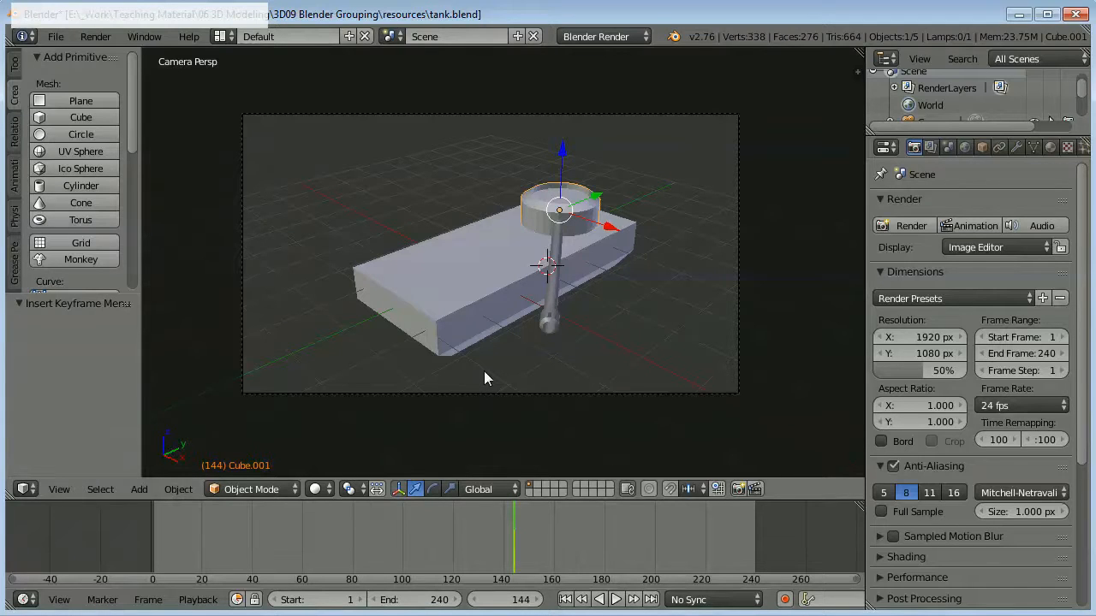
key(alt+i)
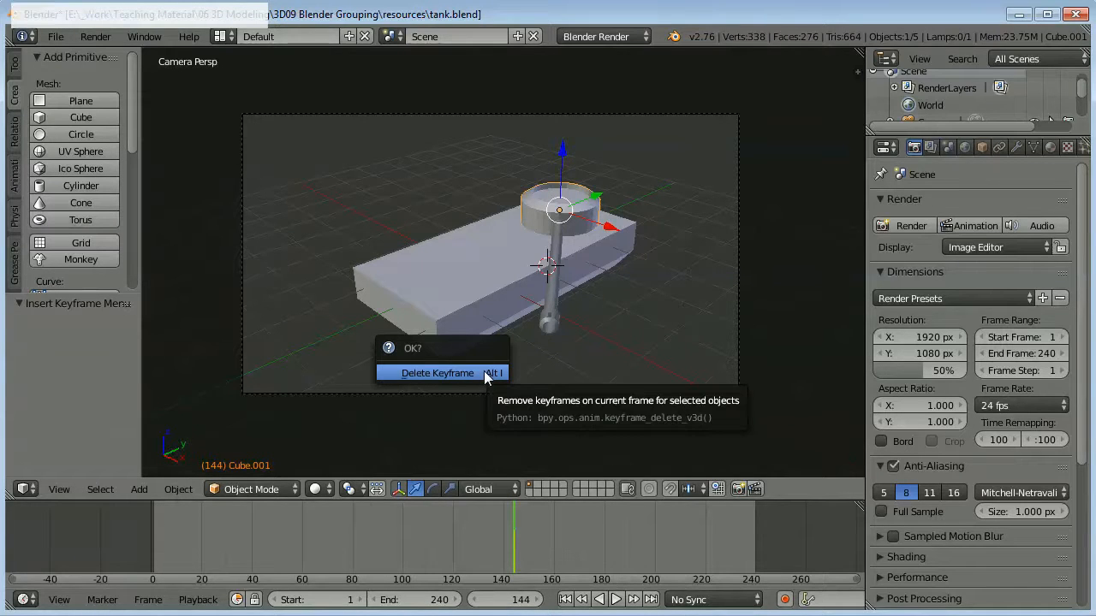
click(489, 375)
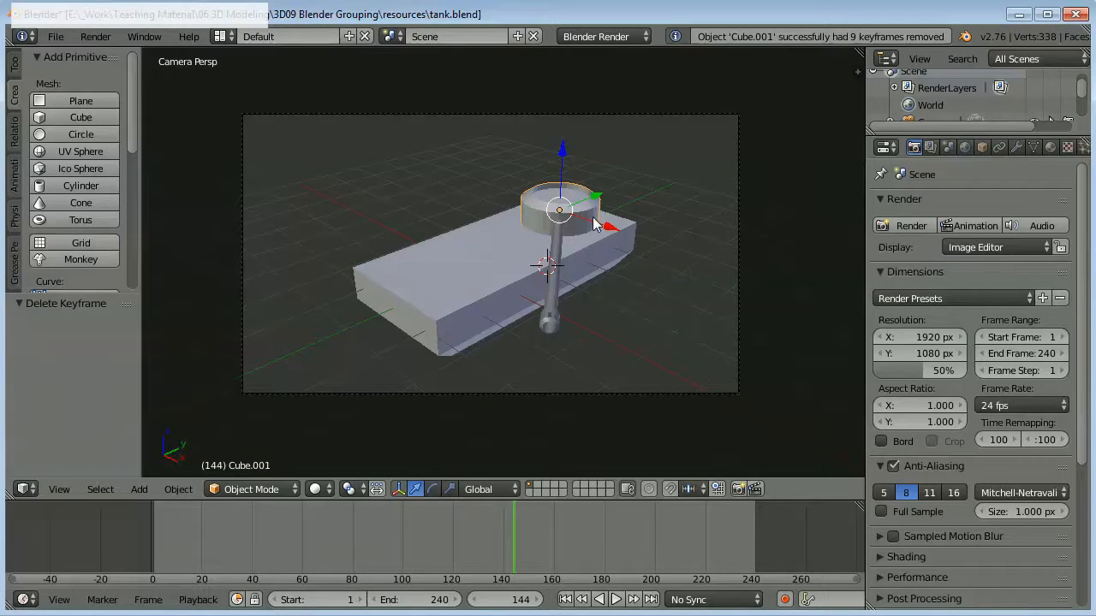
- Set the turret's Z rotation to 0° in its transform properties
key(n)
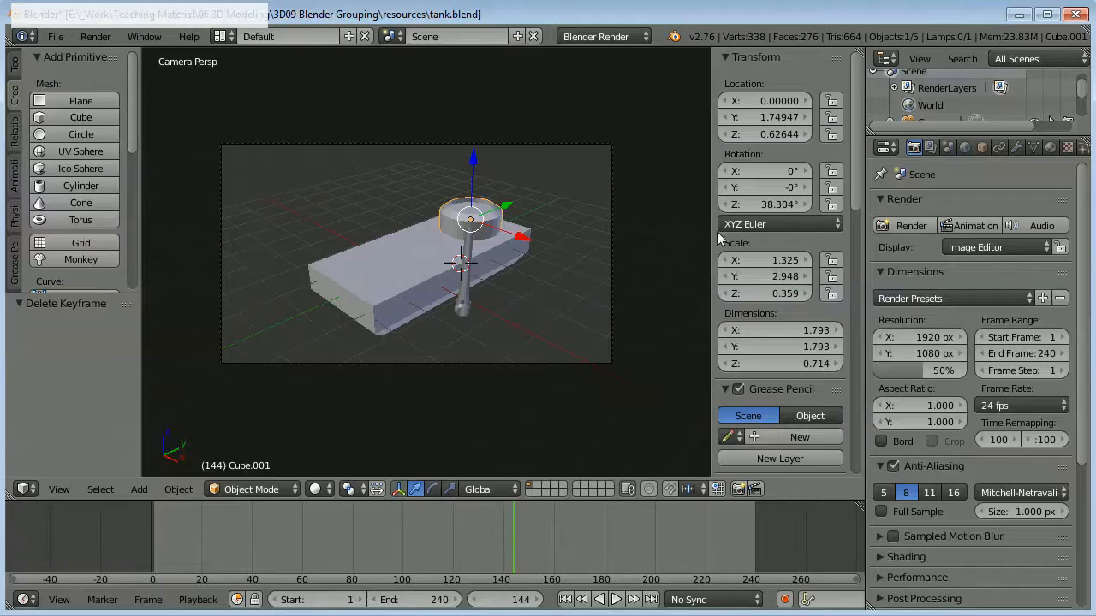
click(753, 206)
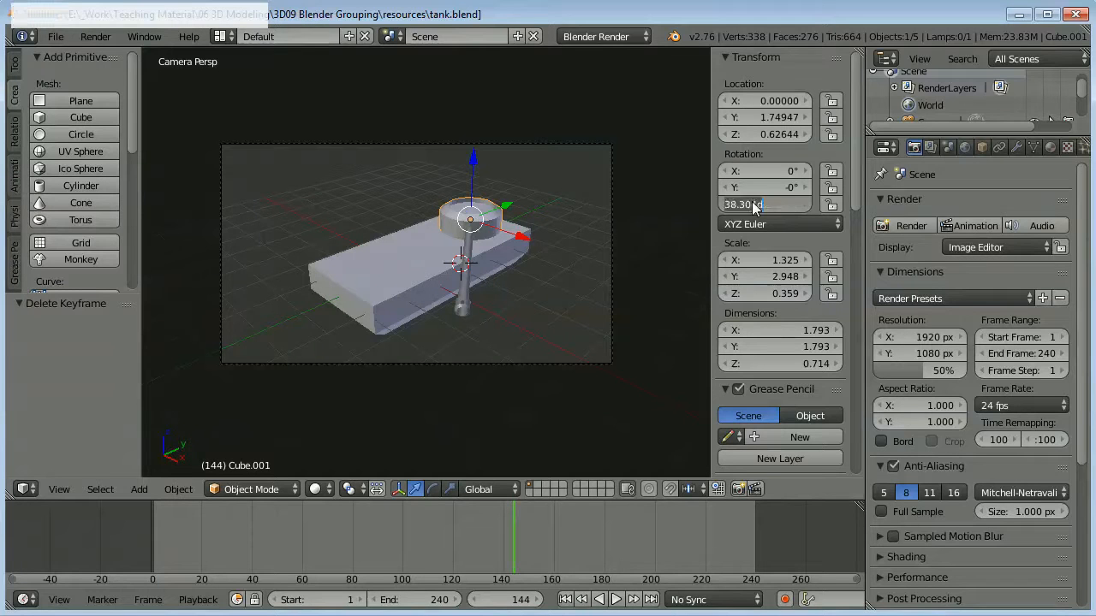
text(0)
click(764, 193)
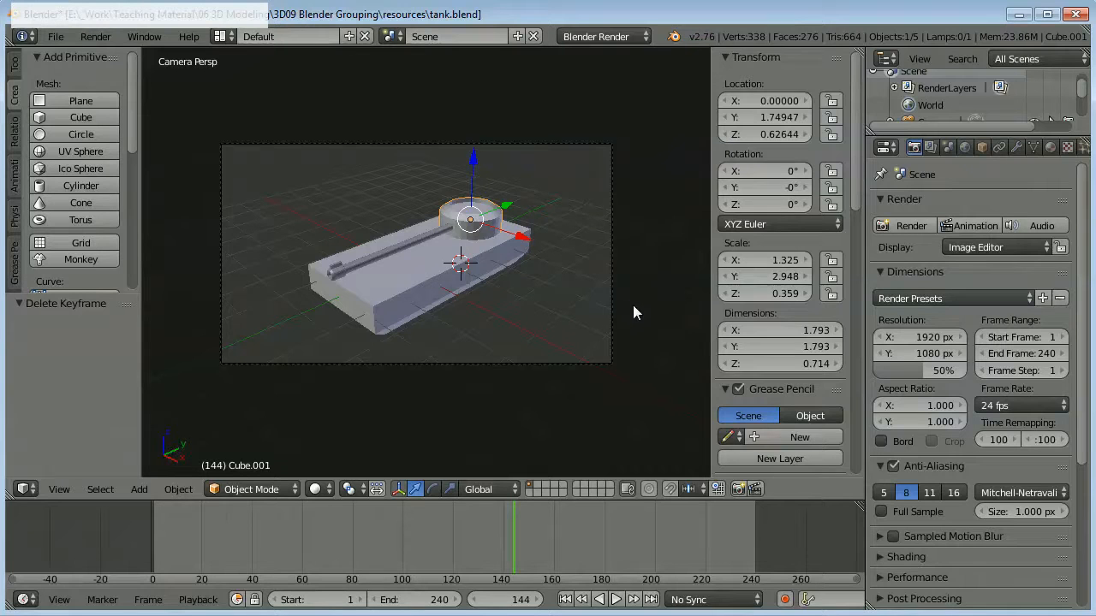
key(n)
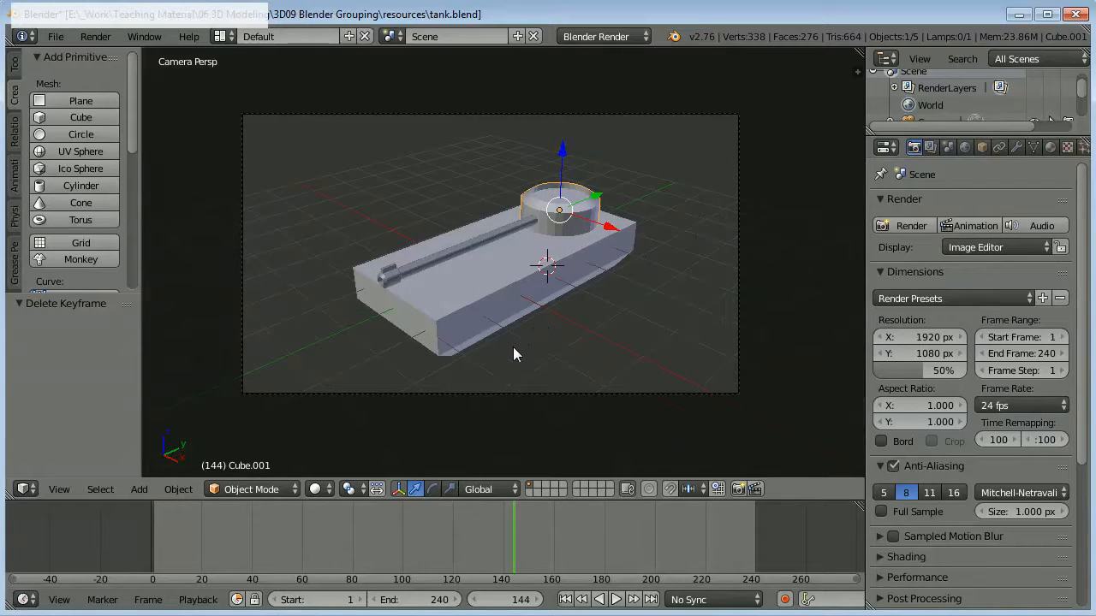
- Select the tank body, check the animation at frames 95 and 1, and set the current frame to 72
drag(486, 531, 391, 541)
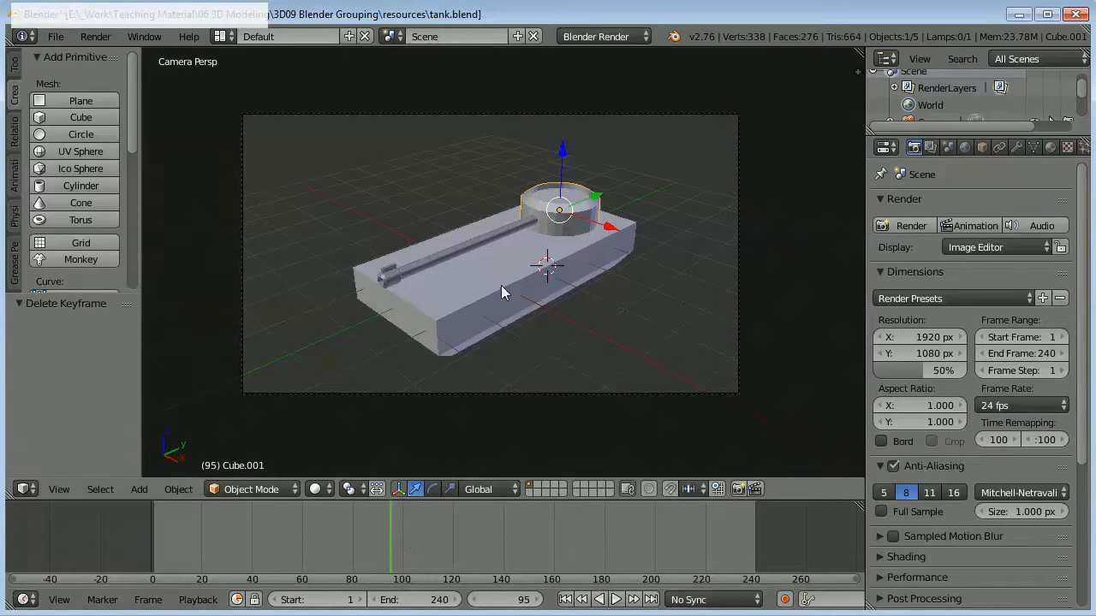
right_click(475, 266)
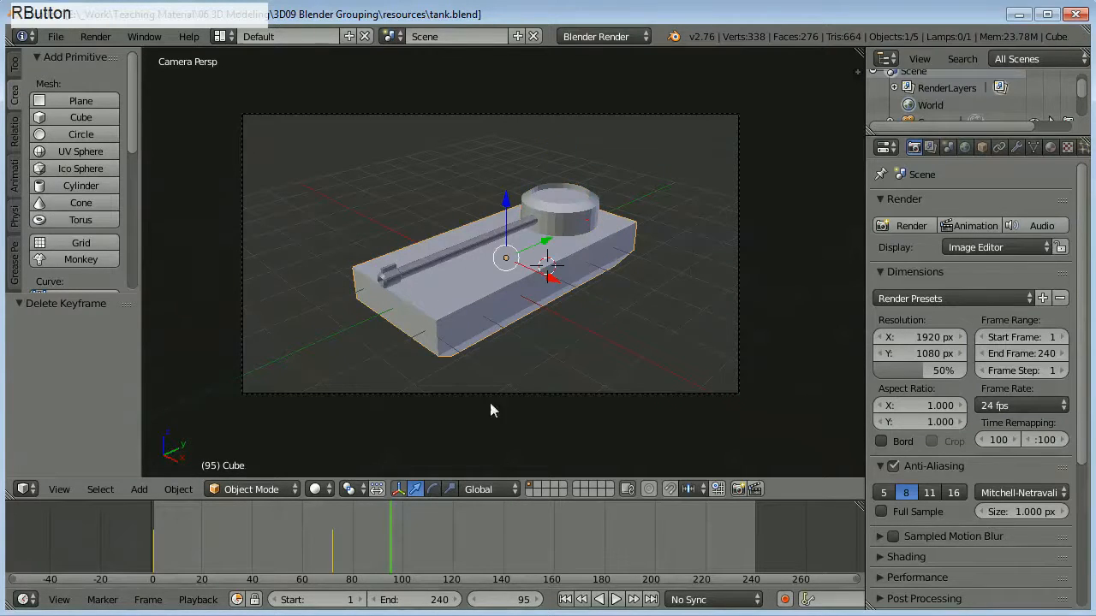
click(566, 599)
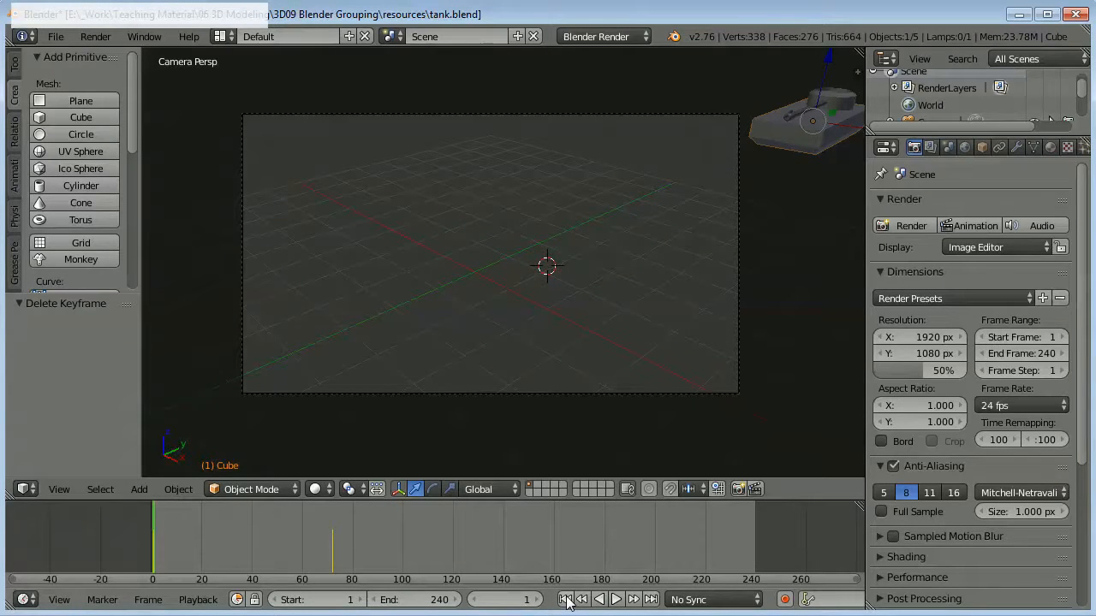
click(333, 547)
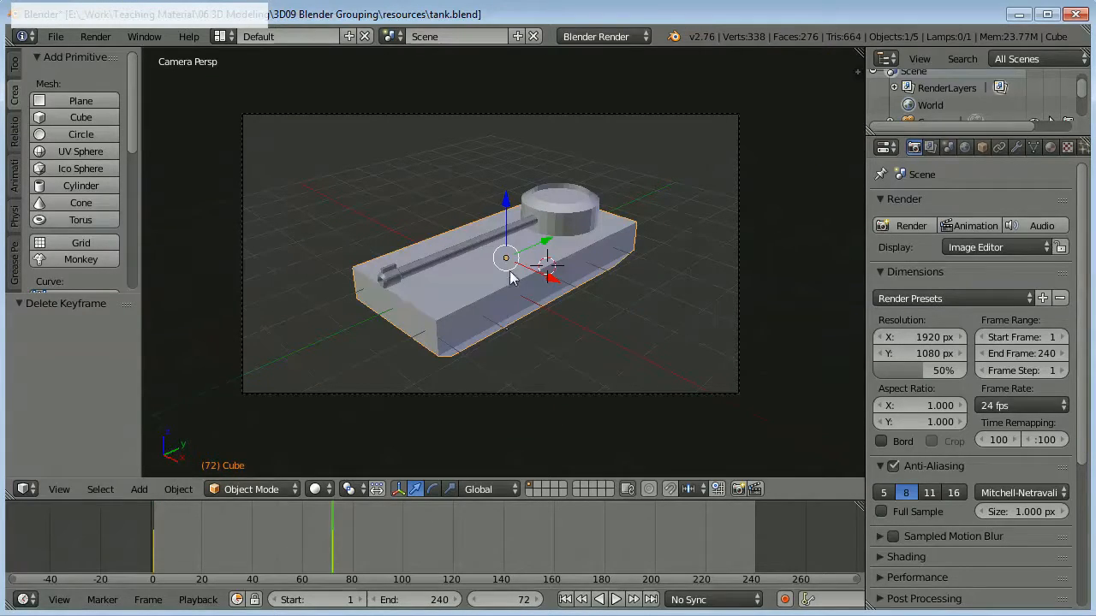
- Select the turret and insert a LocRotScale keyframe for it at frame 72
right_click(563, 219)
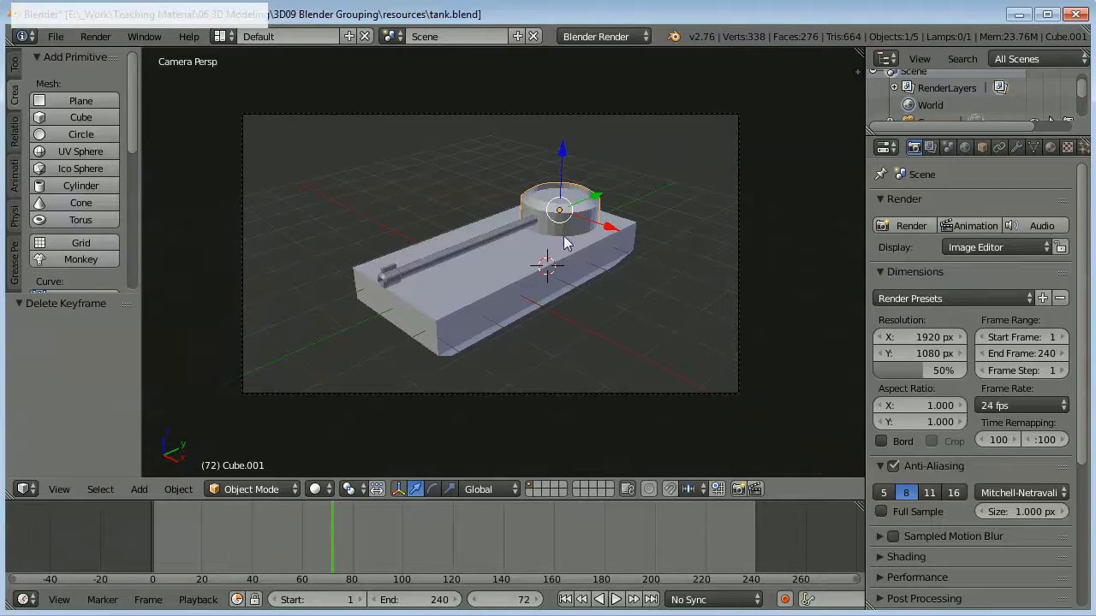
key(i)
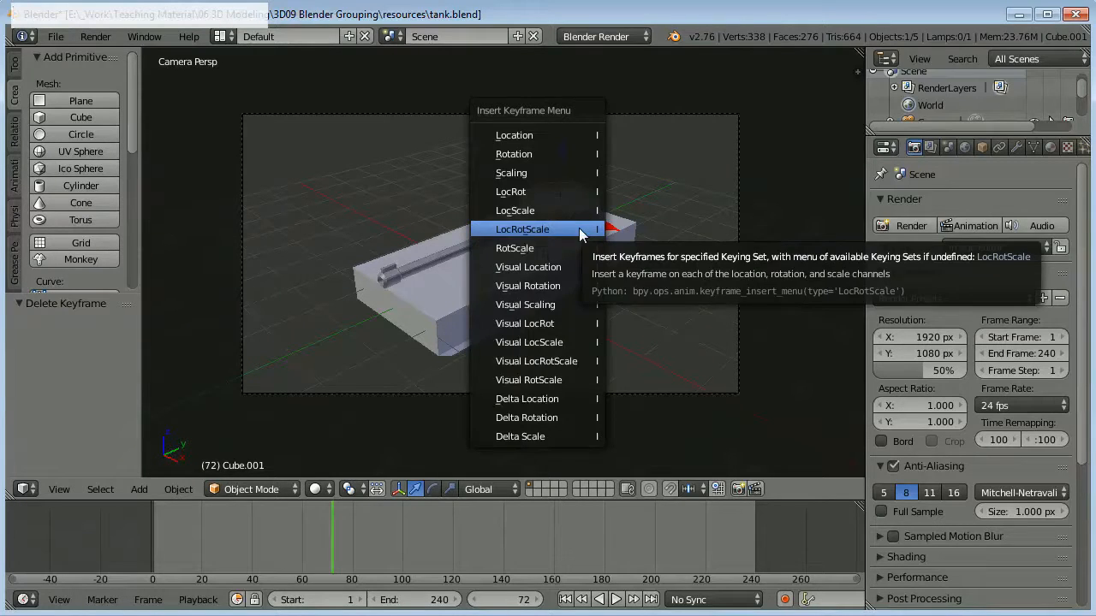
click(580, 234)
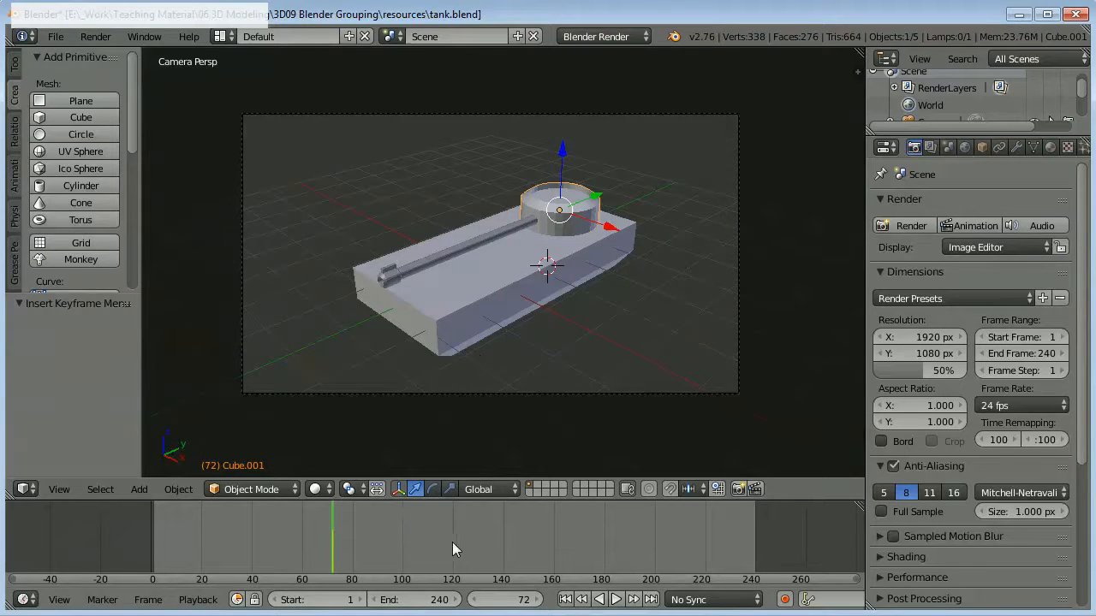
- At frame 144, rotate the turret about 37° around the global Z axis and insert a LocRotScale keyframe
click(516, 549)
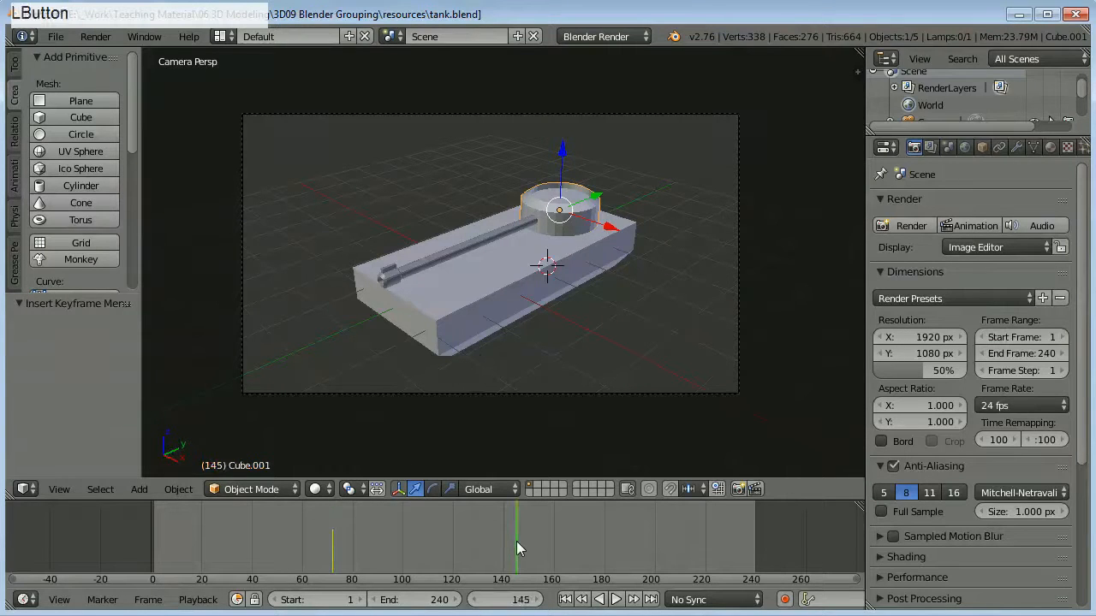
click(515, 541)
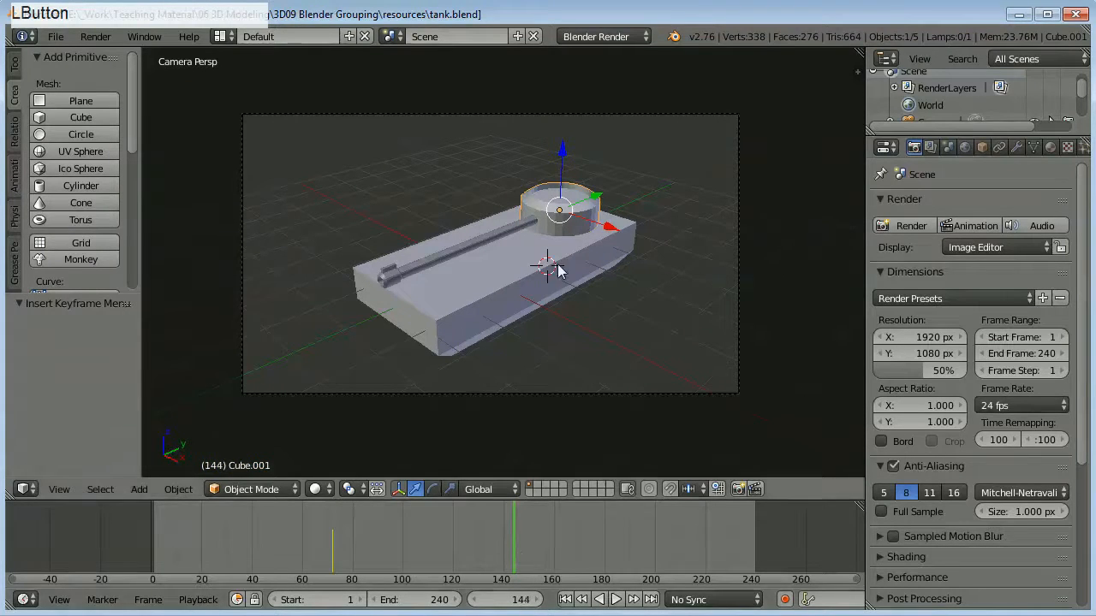
key(r)
key(z)
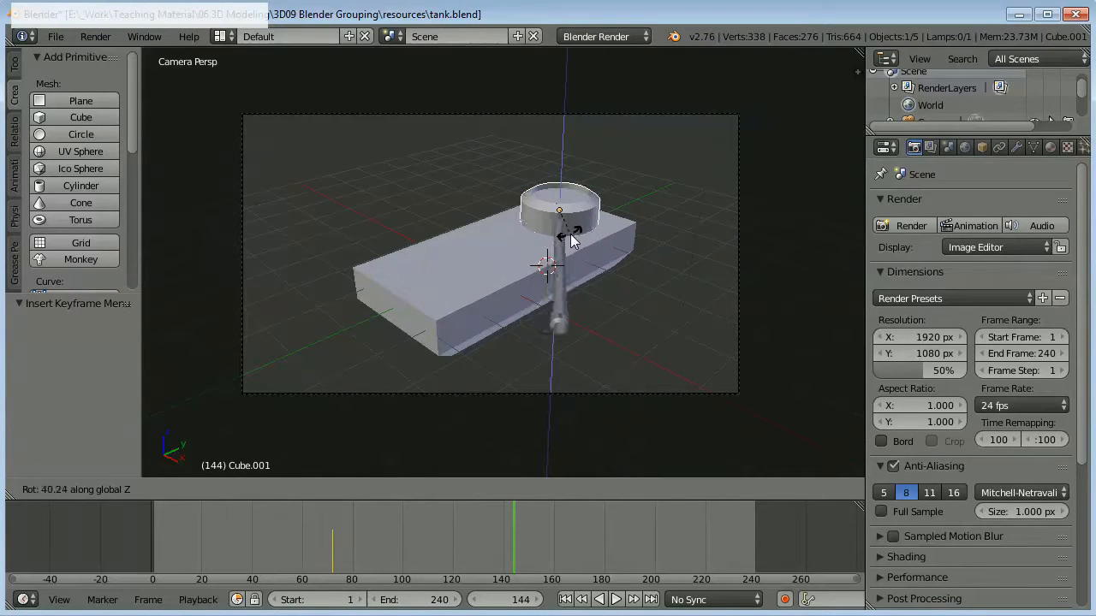
click(572, 246)
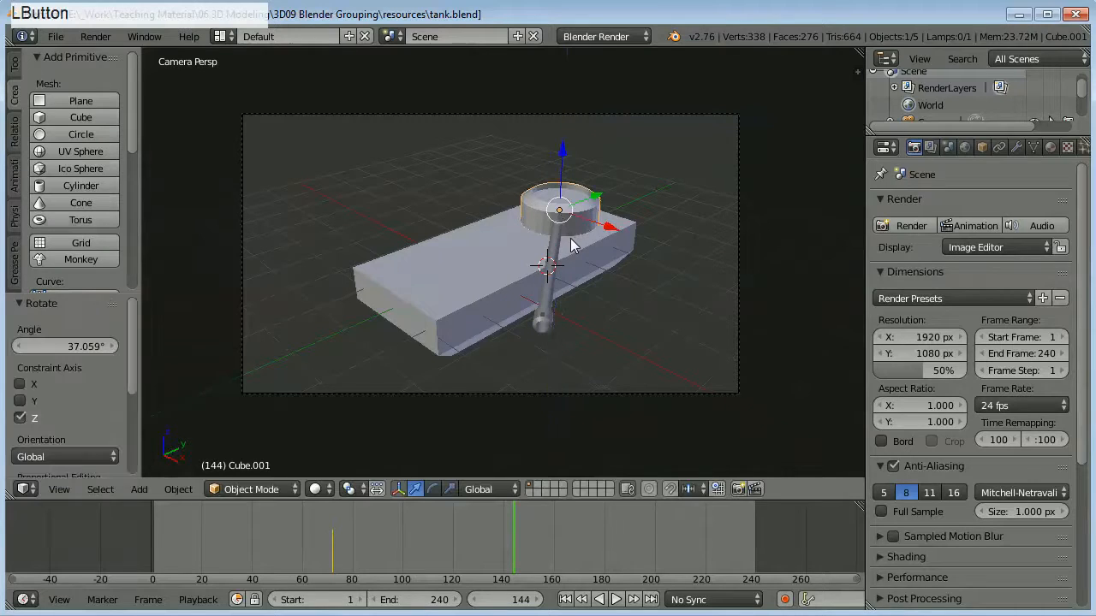
key(i)
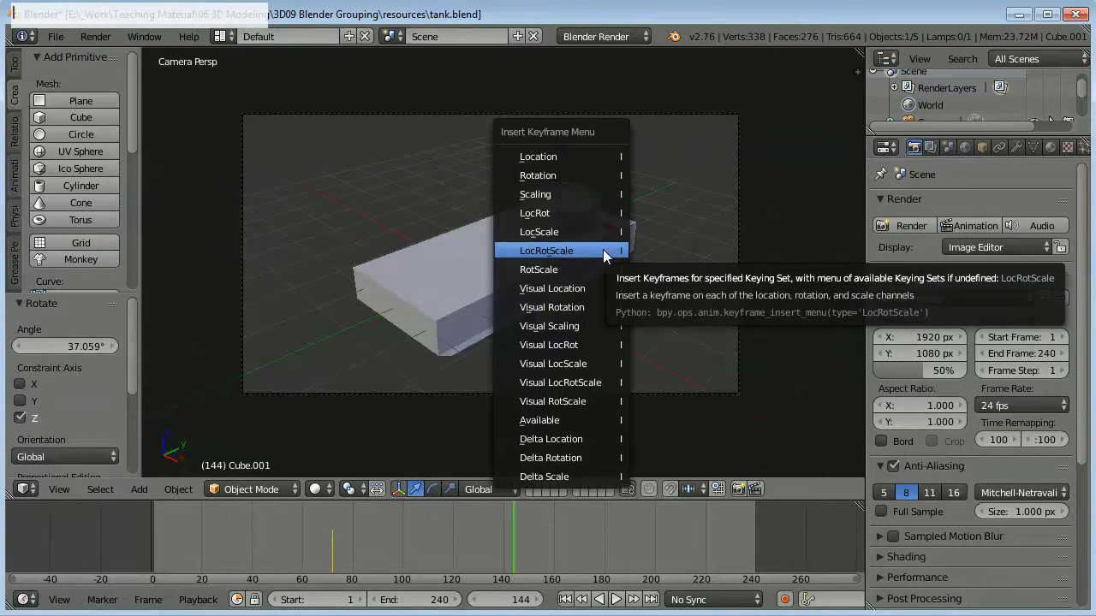
click(603, 249)
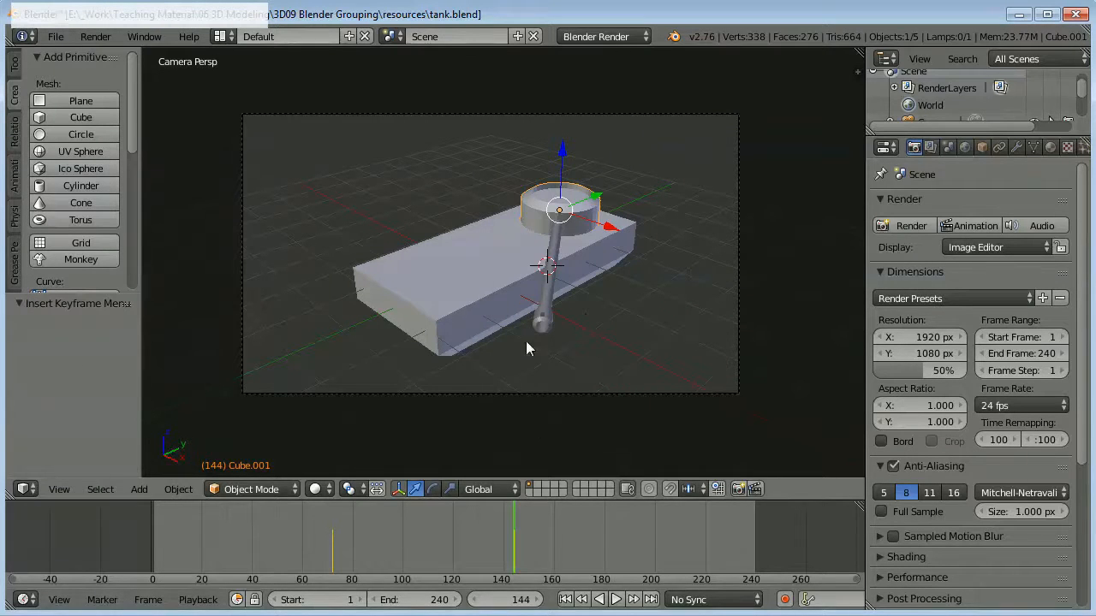
- Scrub the timeline with the tank body selected to check the body movement followed by the turret rotation
click(444, 521)
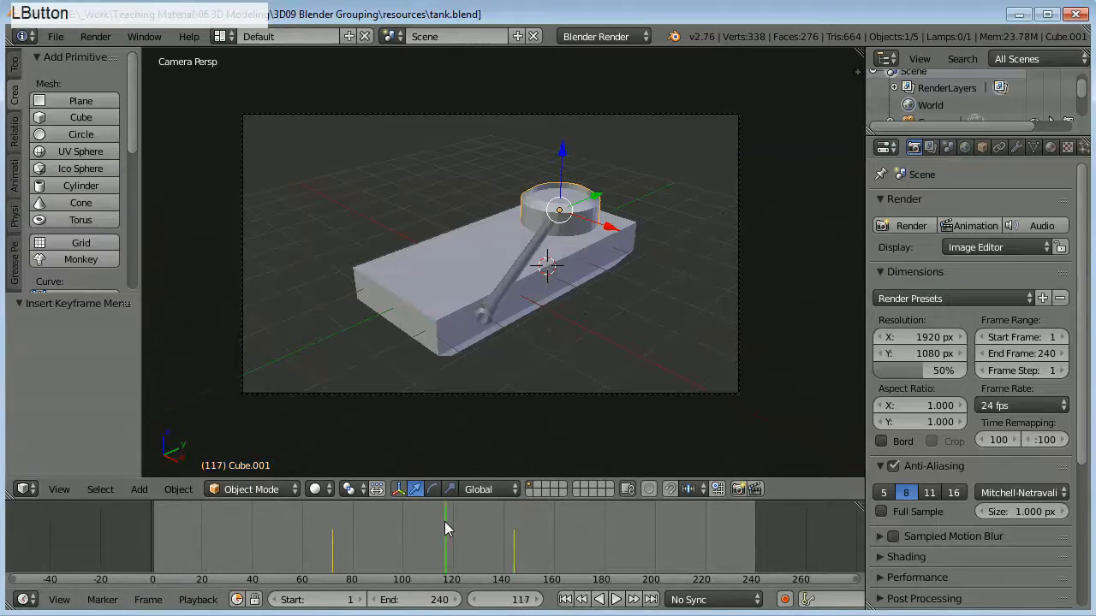
right_click(462, 268)
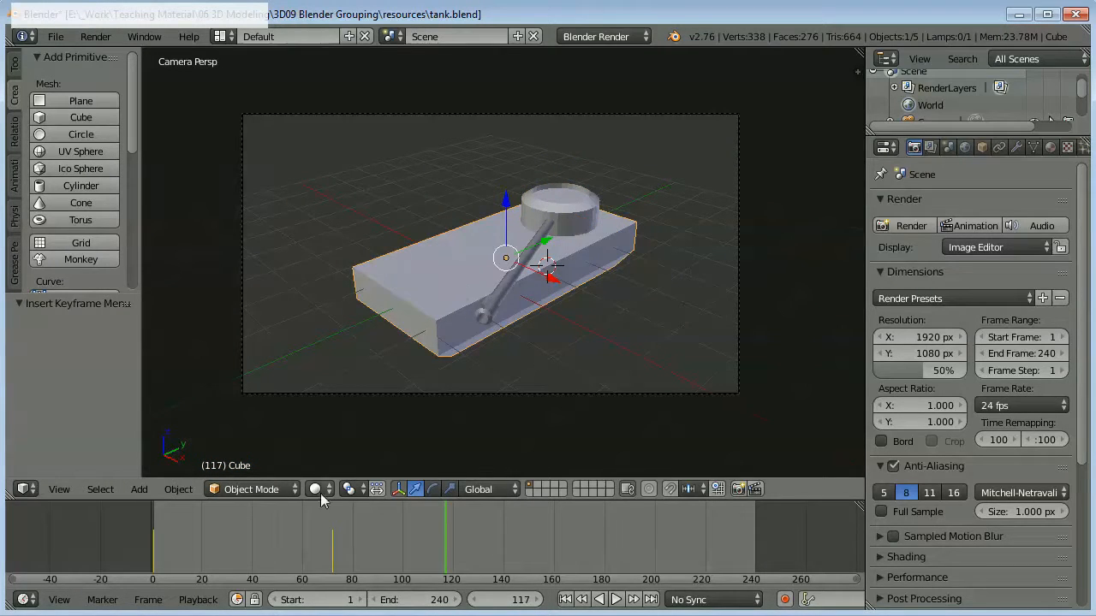
drag(159, 550, 479, 535)
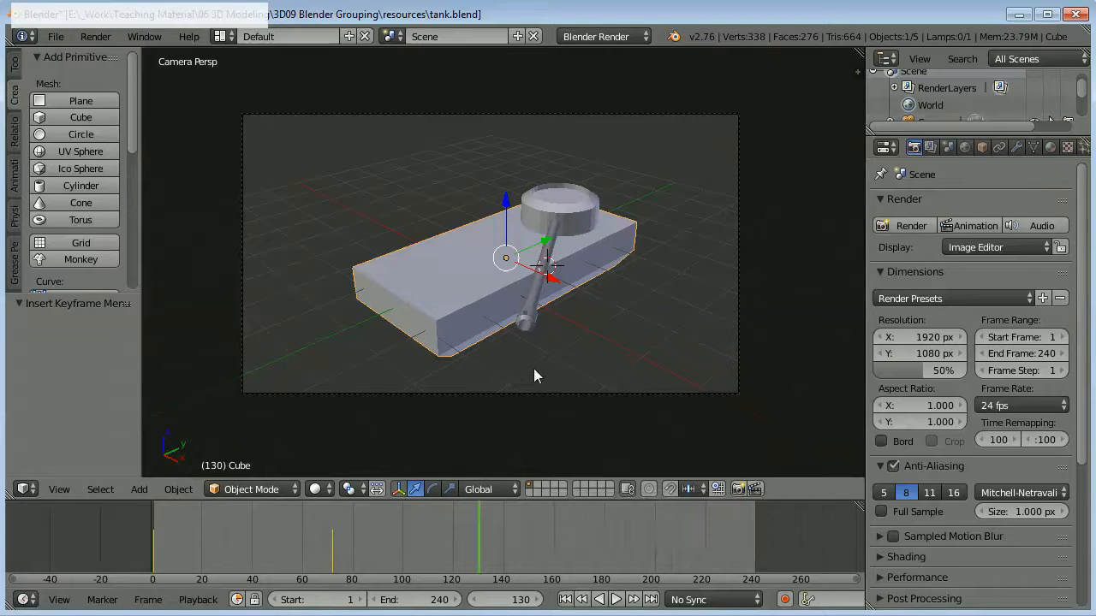
- Set the current frame to 144, select the gun barrel and insert a LocRotScale keyframe for it
right_click(583, 227)
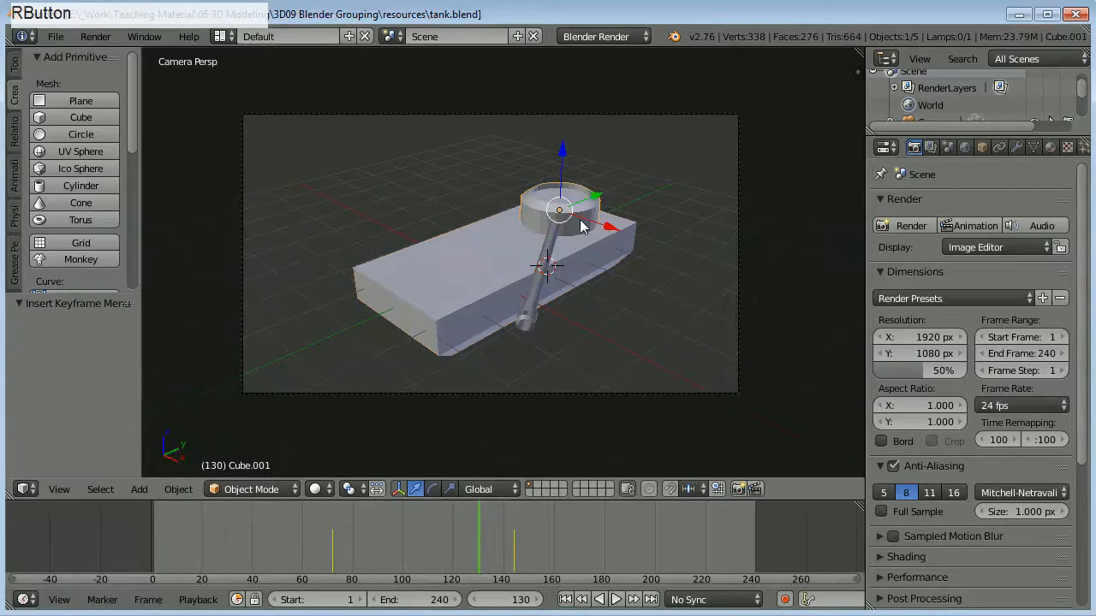
click(514, 540)
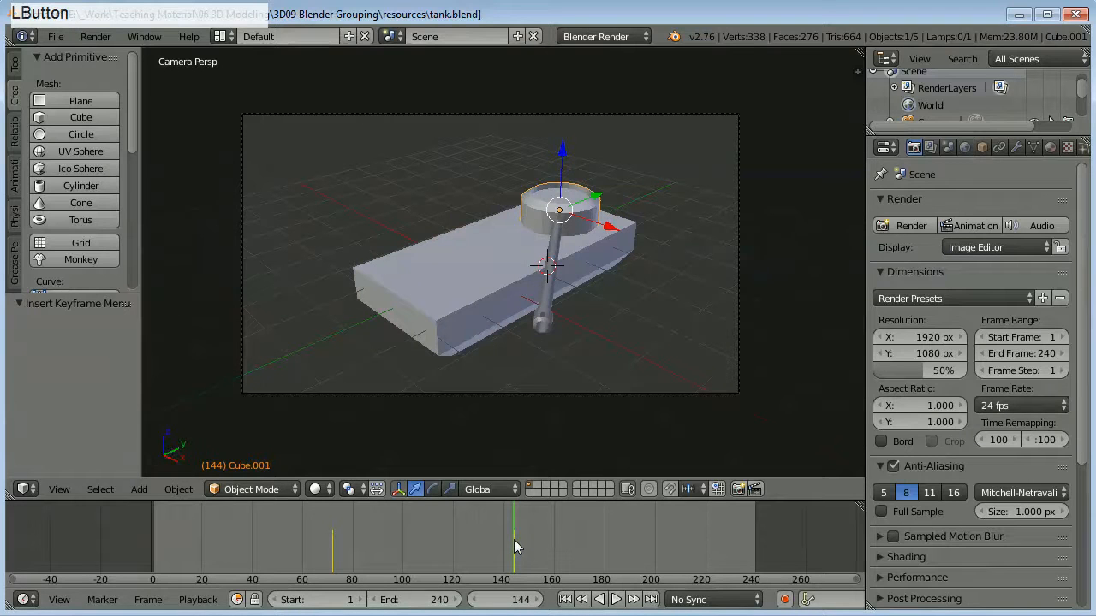
right_click(542, 310)
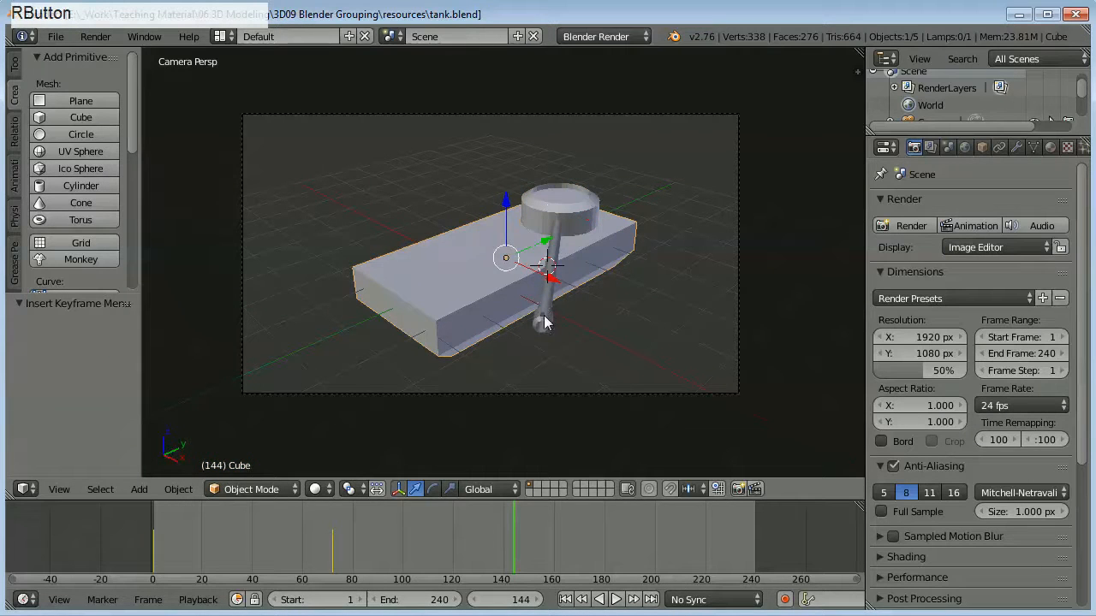
right_click(544, 315)
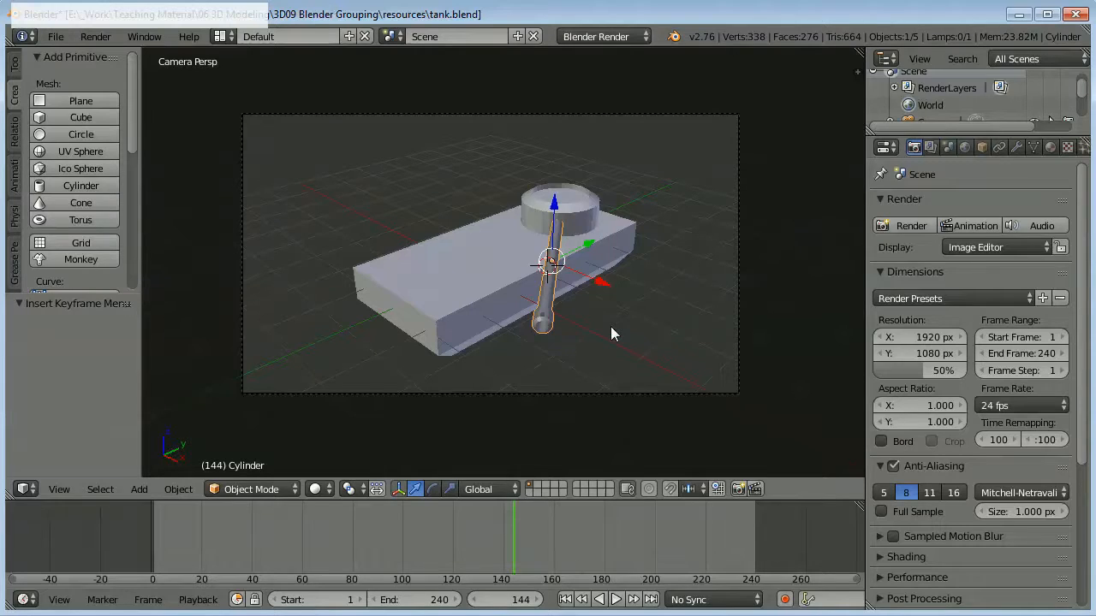
key(i)
click(610, 329)
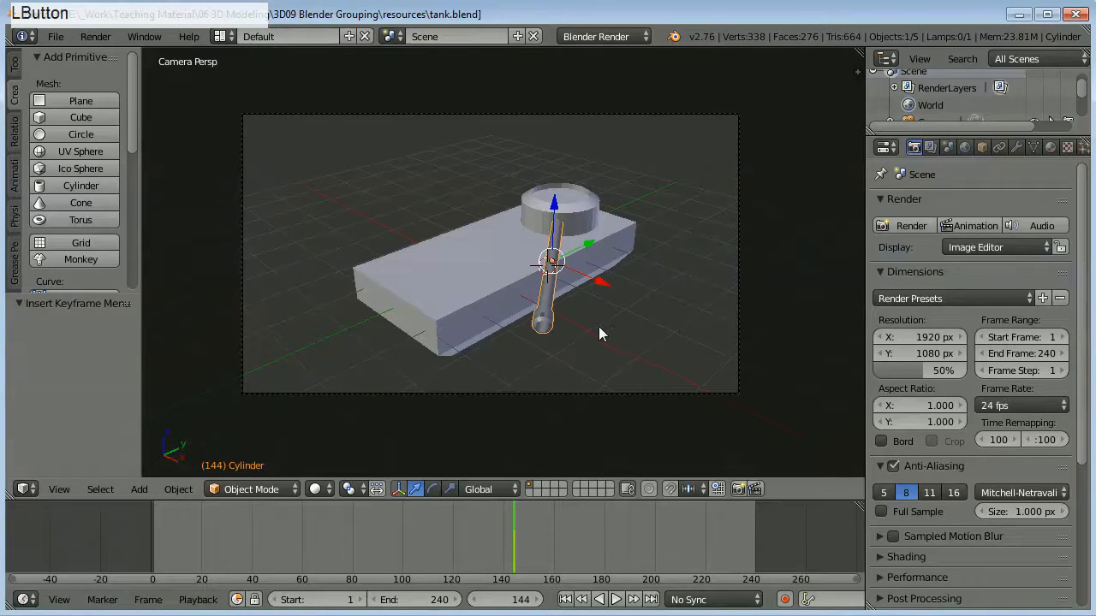
- Show the tank in wireframe and place the 3D cursor roughly at the barrel's turret end using top and front views
middle_drag(646, 324, 522, 309)
scroll(522, 315, up, 5)
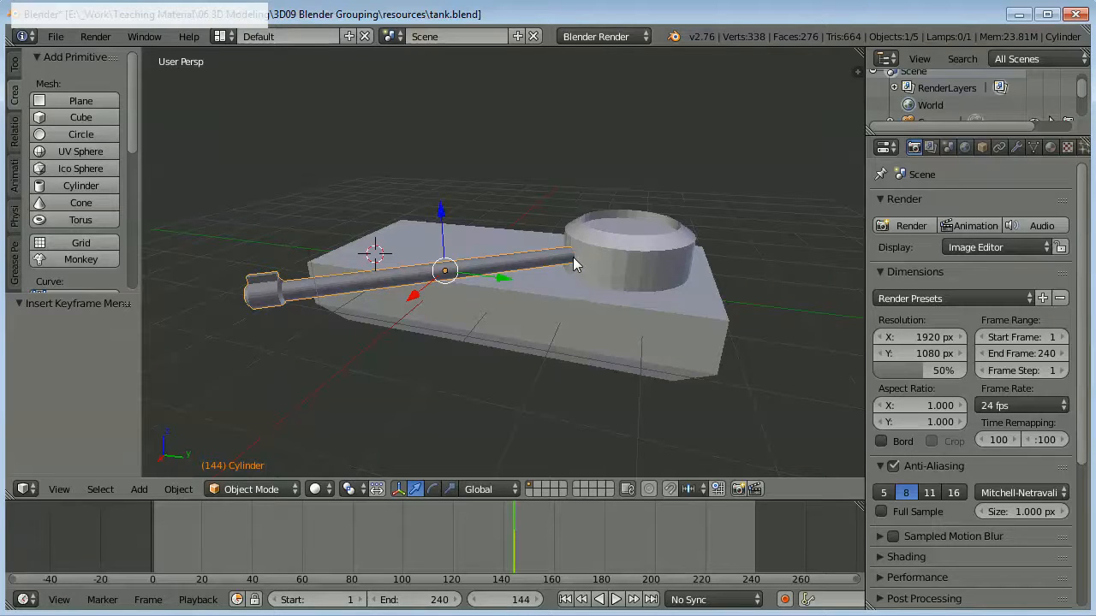
key(z)
middle_drag(571, 270, 540, 381)
click(542, 262)
key(KP_7)
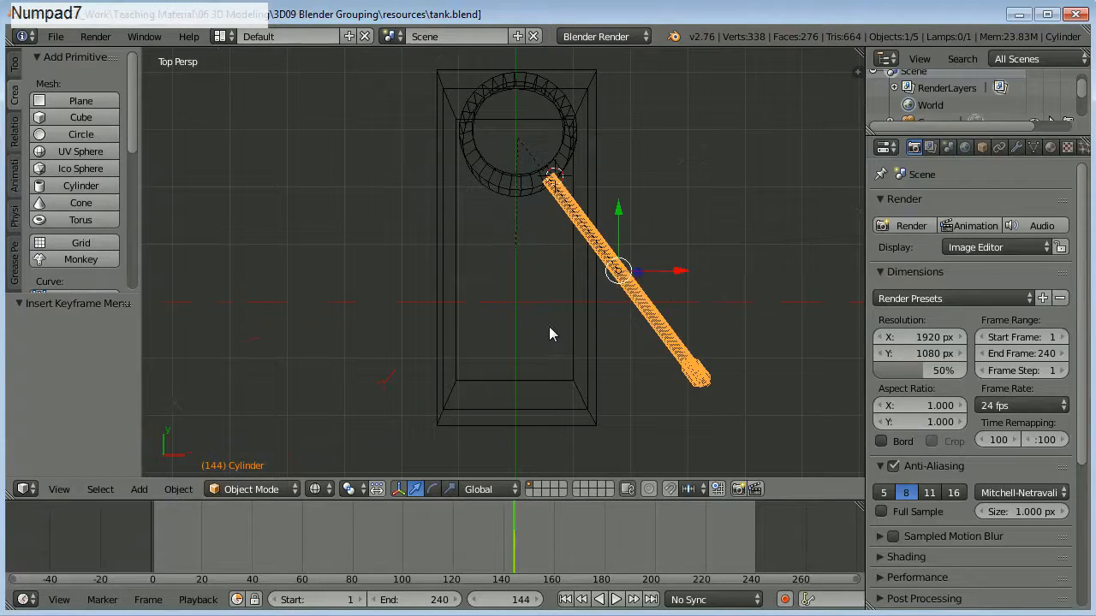
click(548, 179)
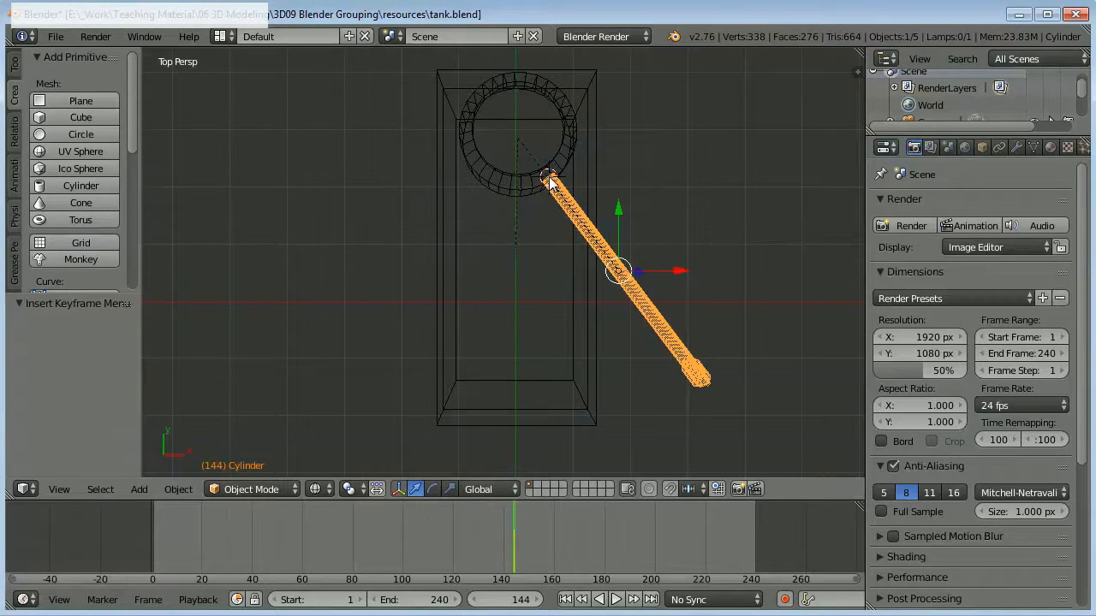
key(KP_1)
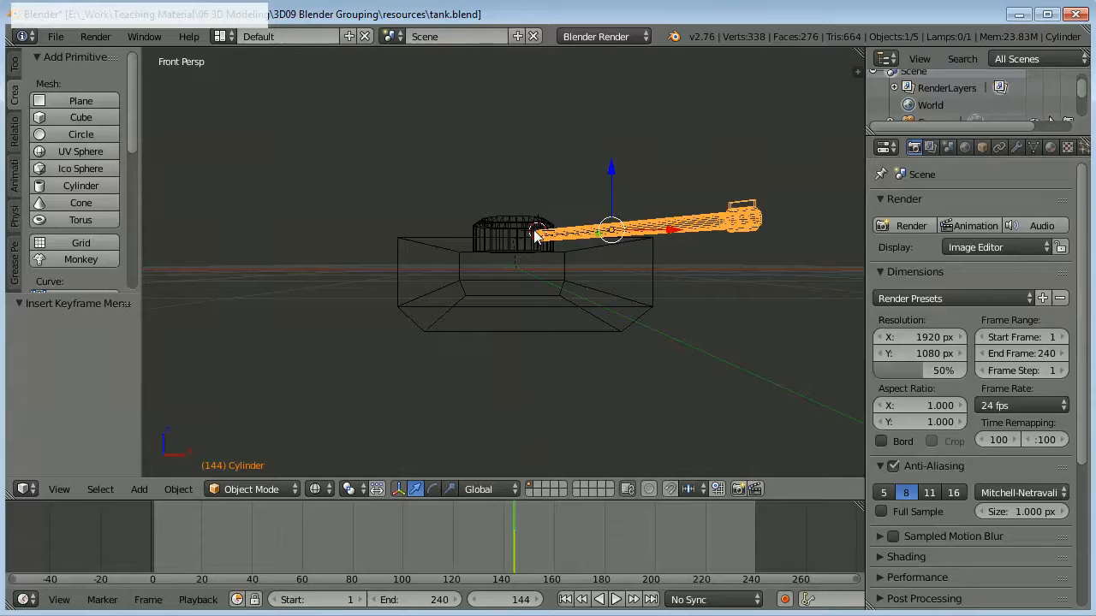
click(537, 235)
click(538, 236)
- Switch to orthographic projection and reposition the 3D cursor on the barrel's turret end from the front, top and right side
key(KP_5)
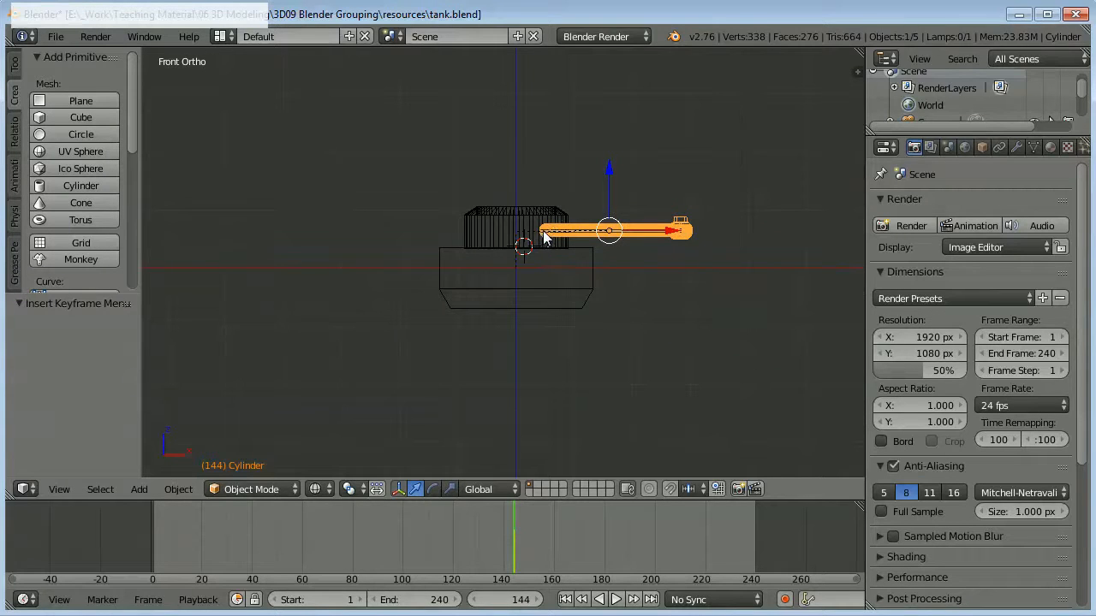
click(543, 233)
key(KP_7)
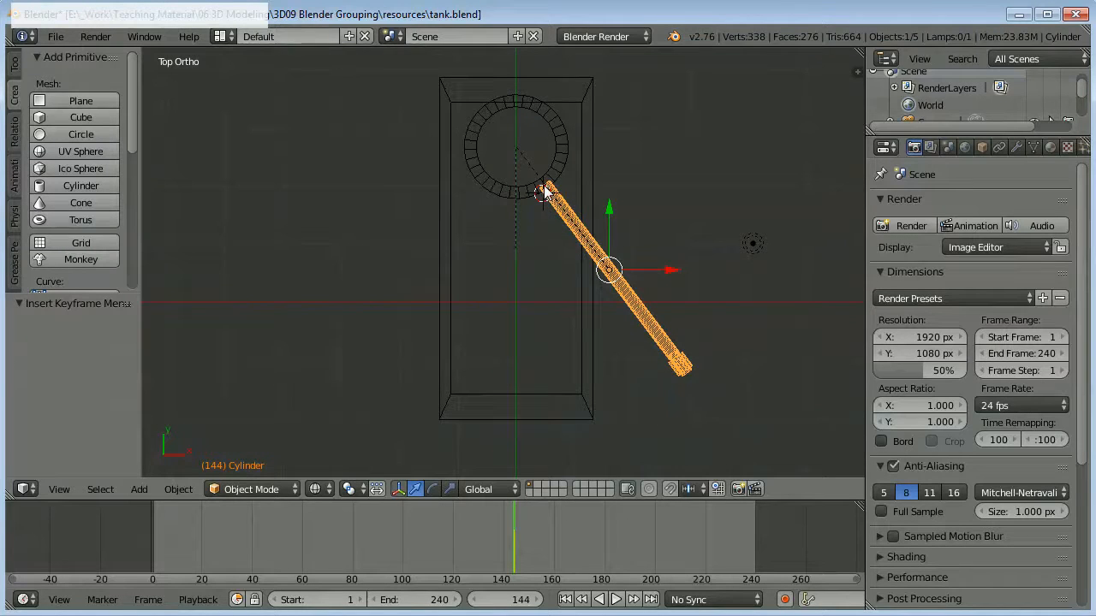
click(545, 189)
key(KP_3)
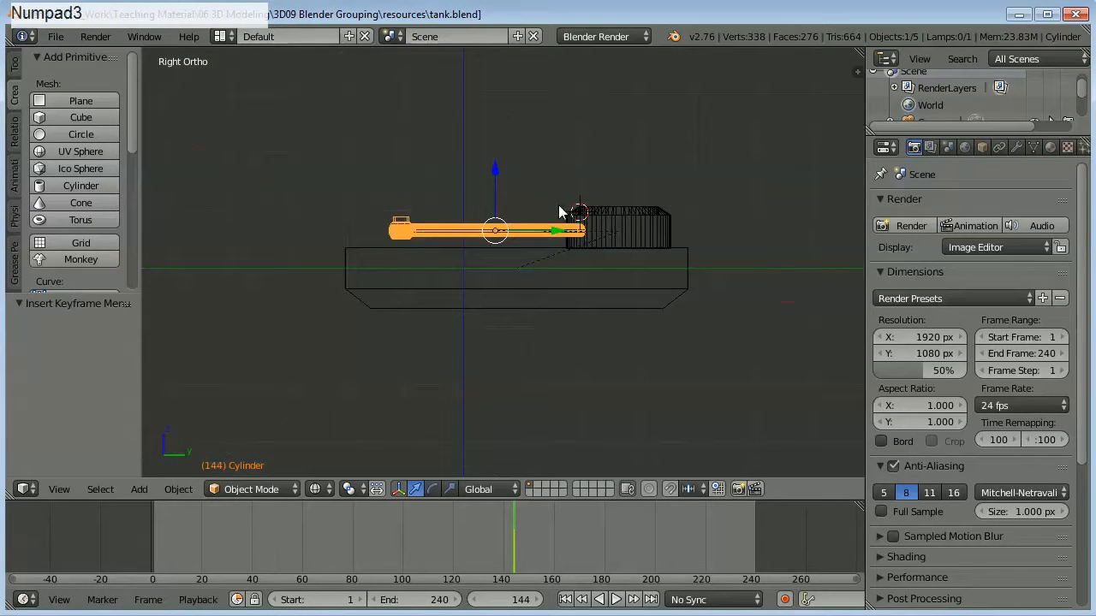
click(581, 232)
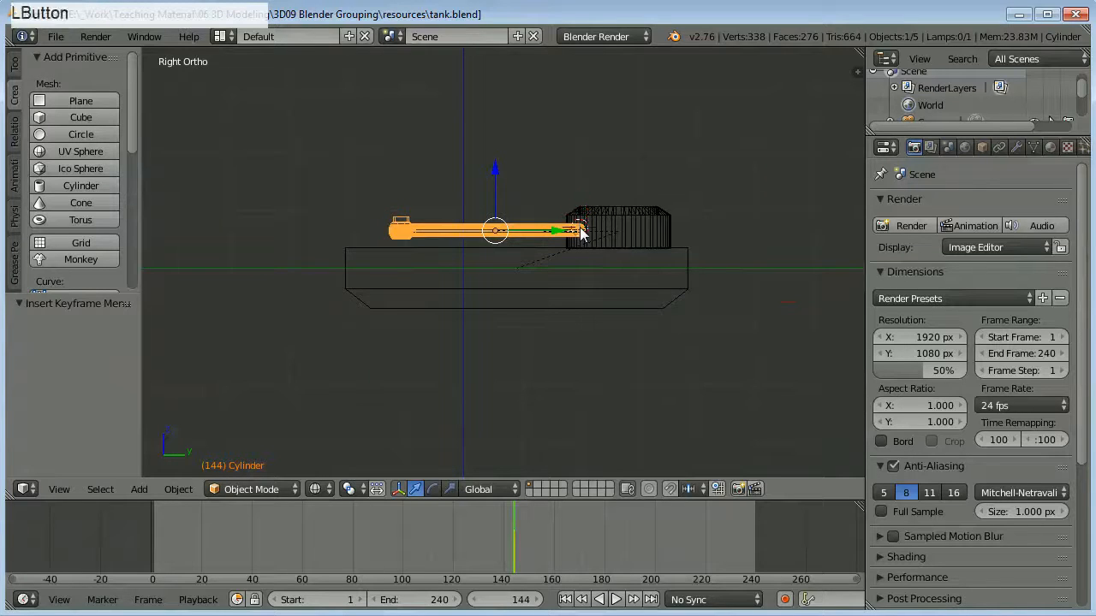
key(KP_7)
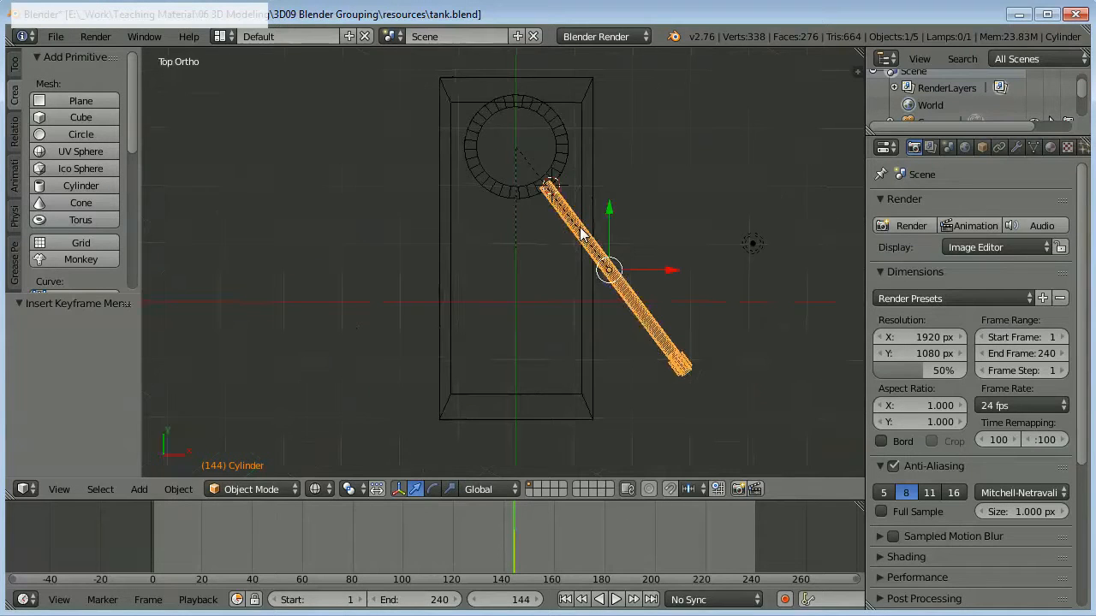
click(546, 190)
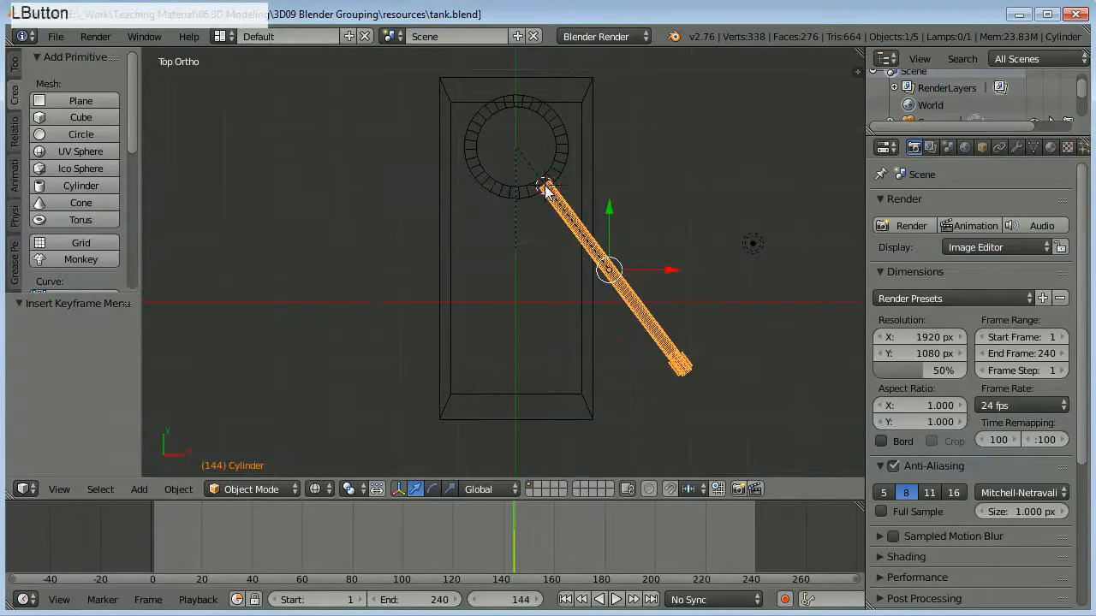
key(KP_1)
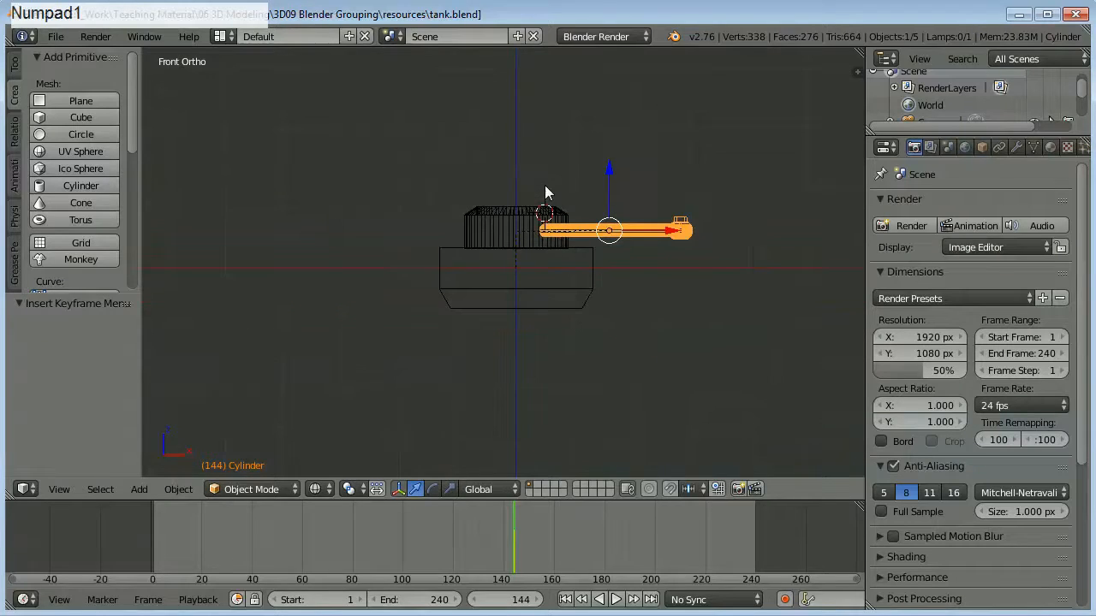
click(542, 231)
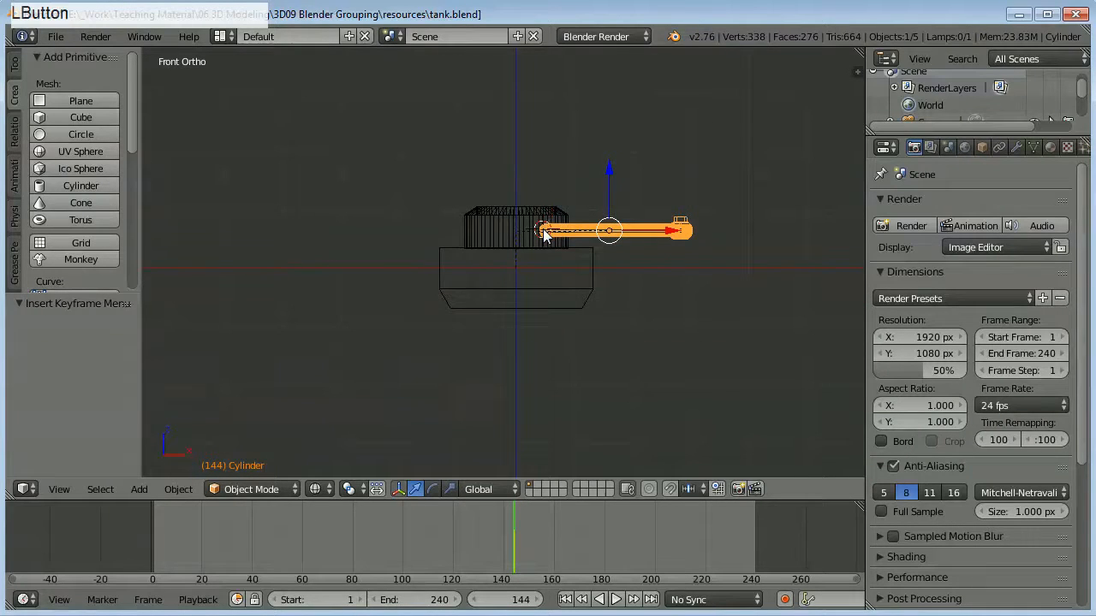
- Refine the 3D cursor's placement on the centre of the barrel's turret end, alternating between top and front orthographic views
key(KP_3)
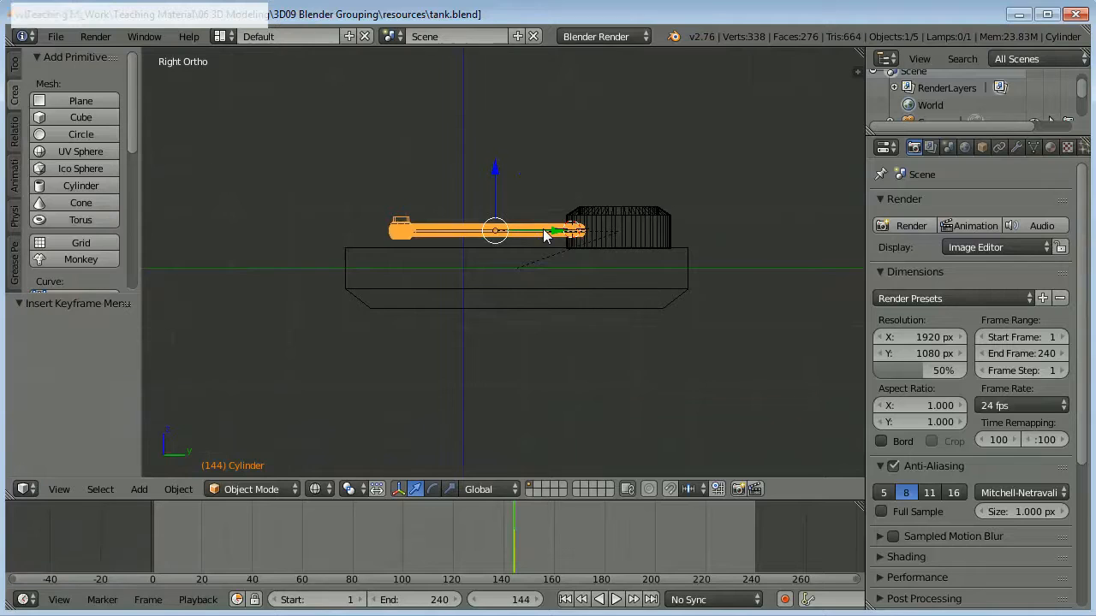
key(KP_7)
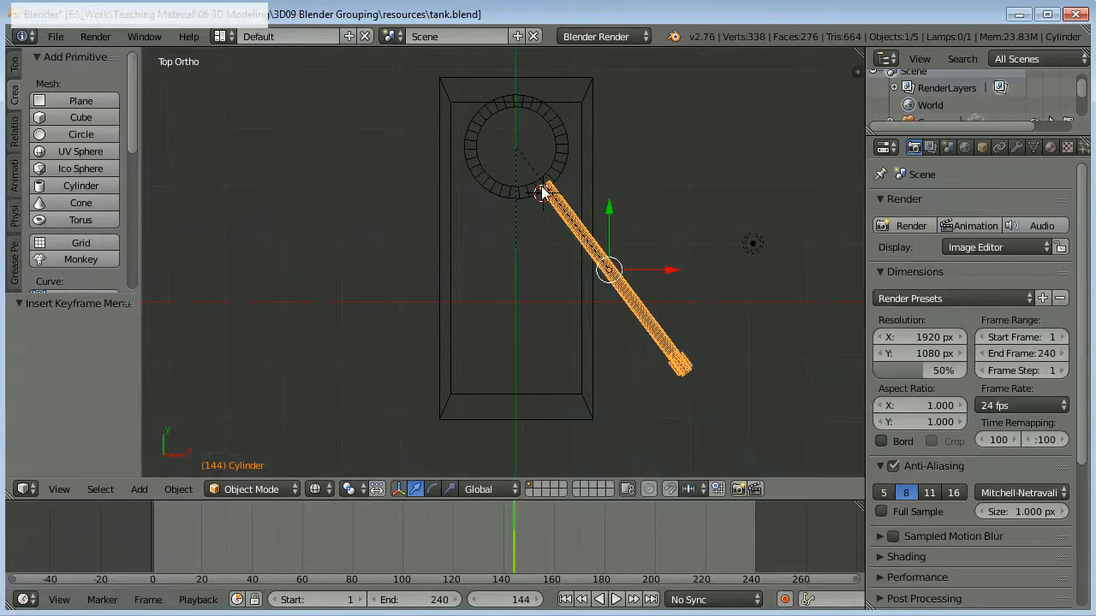
click(546, 191)
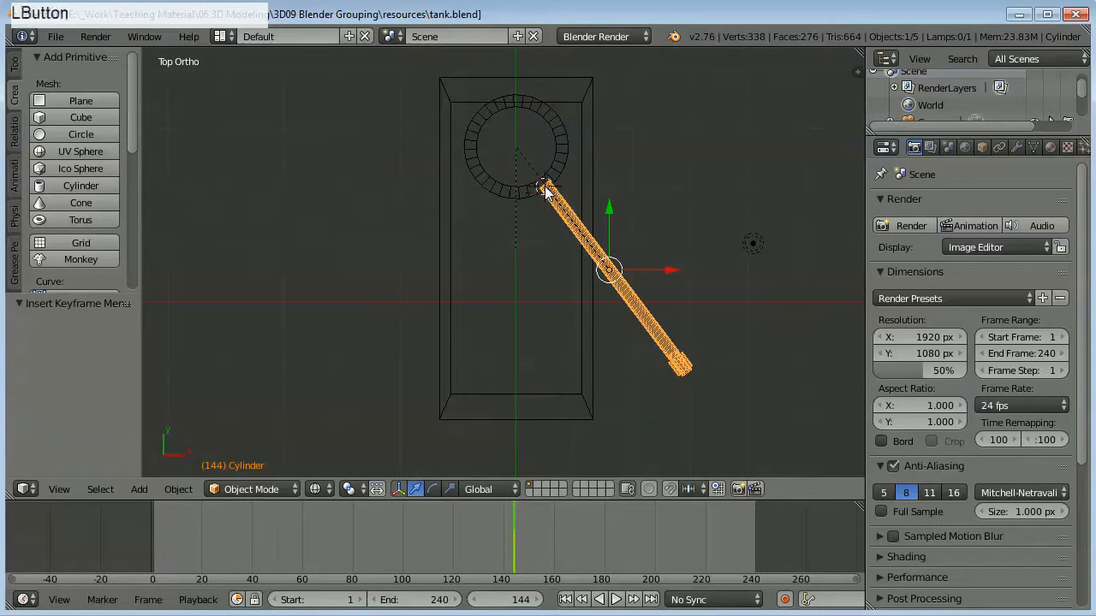
key(KP_1)
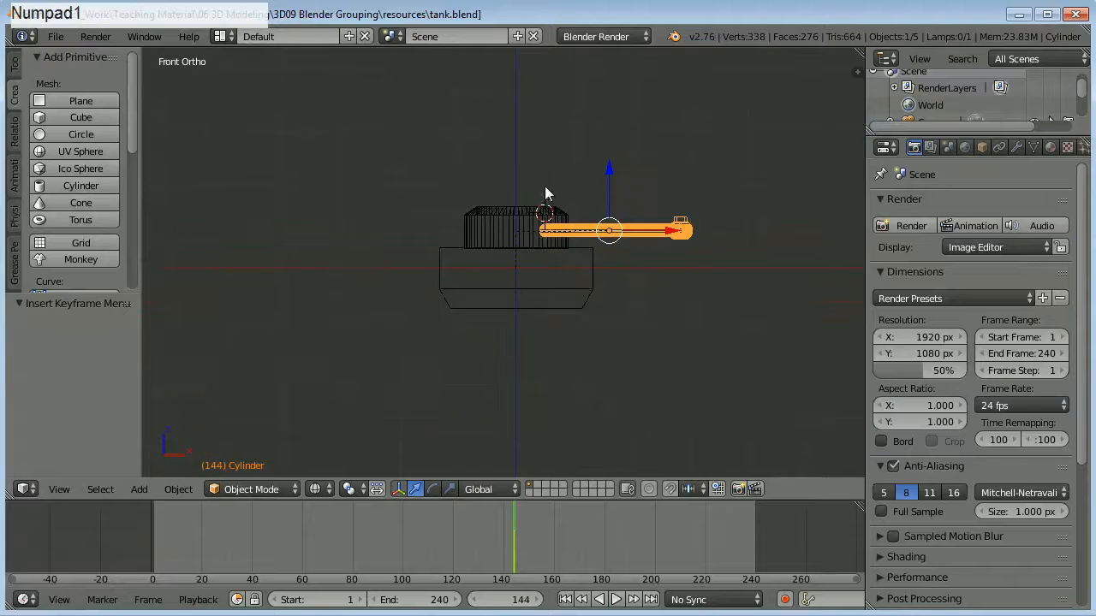
click(546, 234)
key(KP_7)
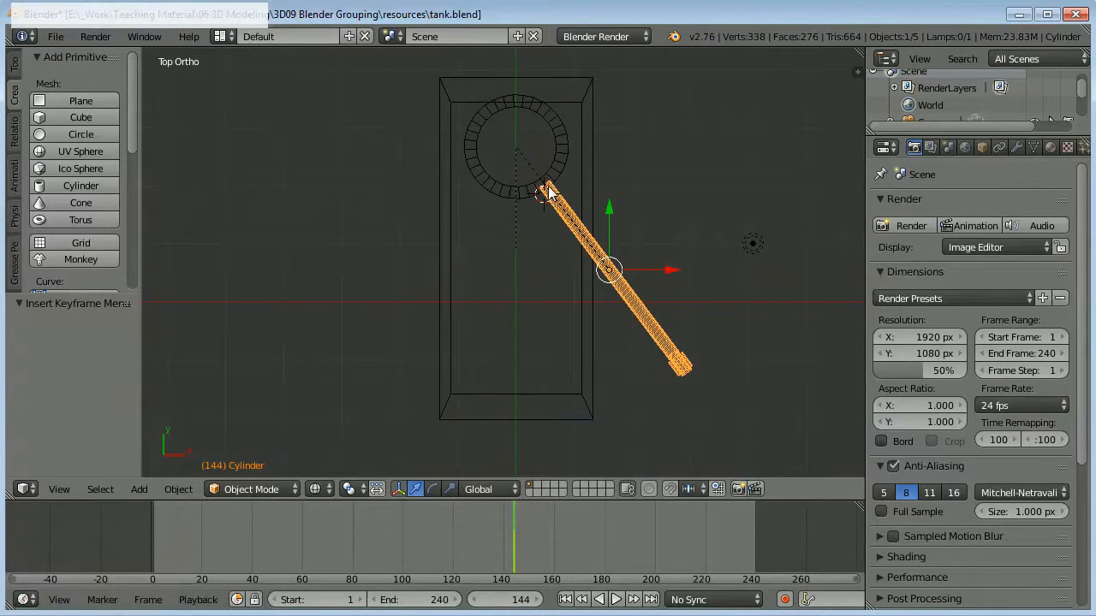
click(547, 190)
key(KP_1)
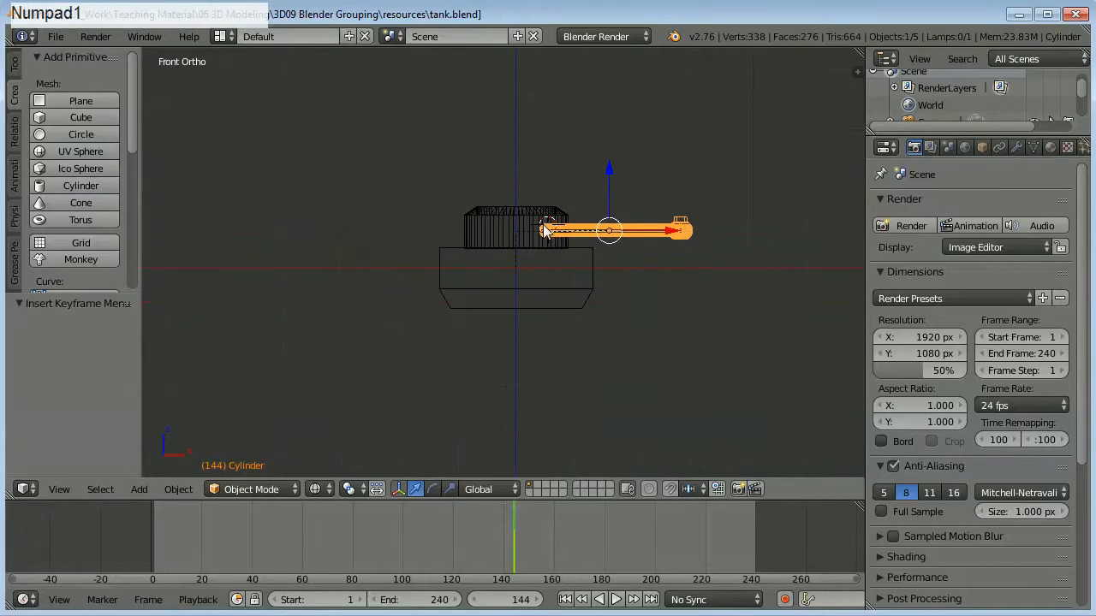
click(548, 233)
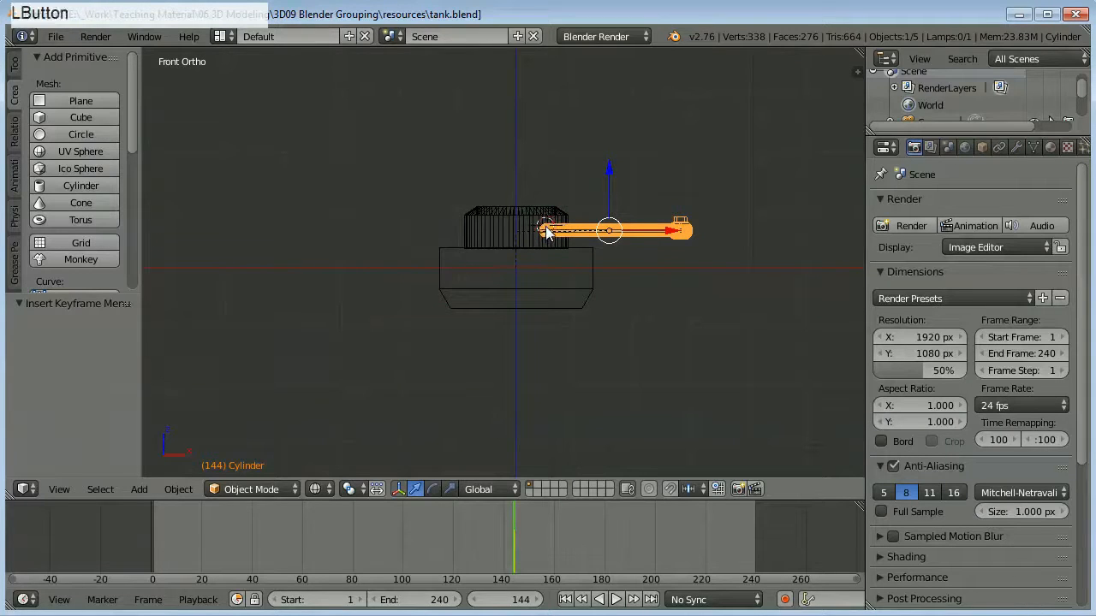
click(546, 230)
key(KP_7)
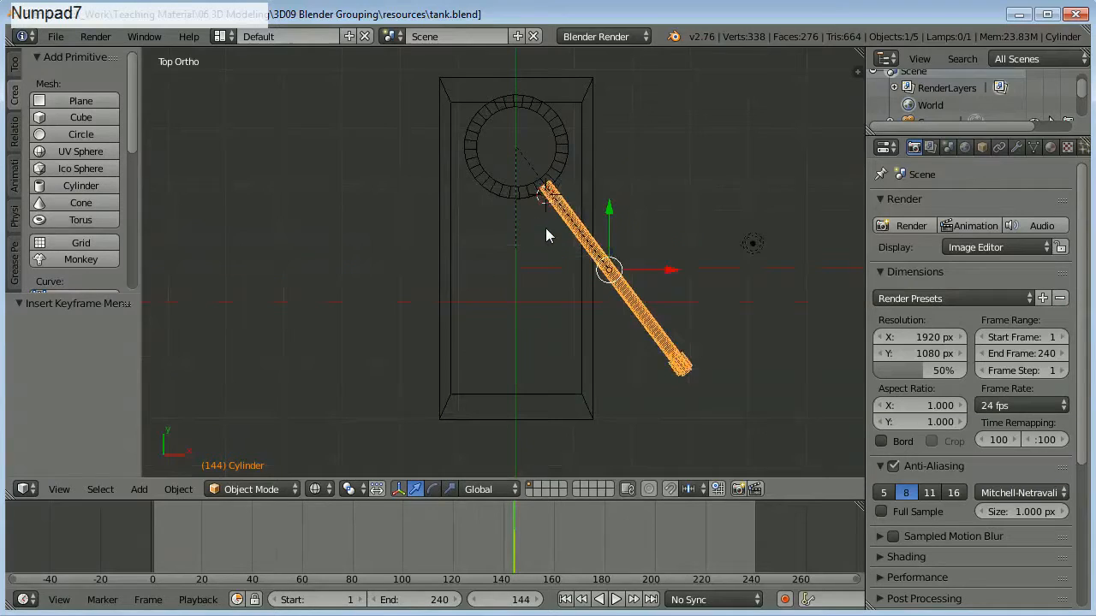
click(544, 186)
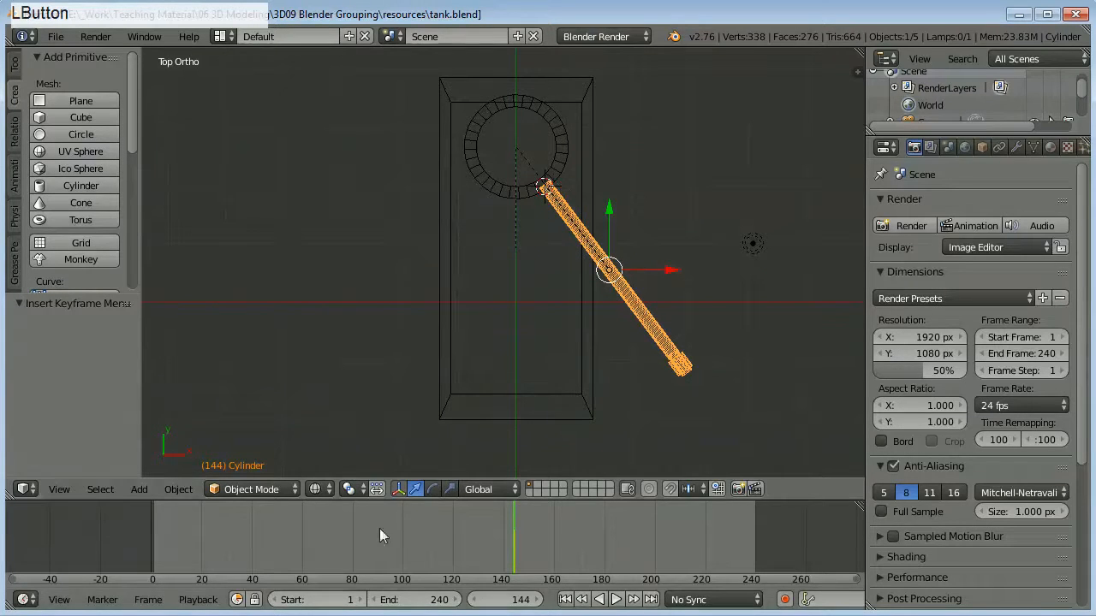
- Display the 3D cursor's location values and check its alignment with the barrel's turret end from front, right and top views
click(857, 71)
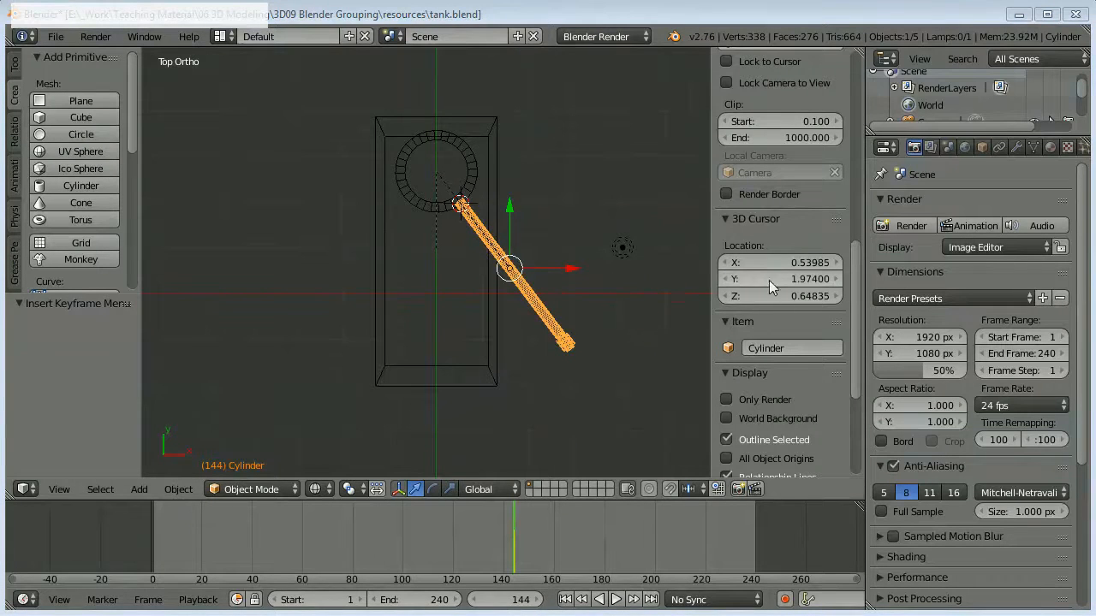
mouse_move(855, 301)
mouse_down()
mouse_move(852, 94)
mouse_move(849, 266)
mouse_move(801, 282)
mouse_up()
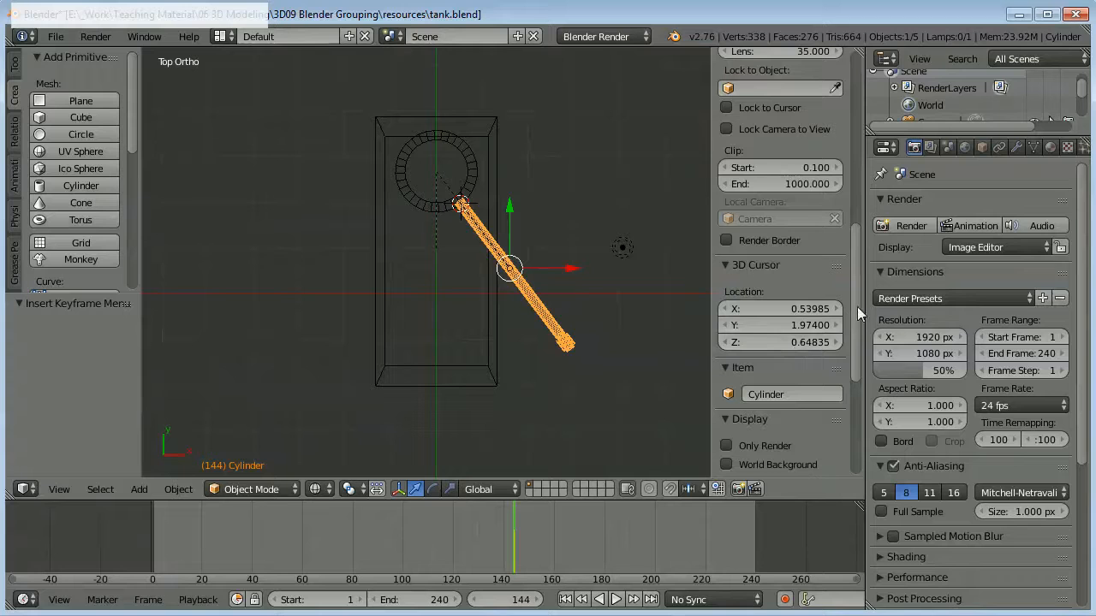
mouse_move(853, 307)
mouse_down()
mouse_move(853, 142)
mouse_move(845, 295)
mouse_up()
scroll(813, 282, down, 4)
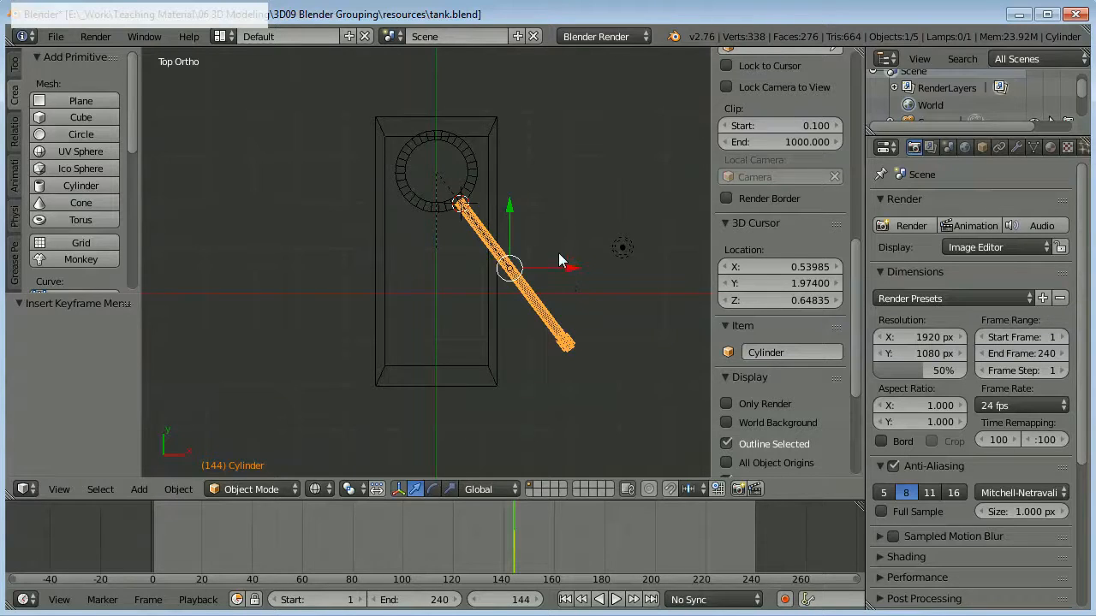
key(KP_1)
key(KP_7)
key(KP_2)
key(KP_3)
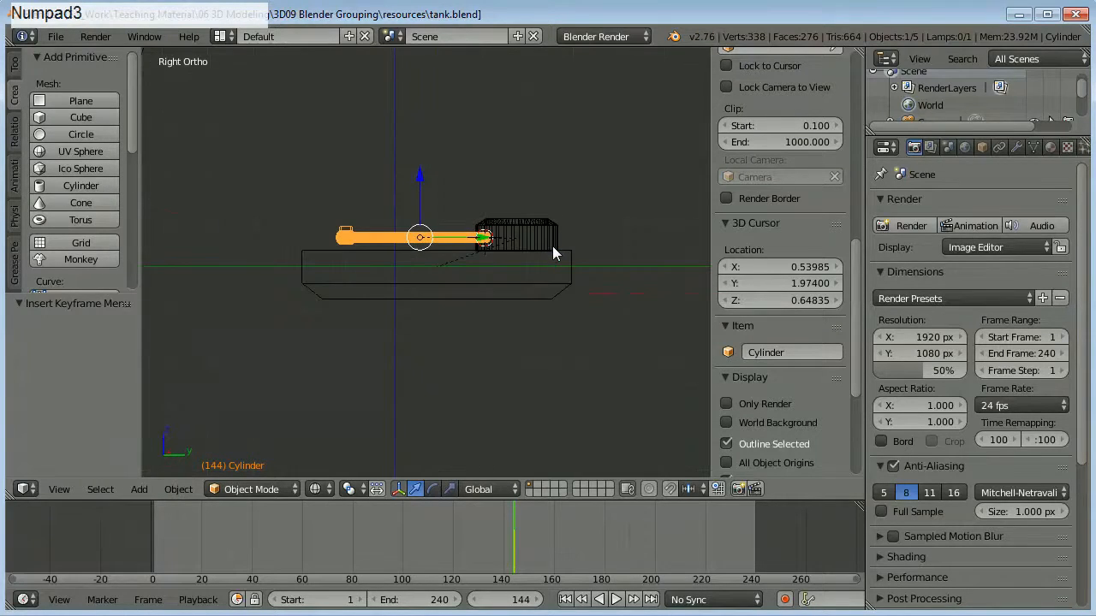
key(KP_7)
key(KP_1)
key(KP_7)
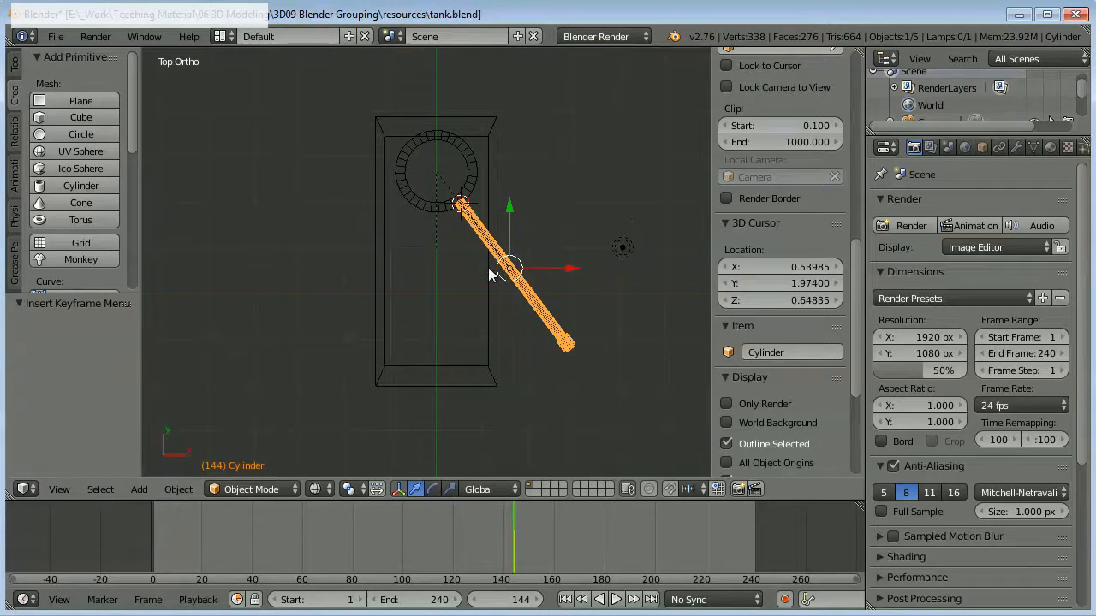
key(Tab)
key(Tab)
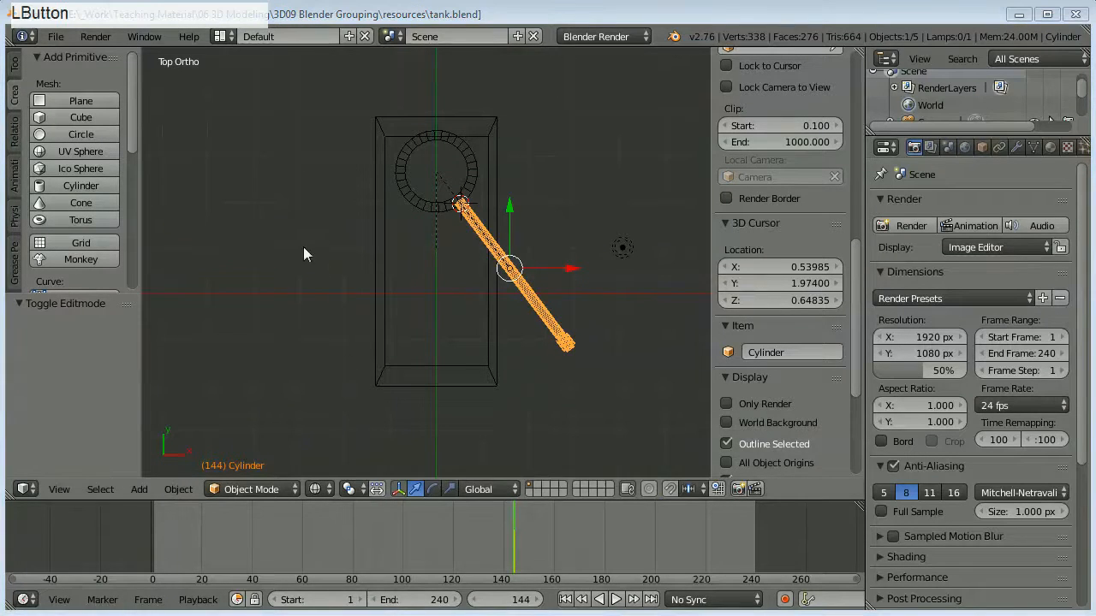
- Set the gun barrel's origin to the 3D cursor at its turret end
click(17, 67)
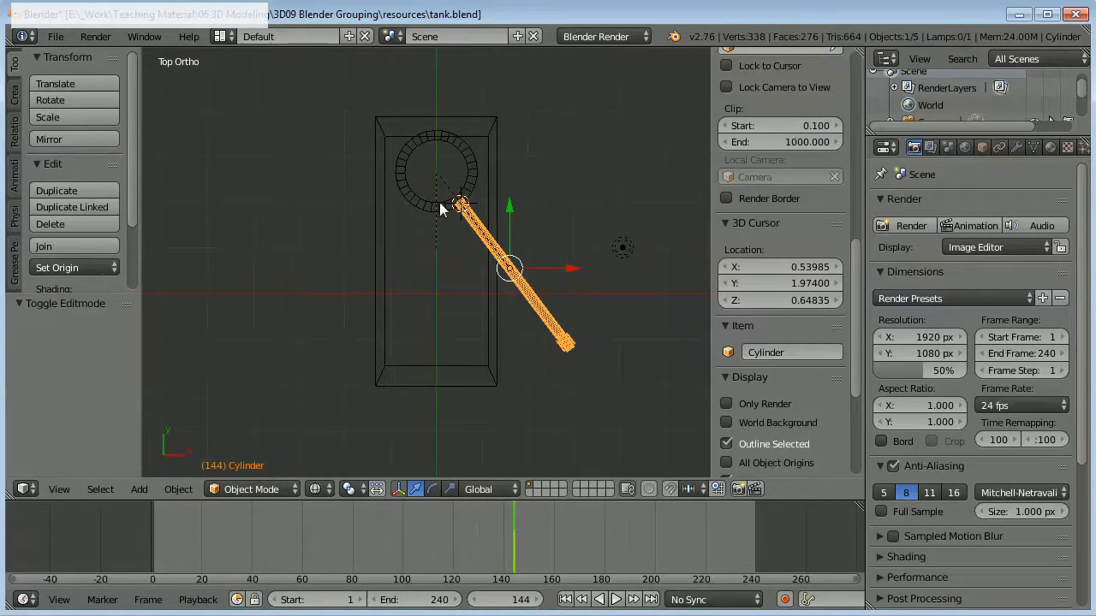
click(82, 267)
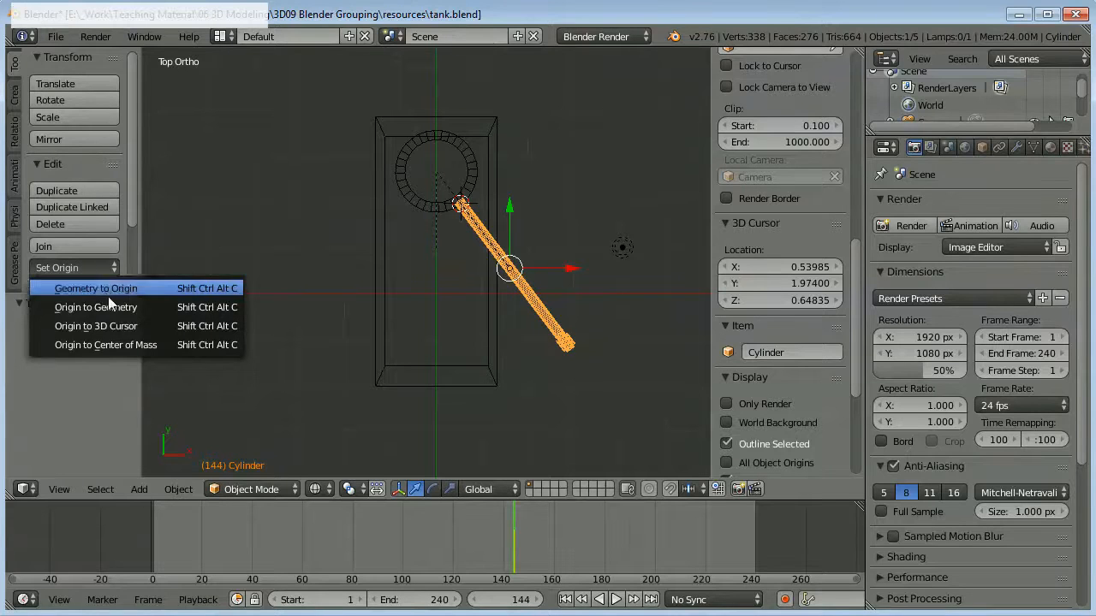
click(119, 328)
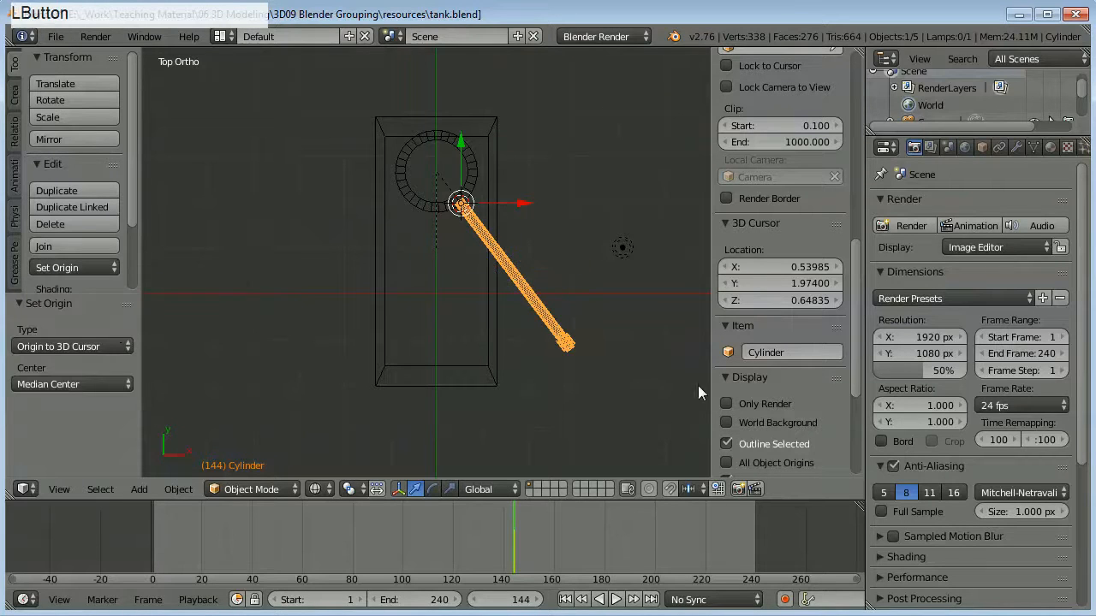
- Return to solid shading in the camera's perspective view and set the transform orientation to Local
middle_drag(561, 325, 455, 251)
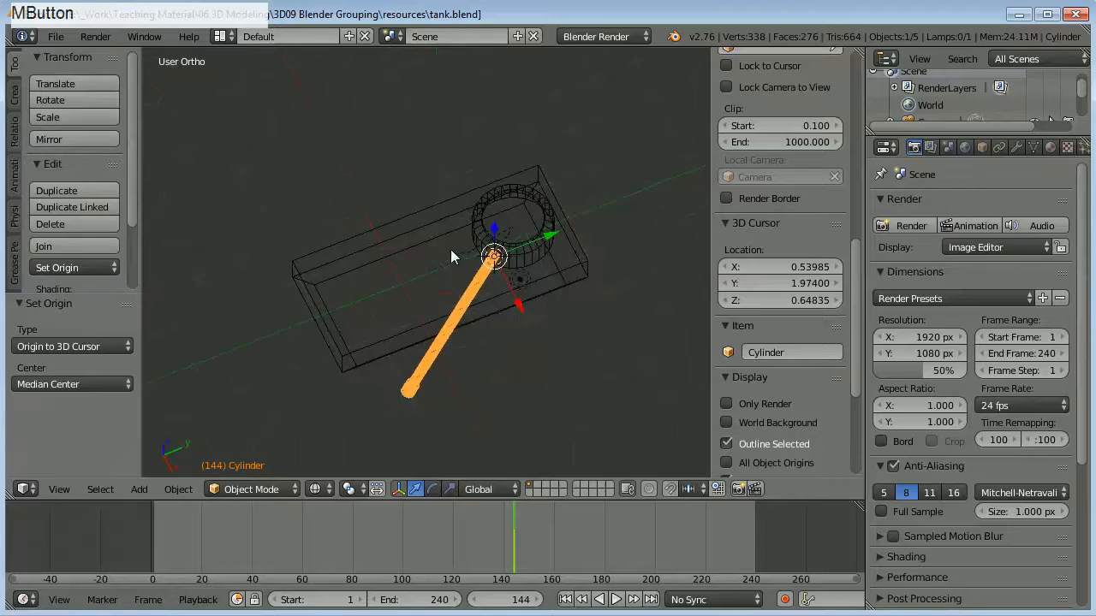
key(KP_5)
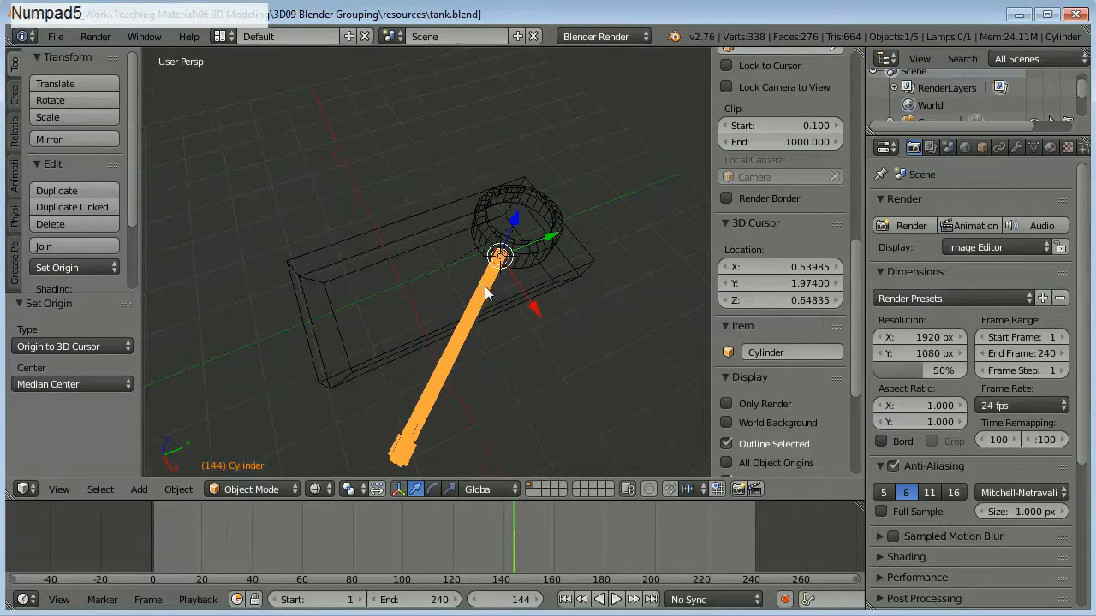
key(z)
middle_drag(505, 296, 526, 281)
key(KP_0)
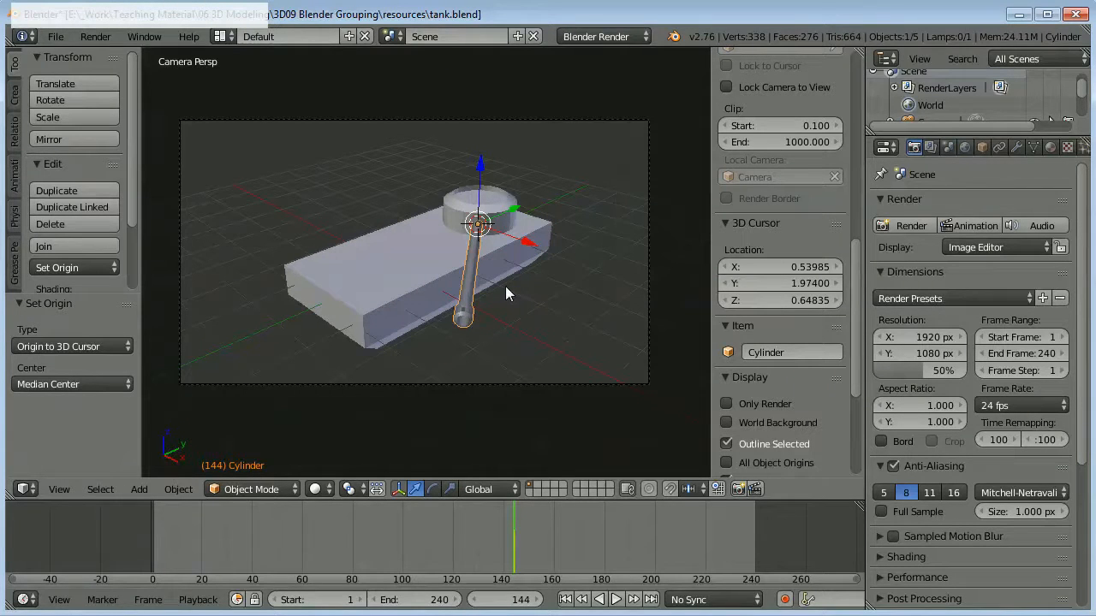
click(493, 487)
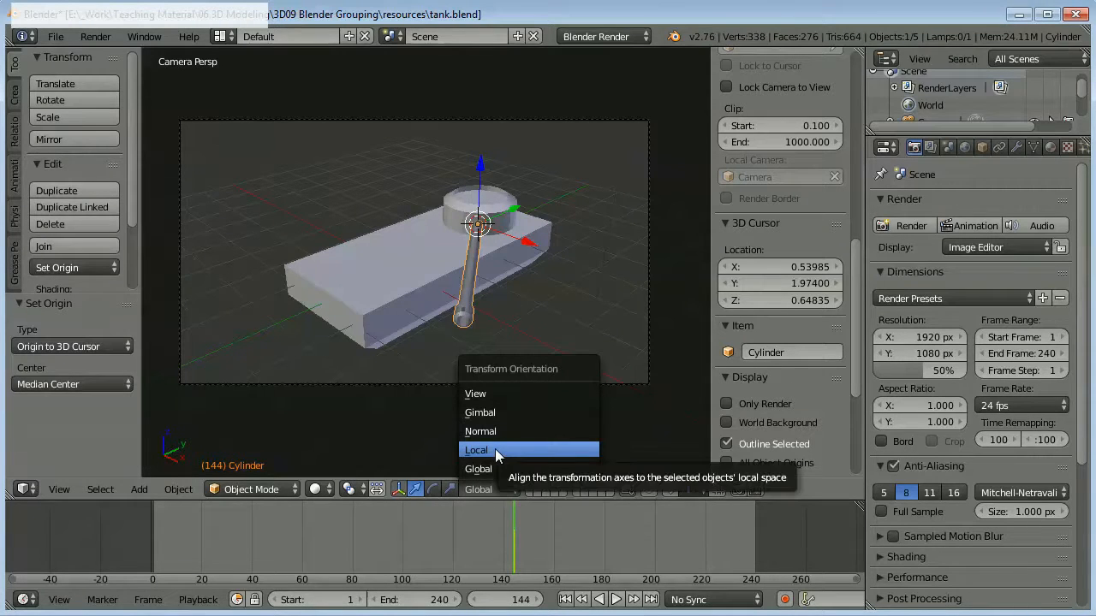
click(495, 449)
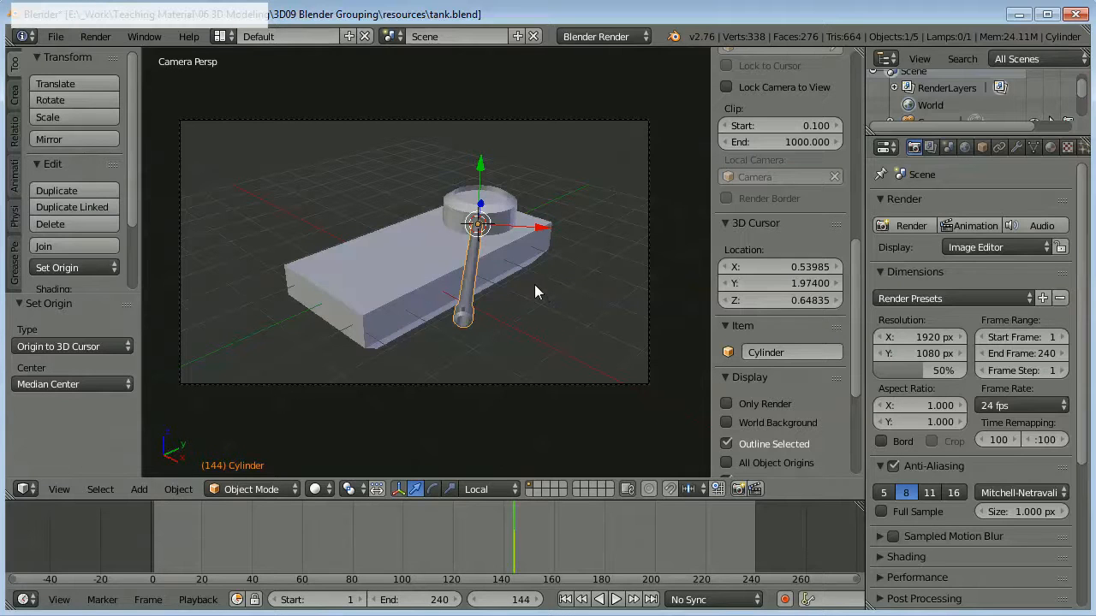
- Try rotating the gun barrel by about -27.7° around the global X axis
key(r)
key(x)
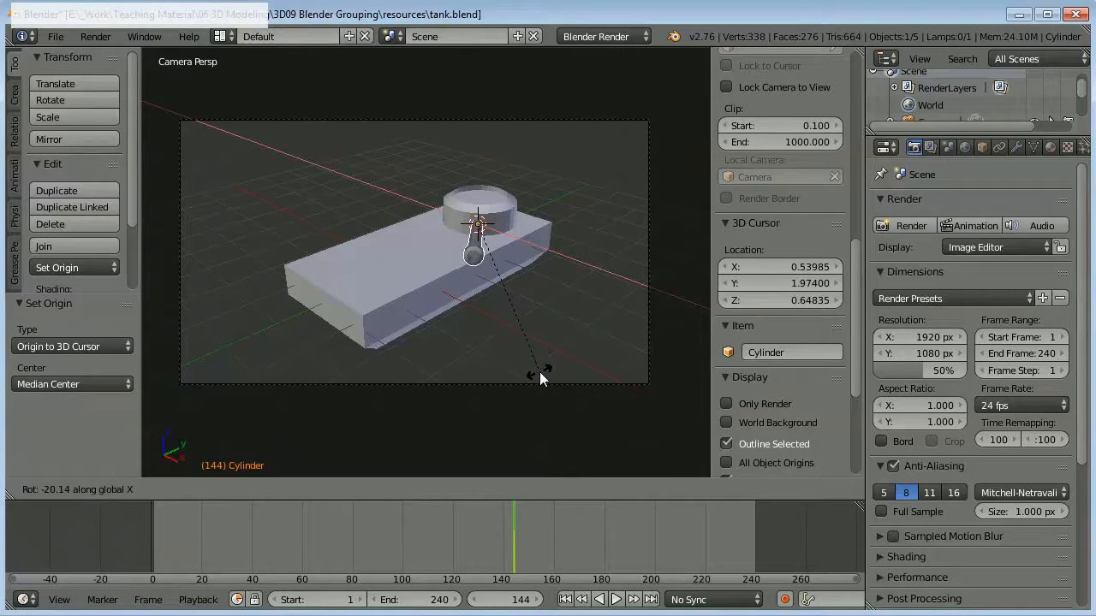
click(538, 448)
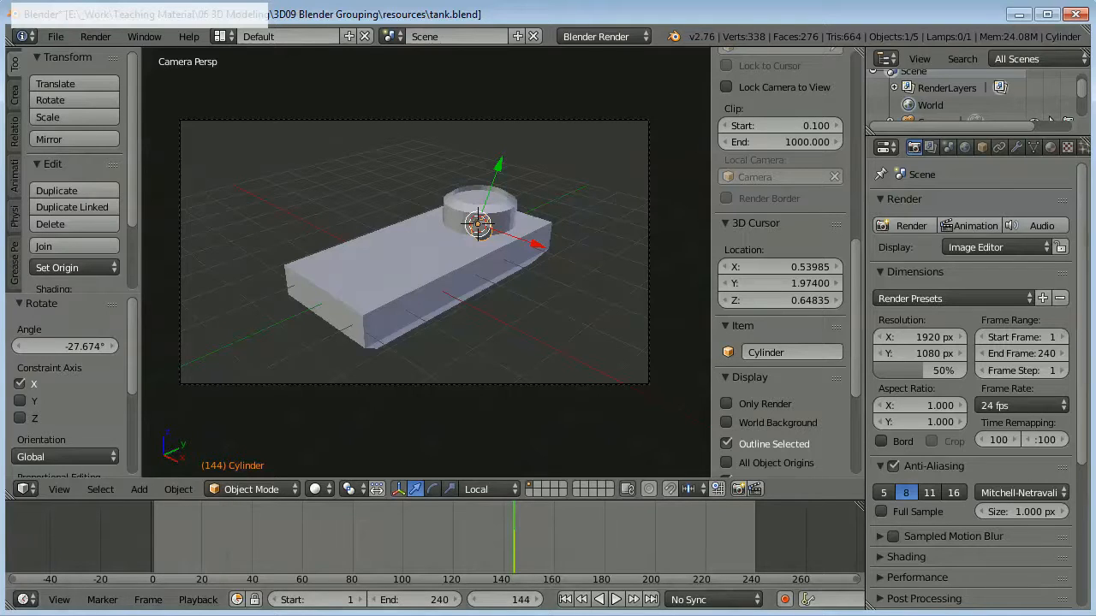
- Switch to Calculator and divide 144 by 2, multiplying the result by 3 to work out the next key frame number
click(514, 615)
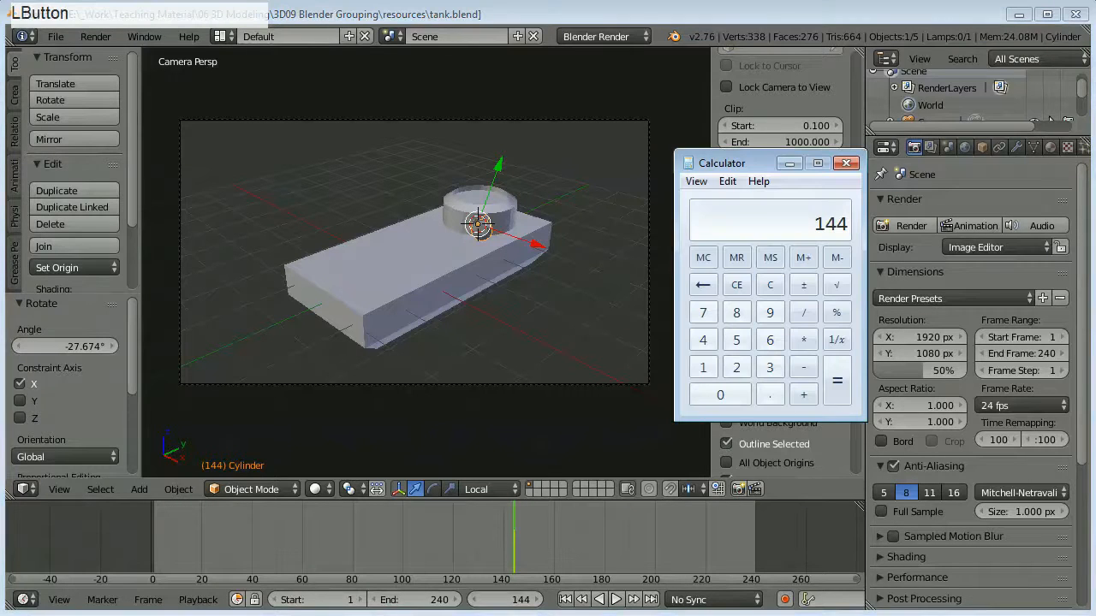
key(KP_Divide)
text(2)
key(KP_Enter)
key(KP_Multiply)
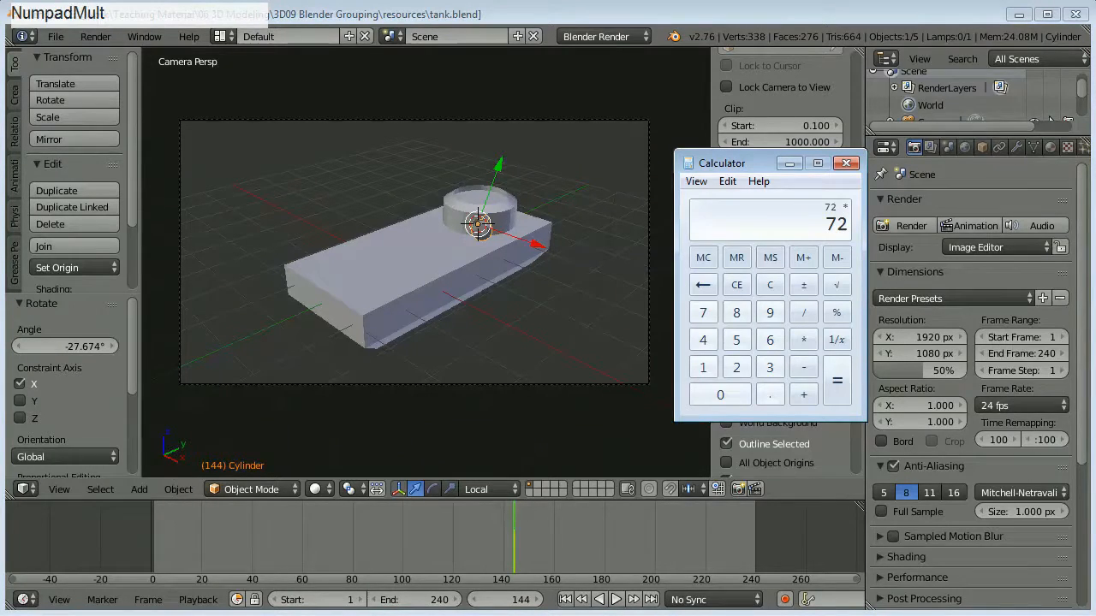
text(3)
key(KP_Enter)
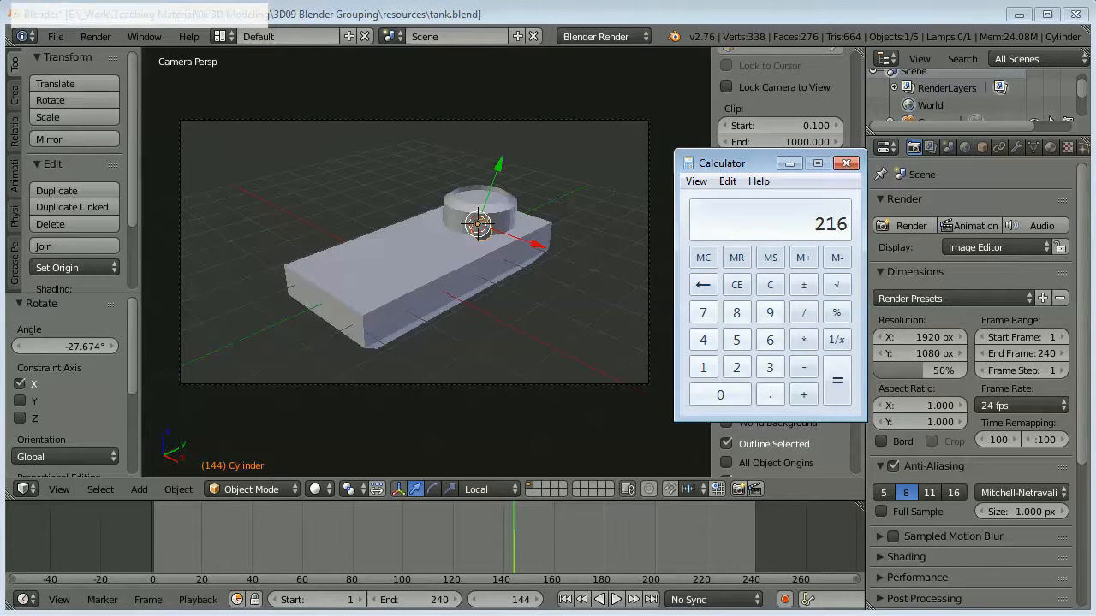
- Try moving the displaced gun barrel along its local Z axis back to the turret at frame 144
click(604, 537)
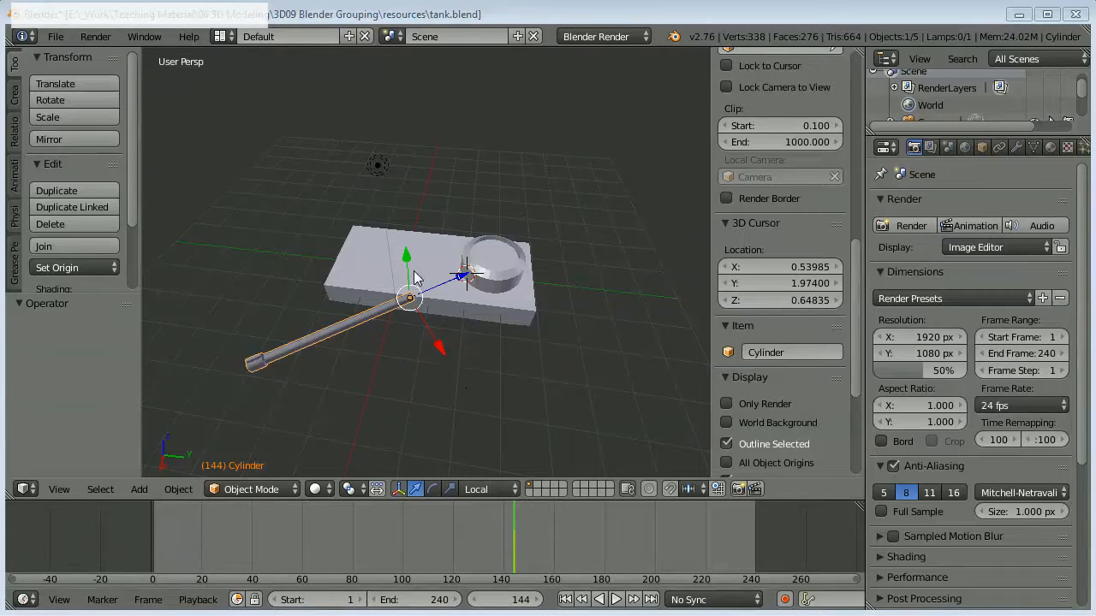
middle_drag(466, 370, 444, 356)
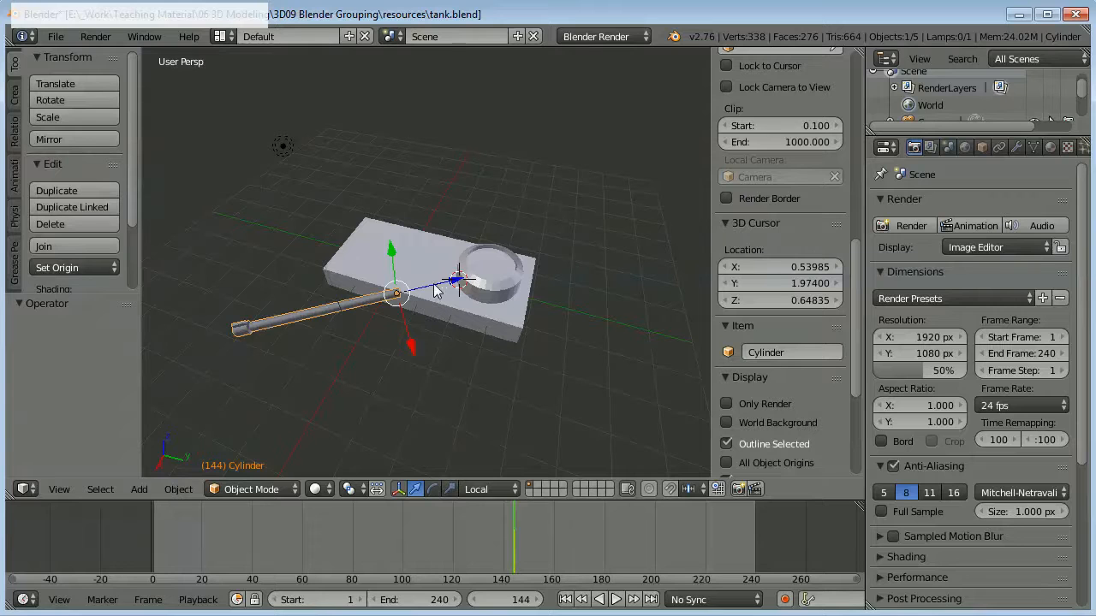
drag(442, 288, 502, 283)
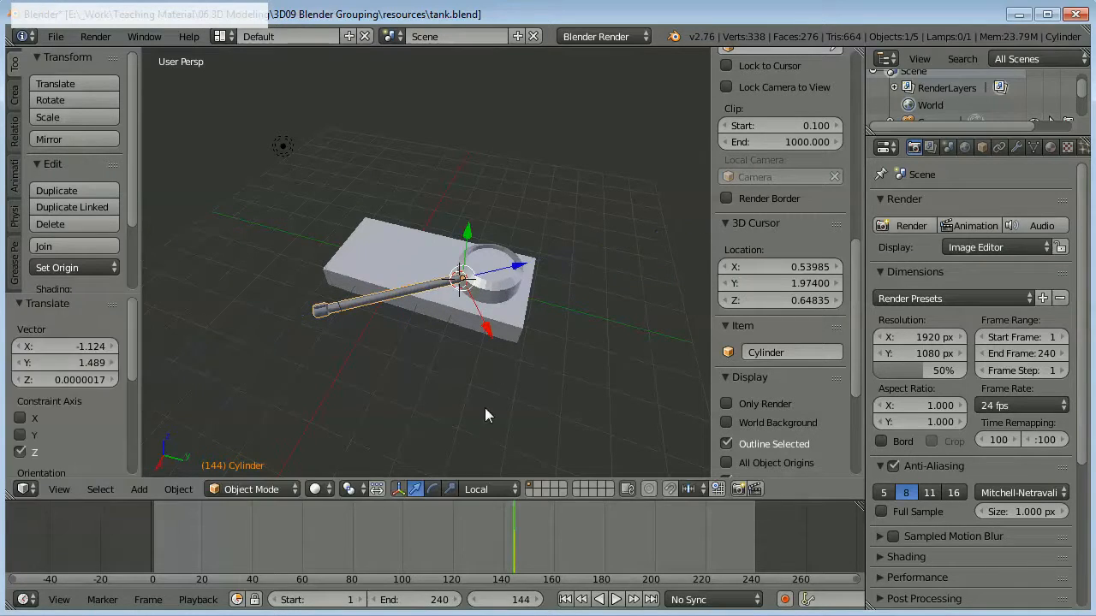
- Play the animation from frame 1 to check the barrel's motion, stop it after the turret rotation and return to frame 144
click(568, 599)
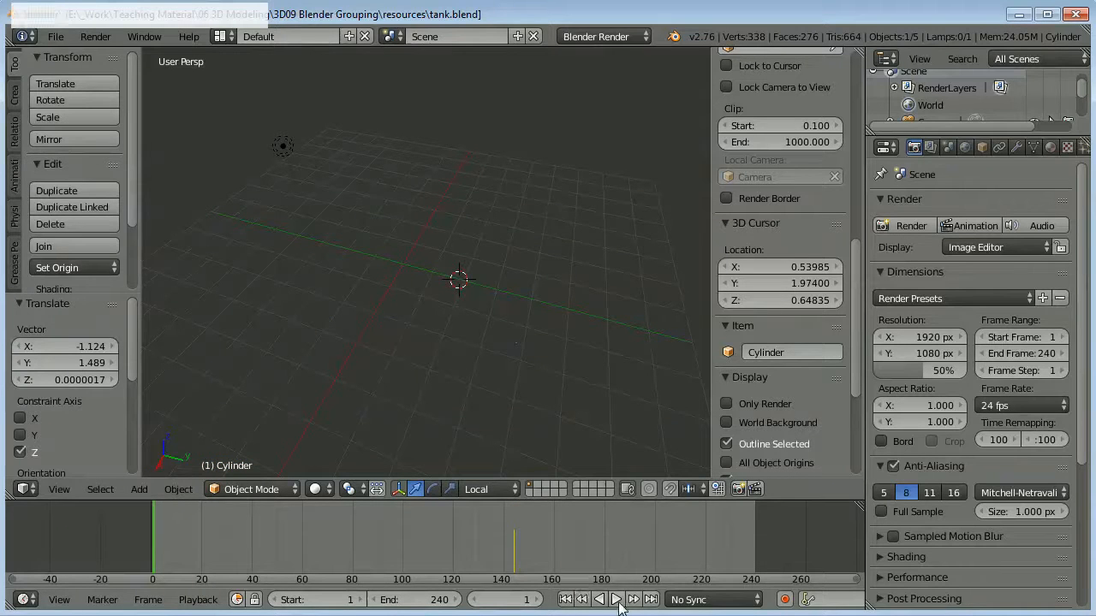
click(617, 599)
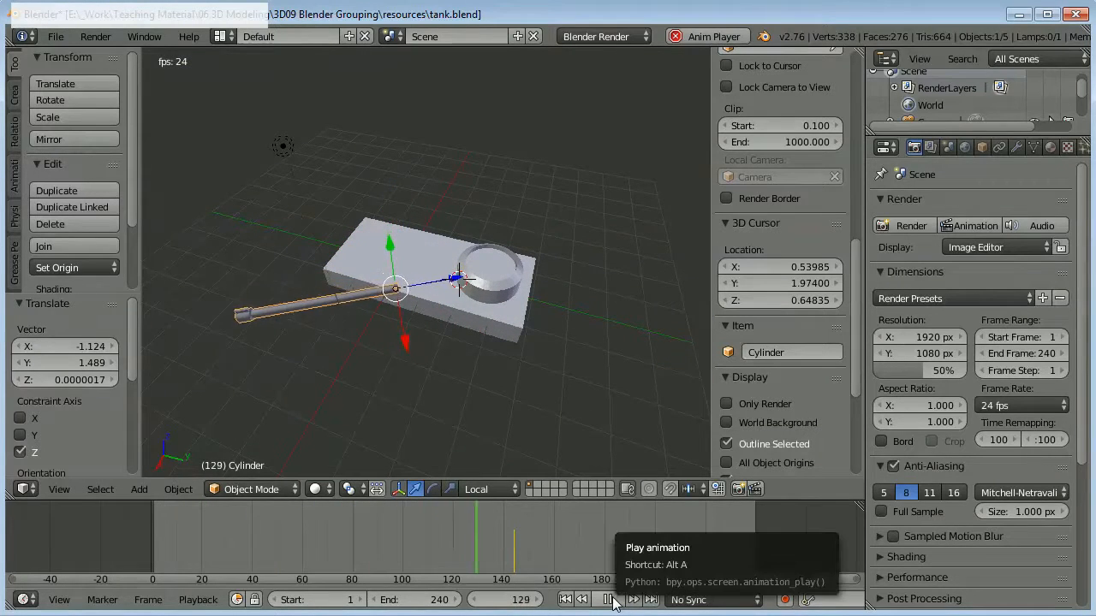
click(612, 600)
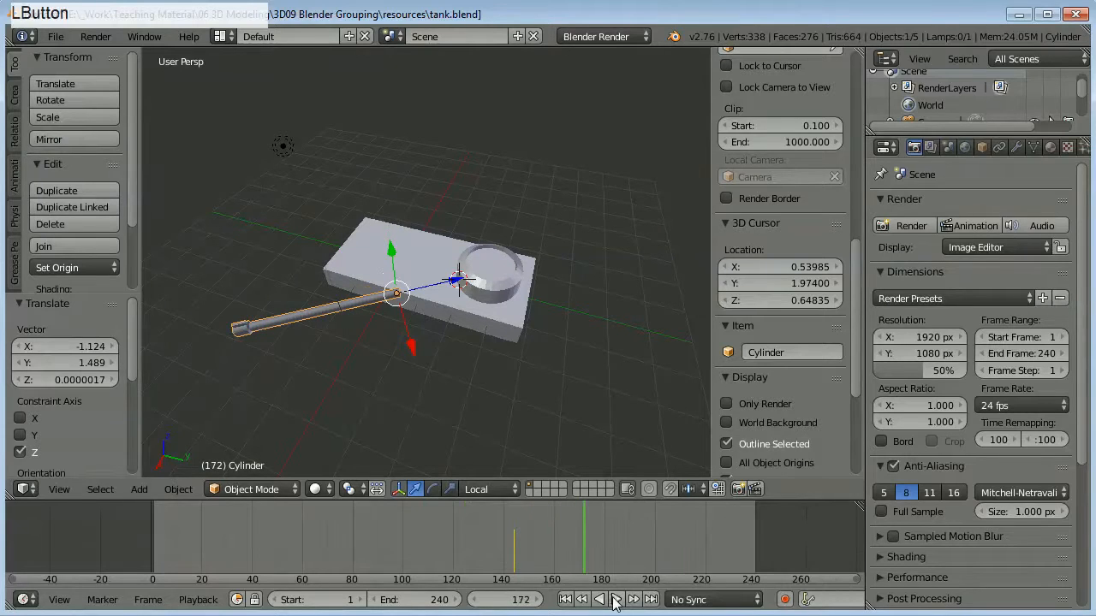
click(513, 557)
click(514, 552)
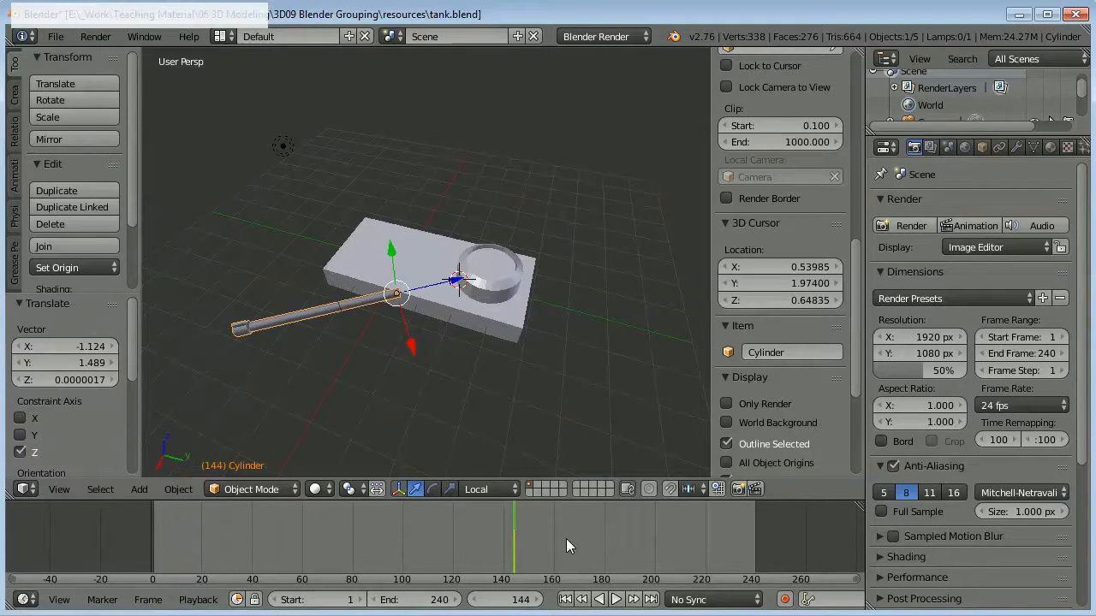
- Delete the gun barrel's keyframe at frame 144 and slide the barrel along its local Z axis to meet the turret
key(alt+i)
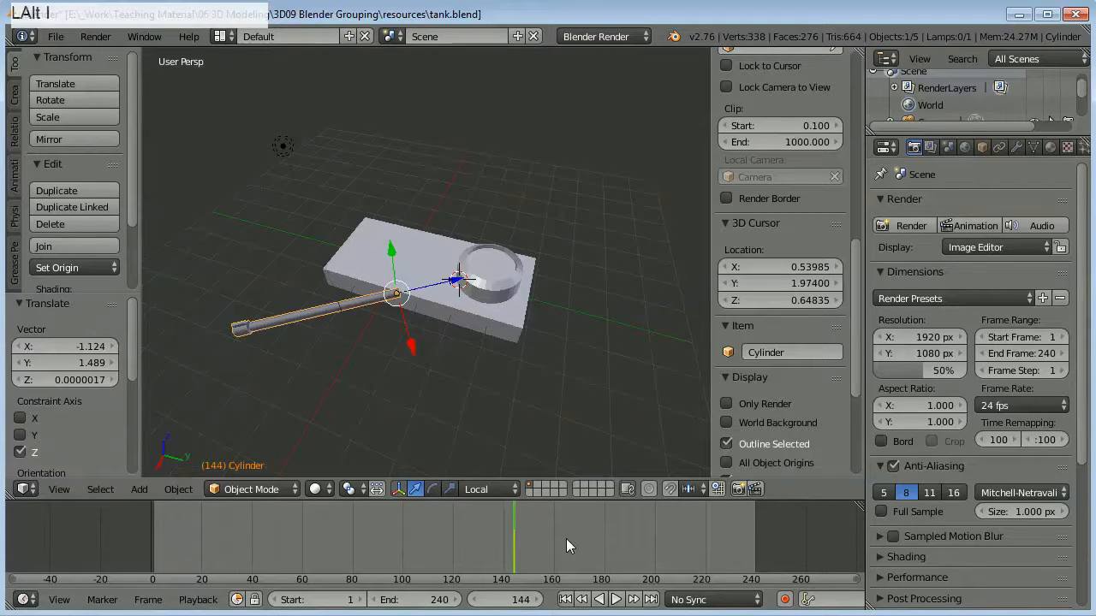
key(alt+i)
click(559, 404)
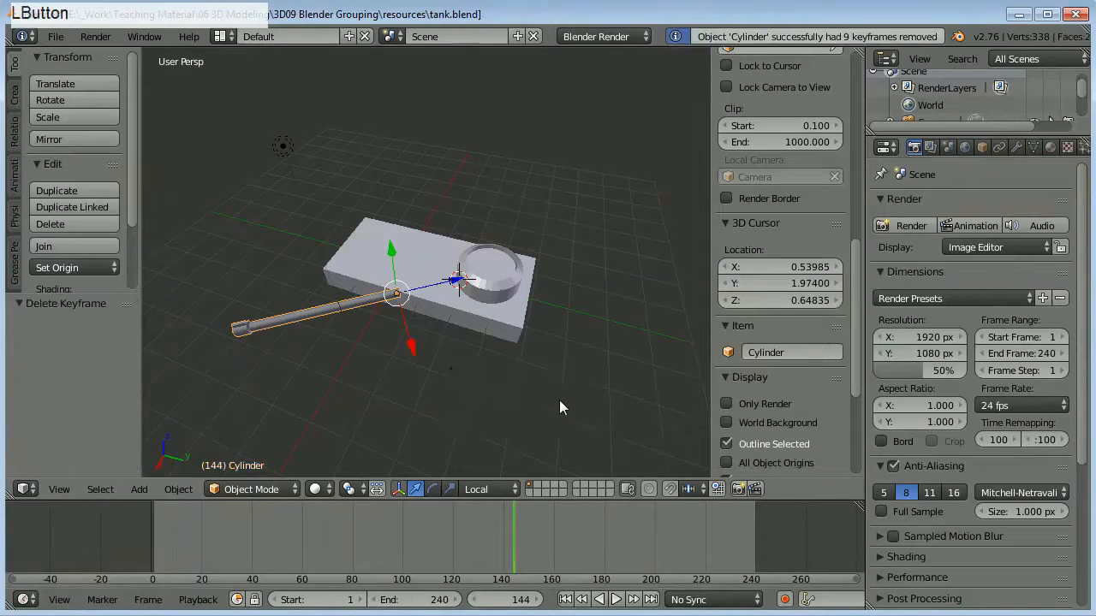
drag(448, 285, 509, 279)
click(462, 386)
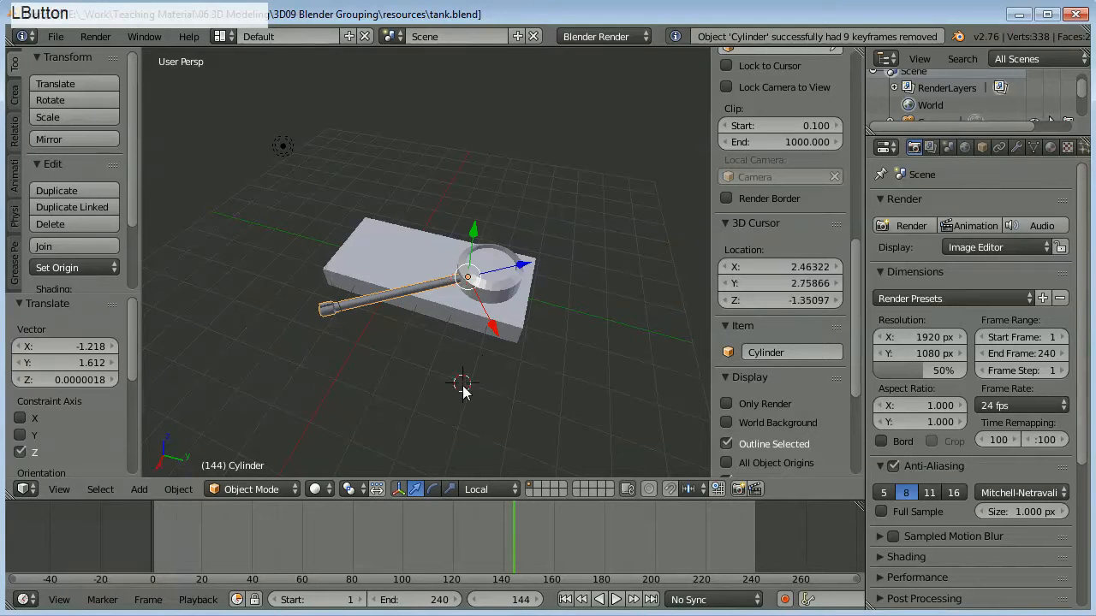
- Play the animation from frame 1 in camera view, check the barrel's attachment from another angle and stop playback
click(565, 599)
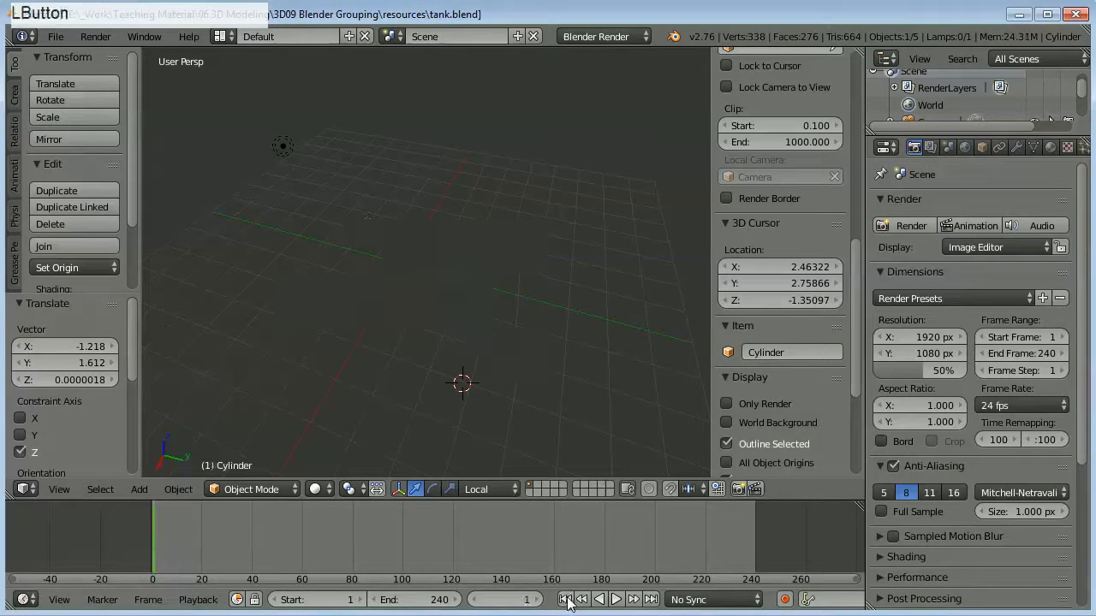
key(KP_0)
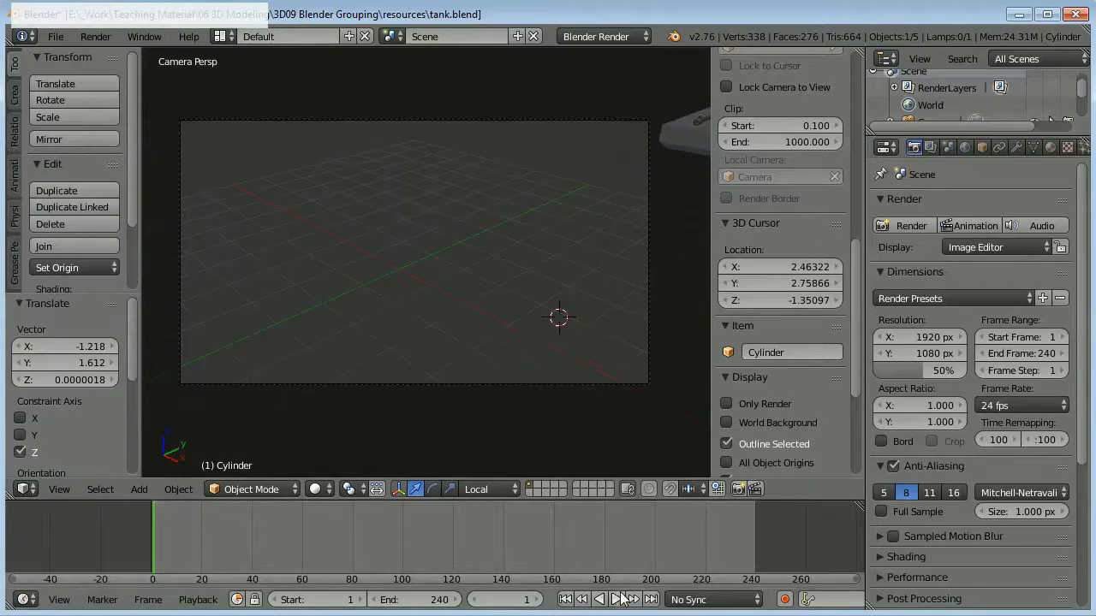
click(620, 599)
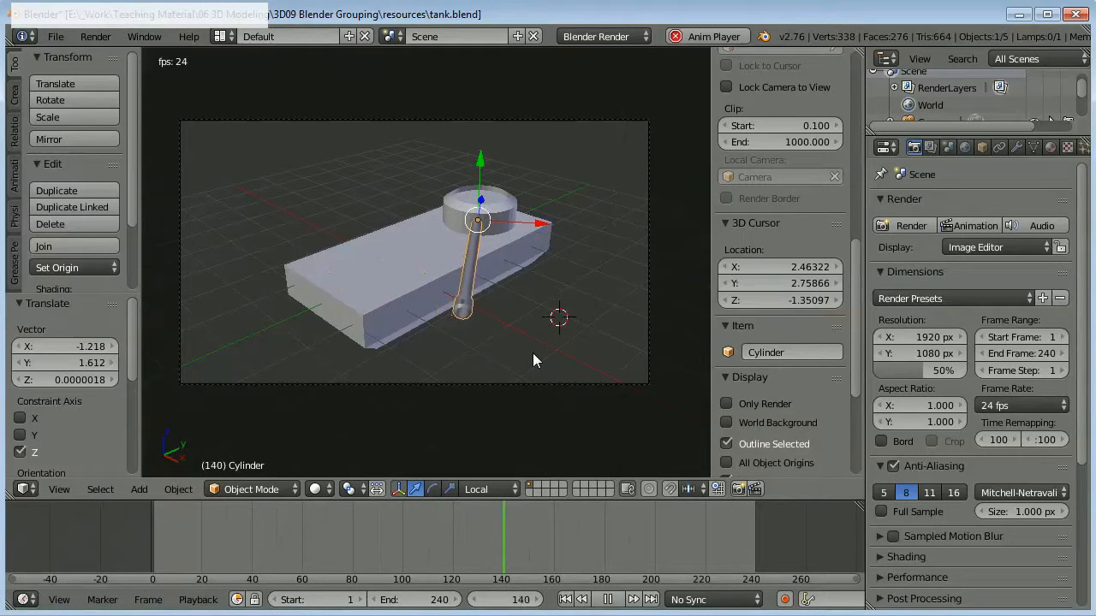
middle_drag(533, 355, 501, 391)
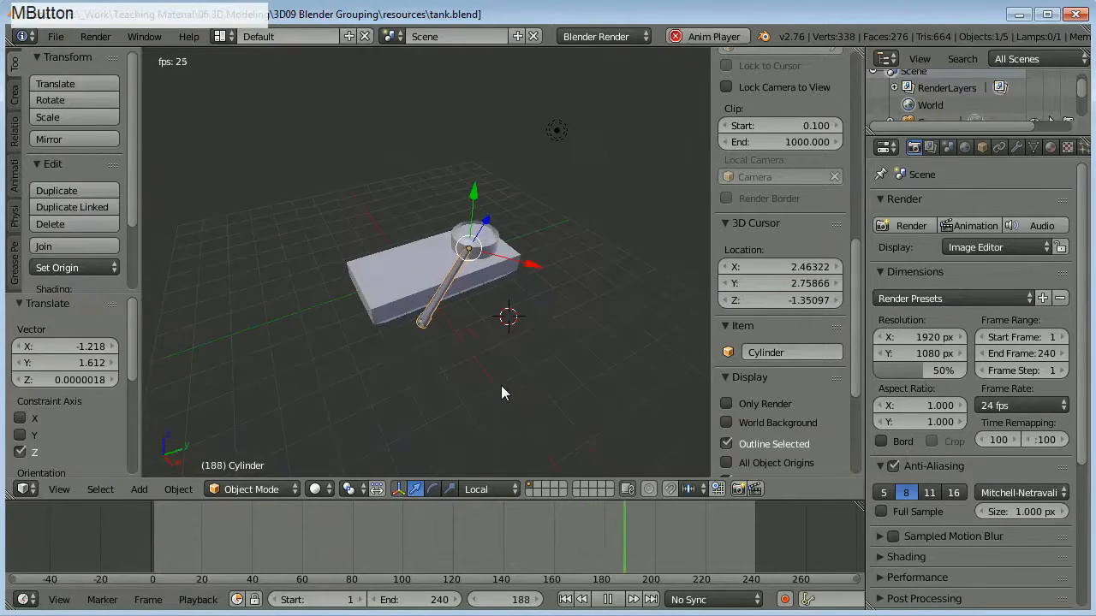
click(607, 599)
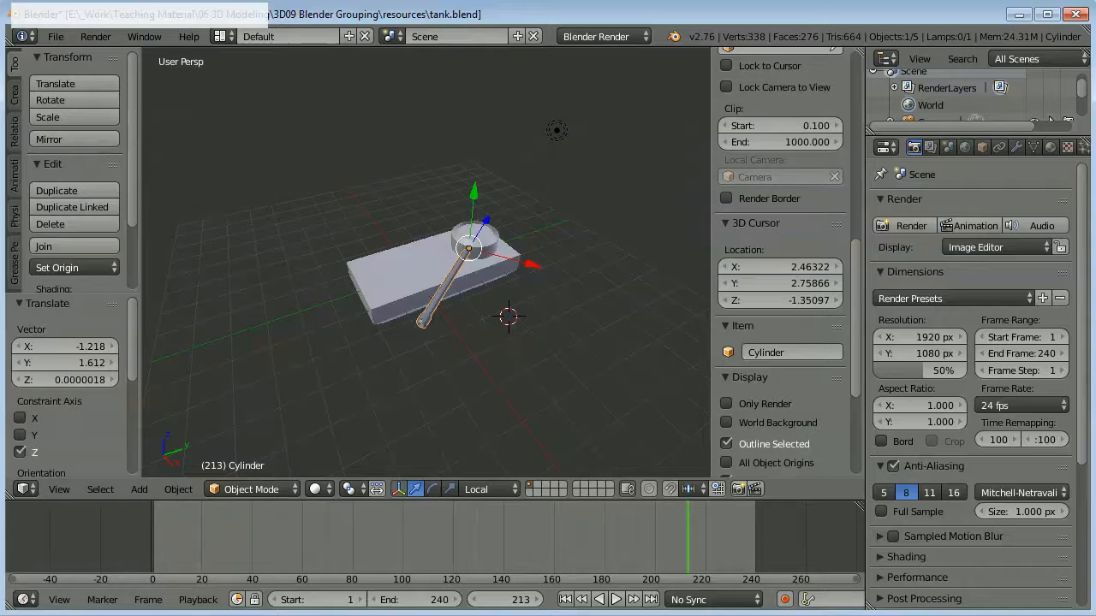
- Switch to Calculator and divide 216 by 3, multiplying the result by 2 to work out the barrel's starting key frame
click(257, 614)
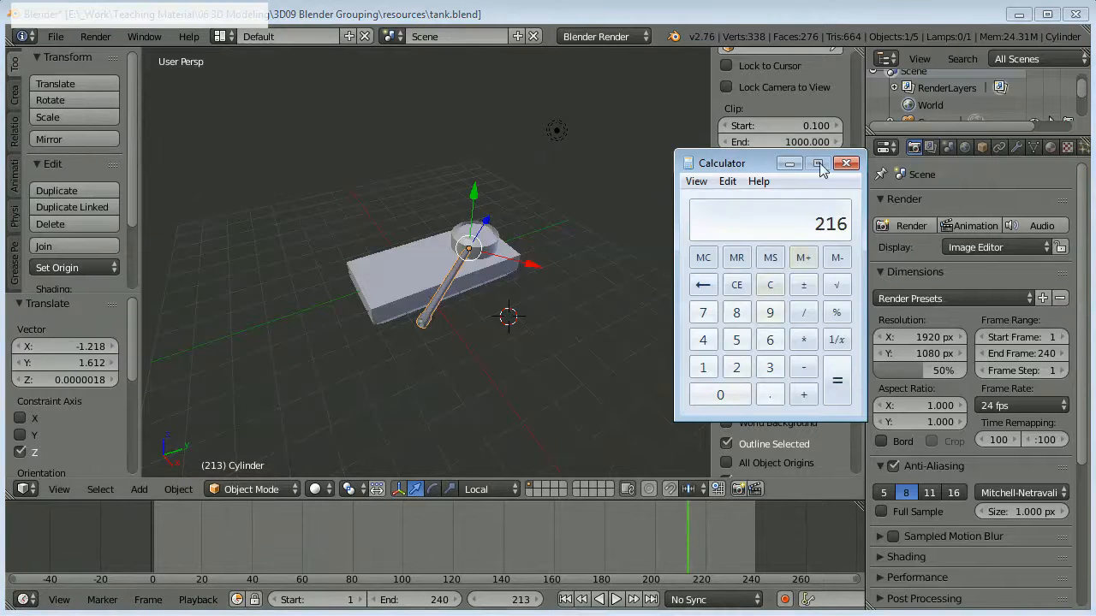
drag(758, 172, 827, 163)
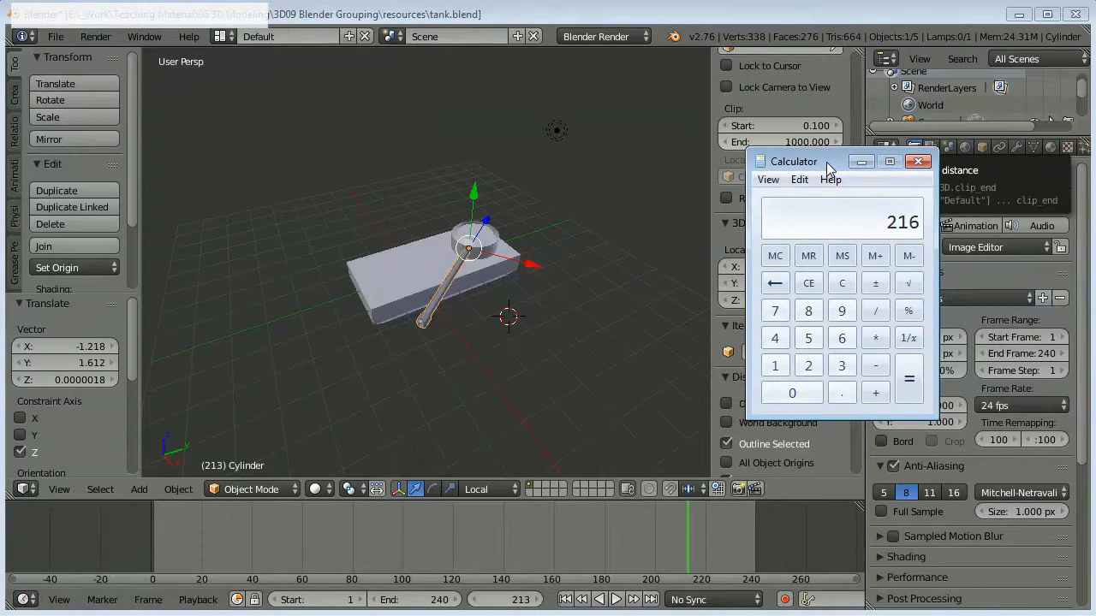
key(KP_Divide)
key(KP_3)
key(KP_Enter)
key(KP_Multiply)
key(KP_2)
key(KP_Enter)
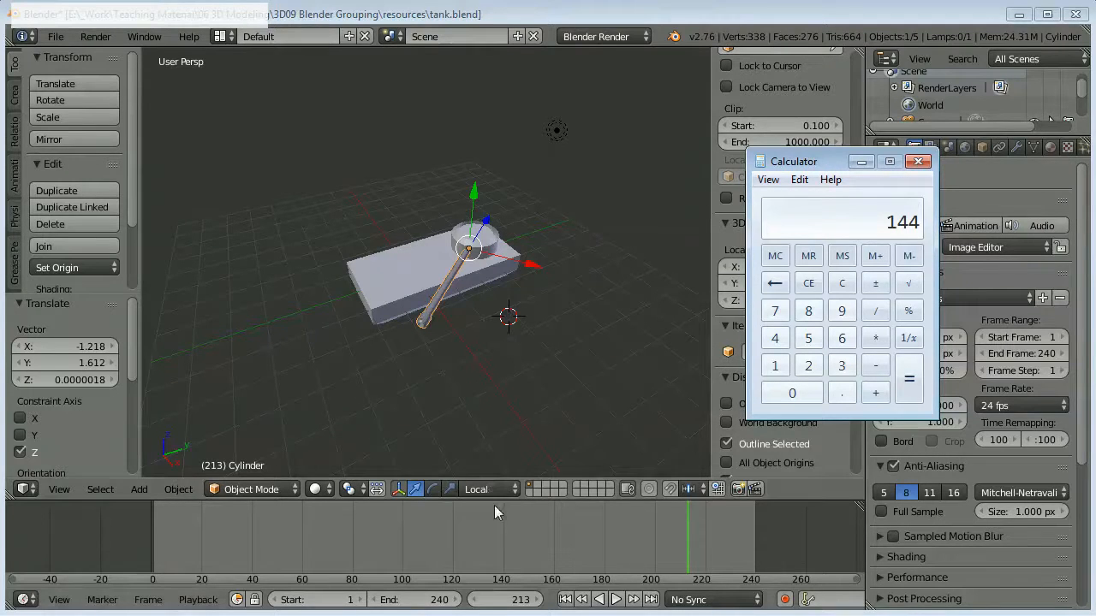
- Insert a LocRotScale keyframe for the gun barrel at frame 144
click(513, 536)
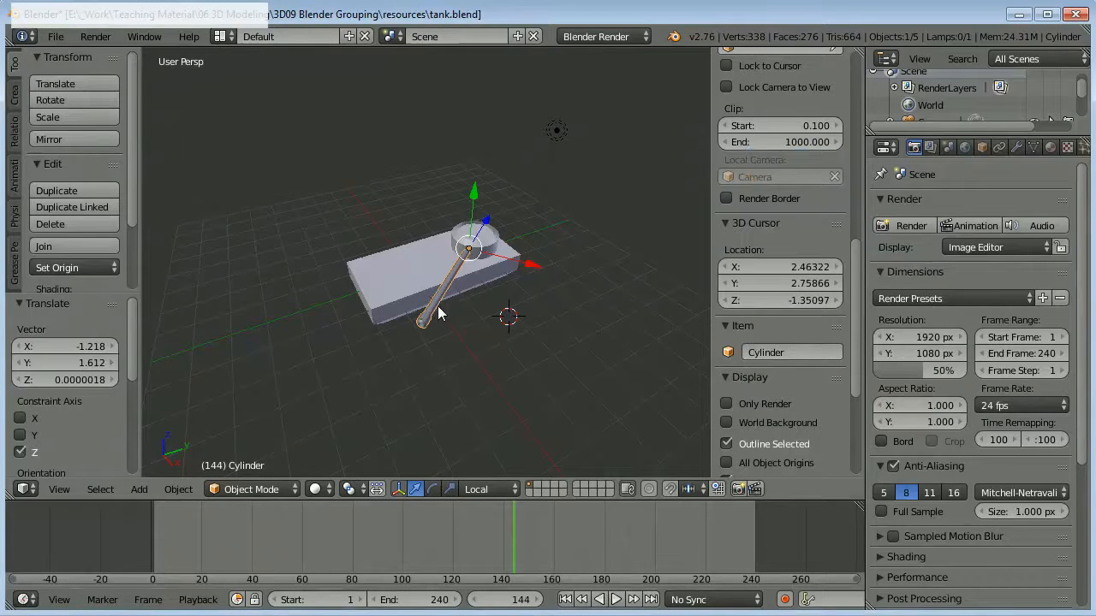
key(i)
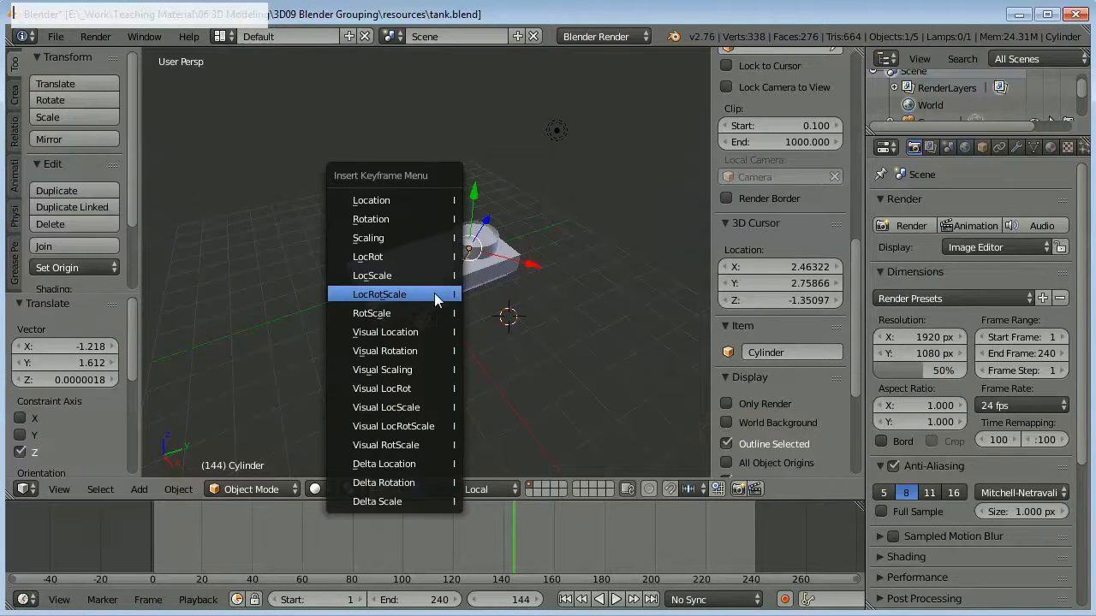
click(436, 293)
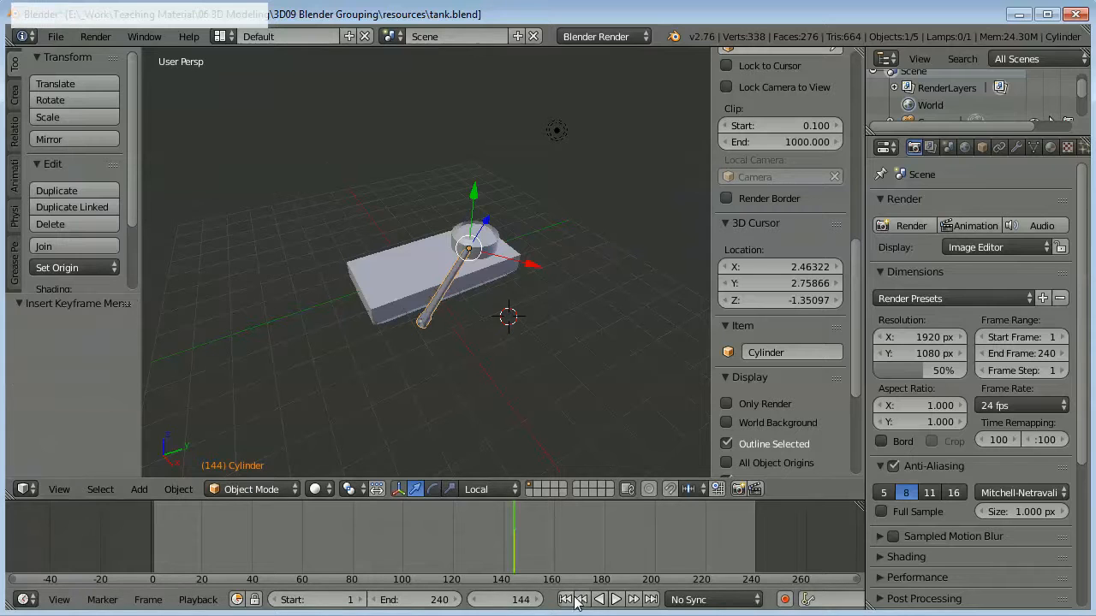
- Play the animation from the start to check the barrel with its frame 144 keyframe, and stop it past that frame
click(575, 599)
click(617, 599)
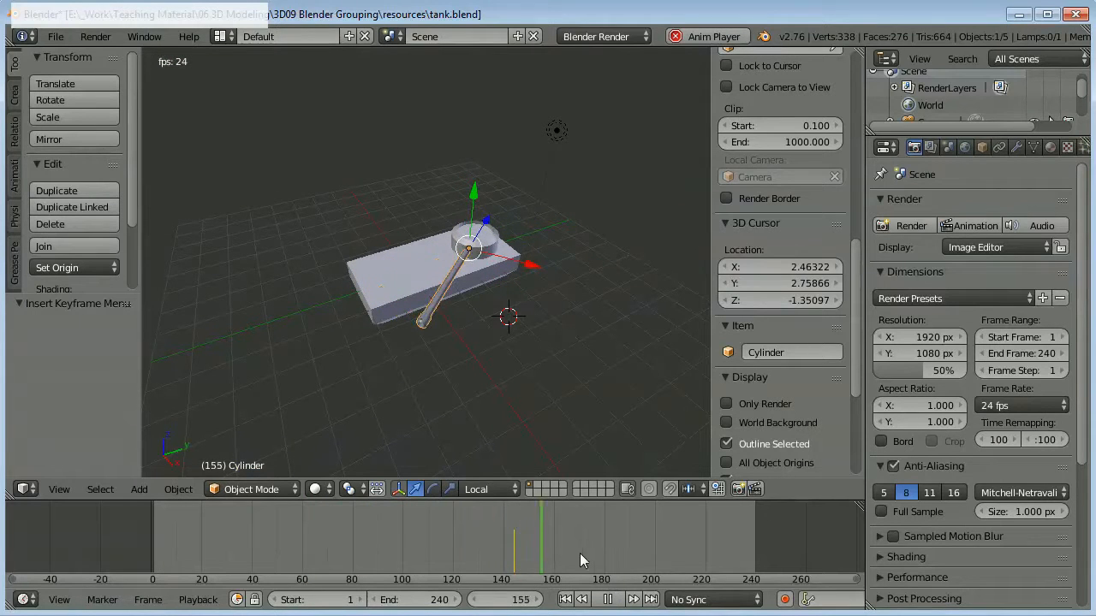
click(607, 599)
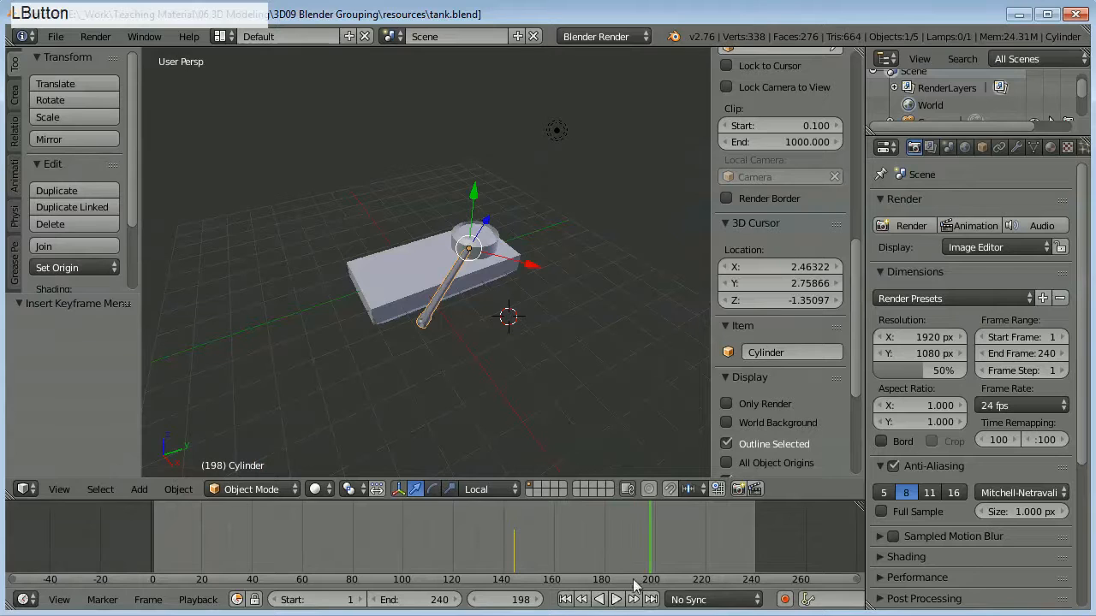
- At frame 216, rotate the gun barrel by about -28.9° around the global X axis and insert a keyframe for it
click(643, 559)
click(685, 549)
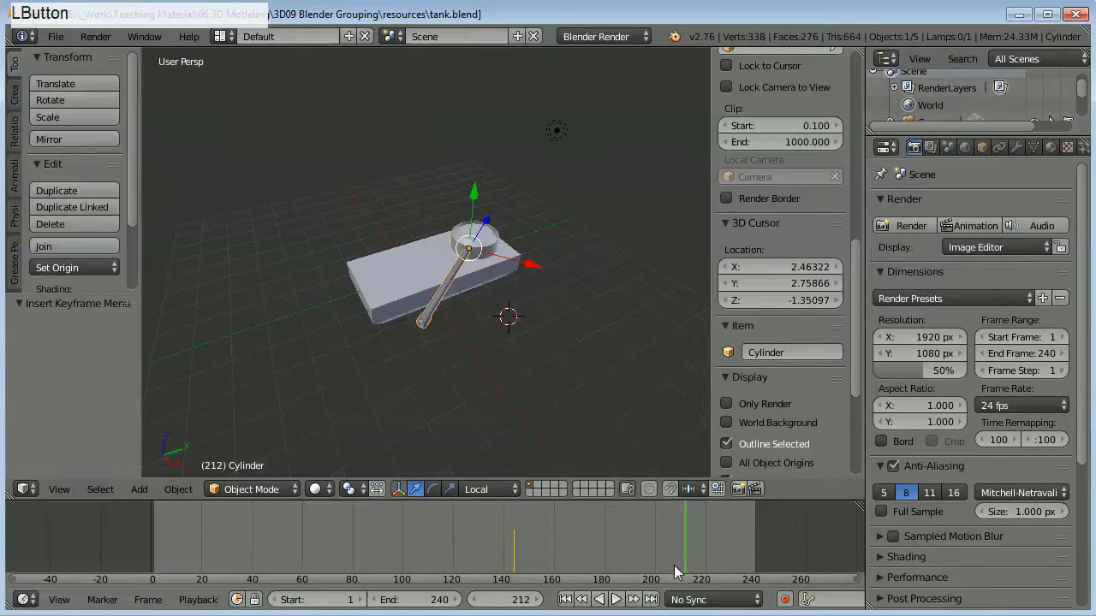
click(538, 599)
click(539, 600)
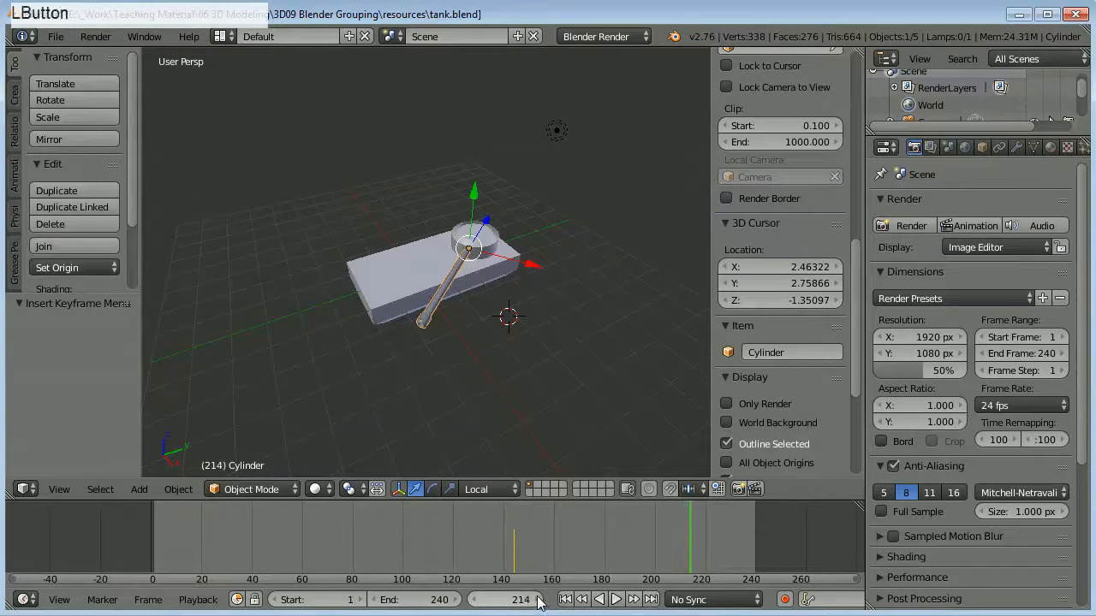
click(539, 599)
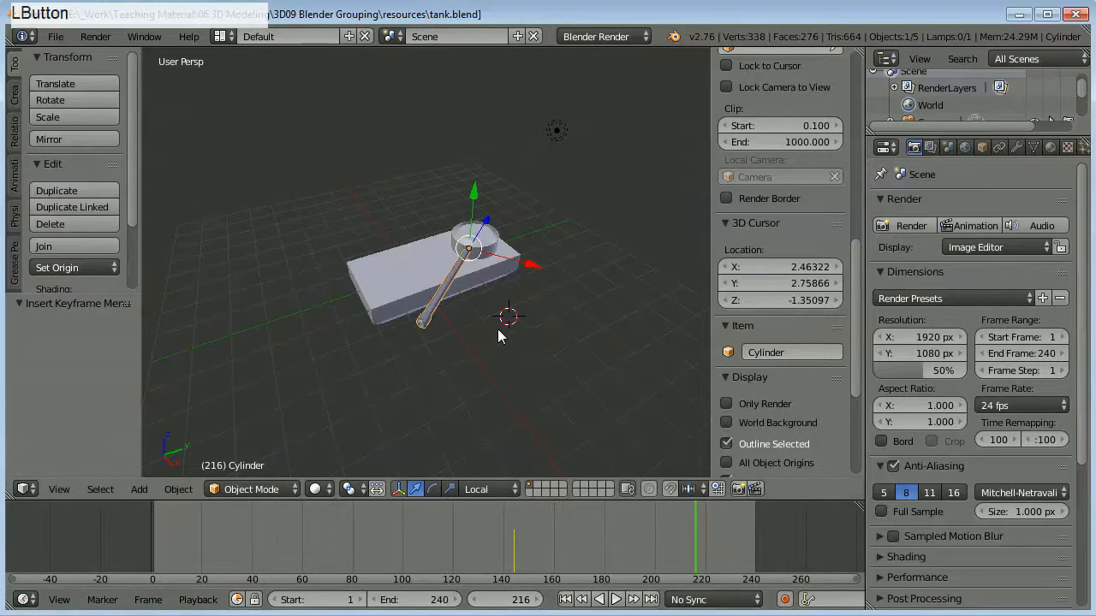
key(KP_0)
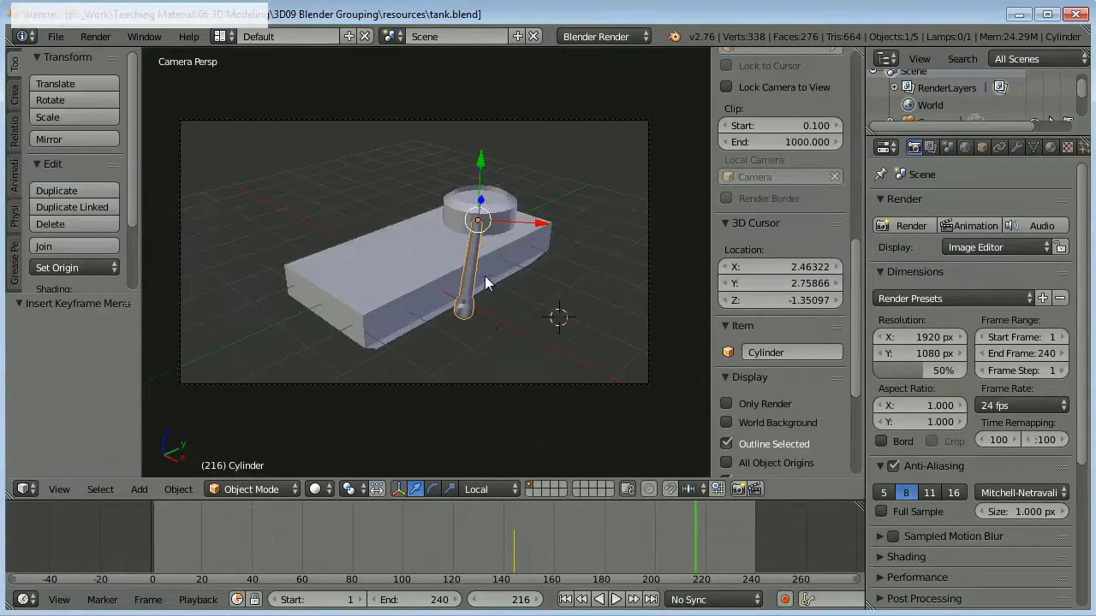
key(r)
key(x)
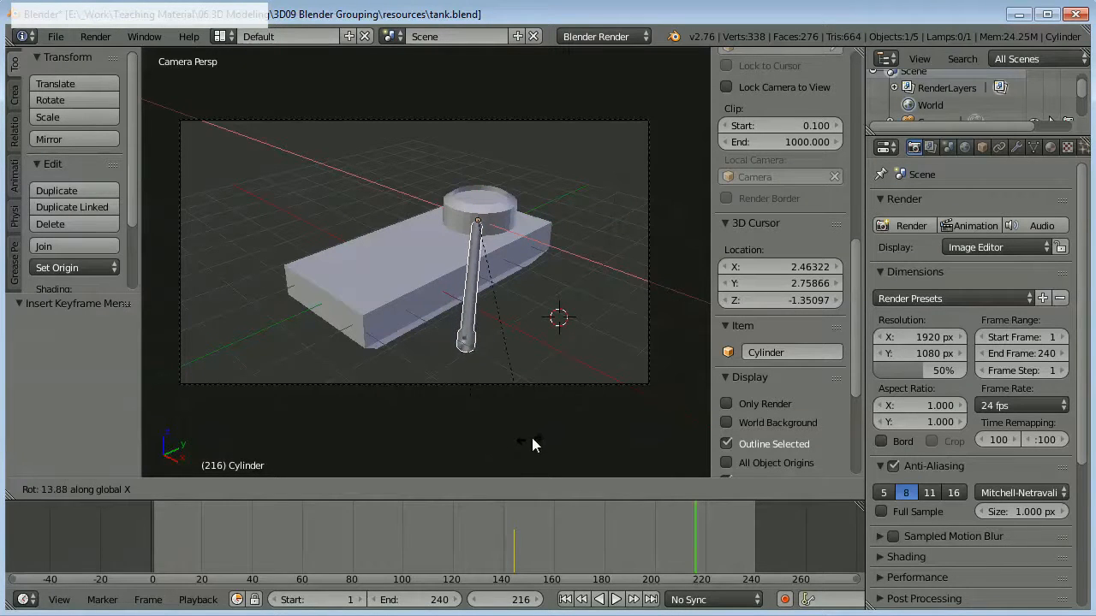
click(428, 343)
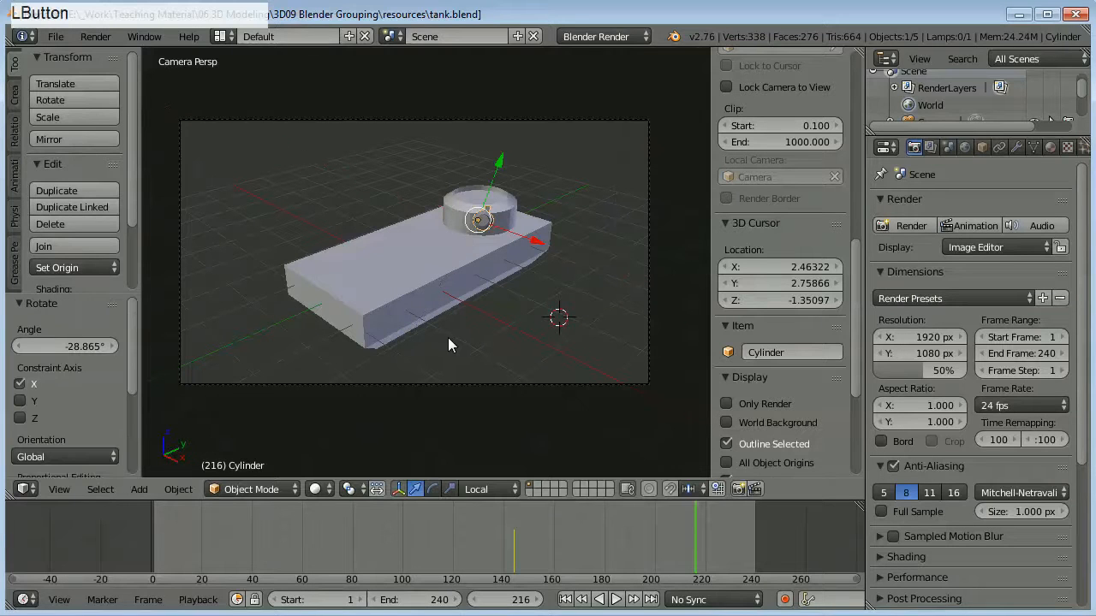
key(i)
click(507, 337)
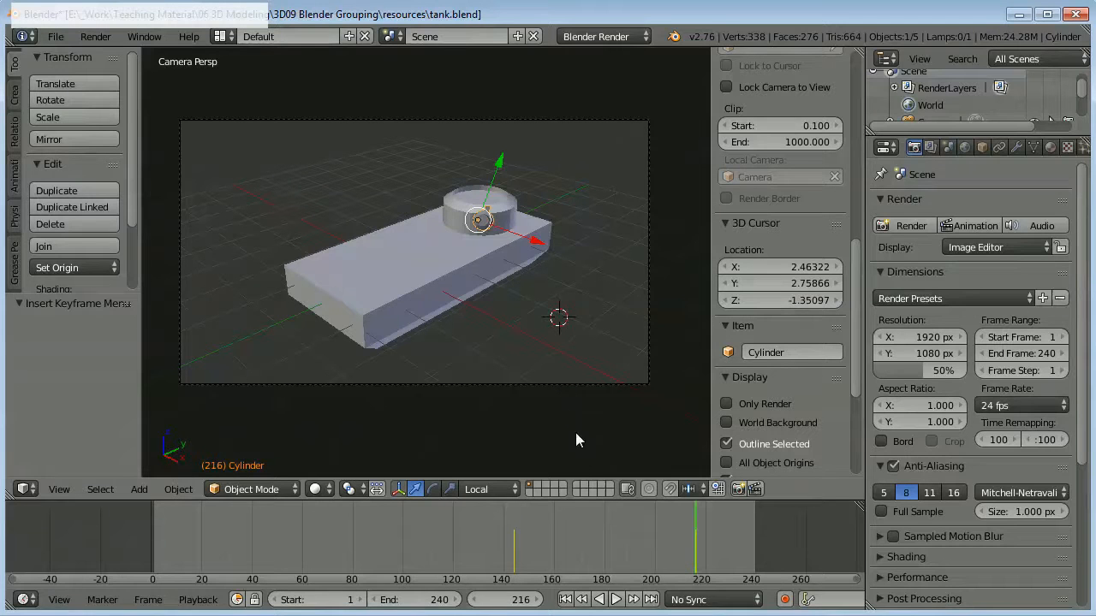
- Play the full animation from frame 1 in camera view to check the barrel's pivot, and return to frame 1
click(567, 599)
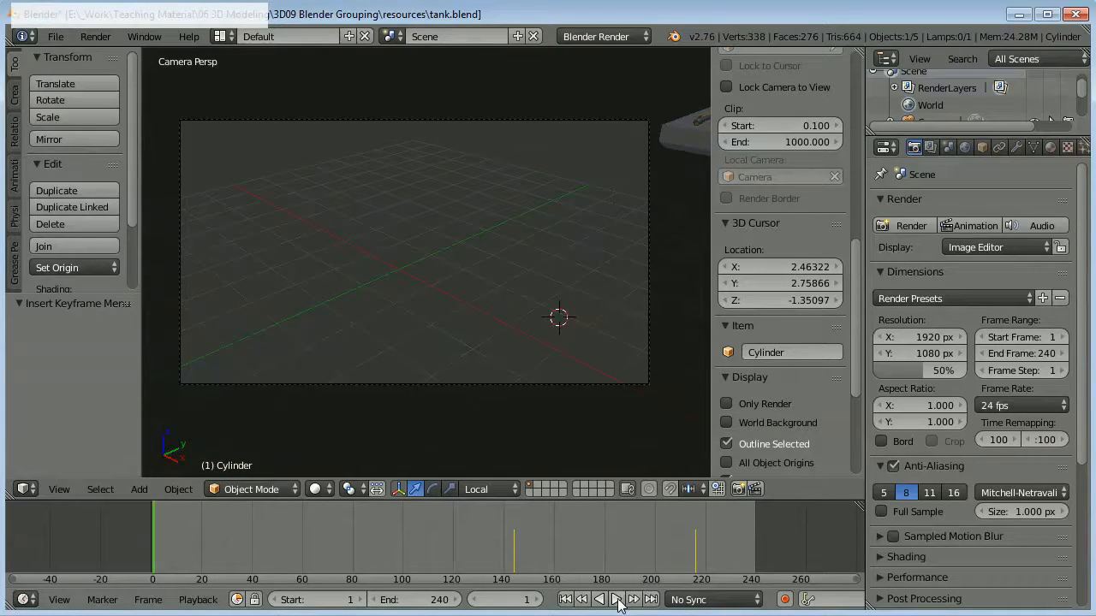
click(616, 600)
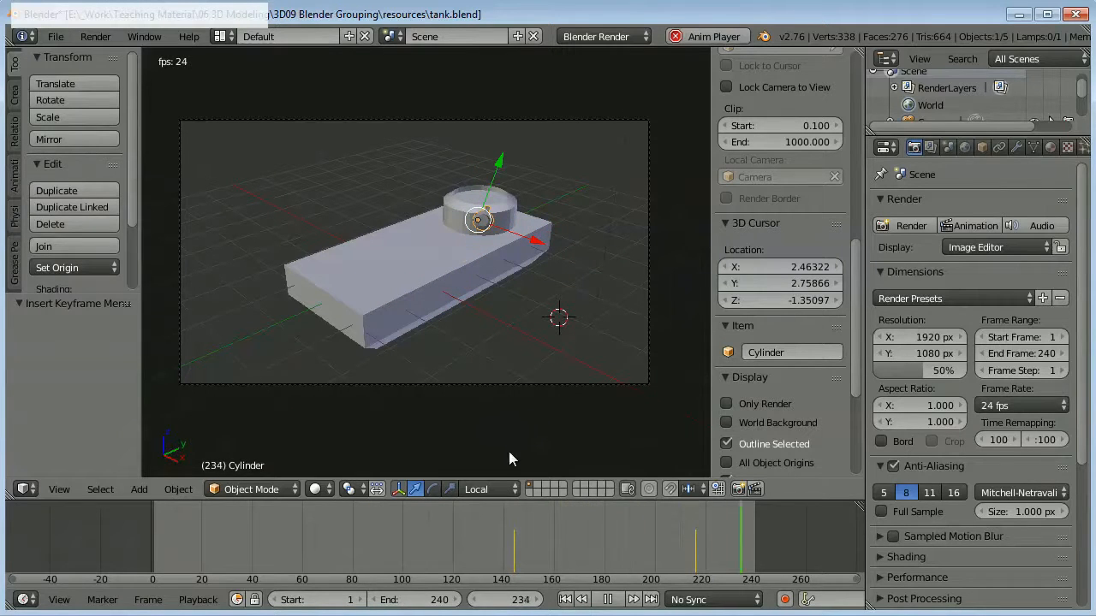
click(604, 600)
click(565, 599)
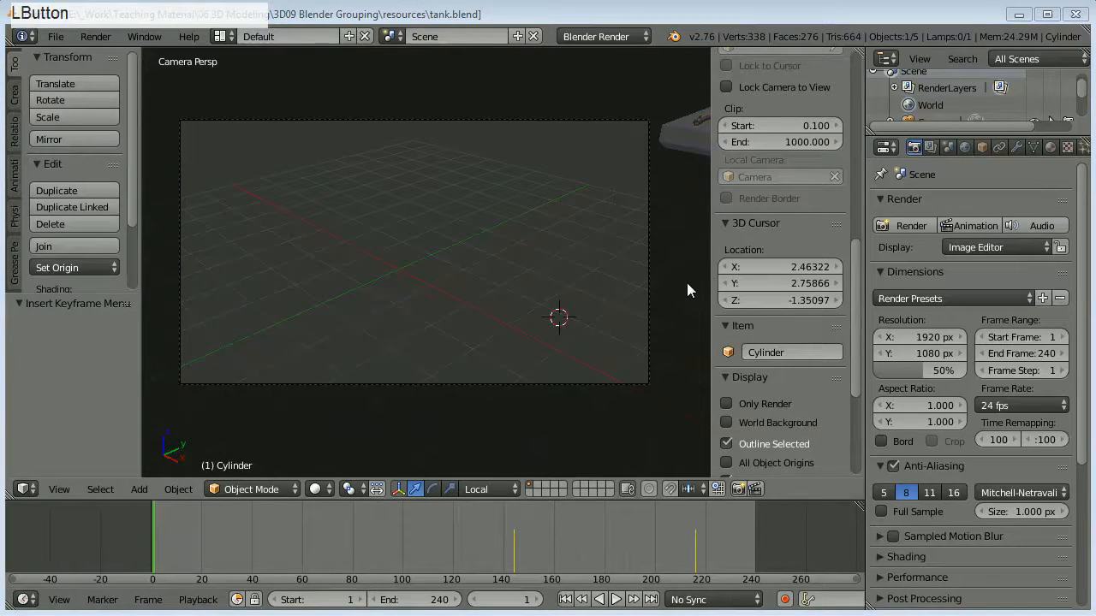
- Hide the 3D view's properties sidebar, select the off-camera tank body and show its material settings
key(n)
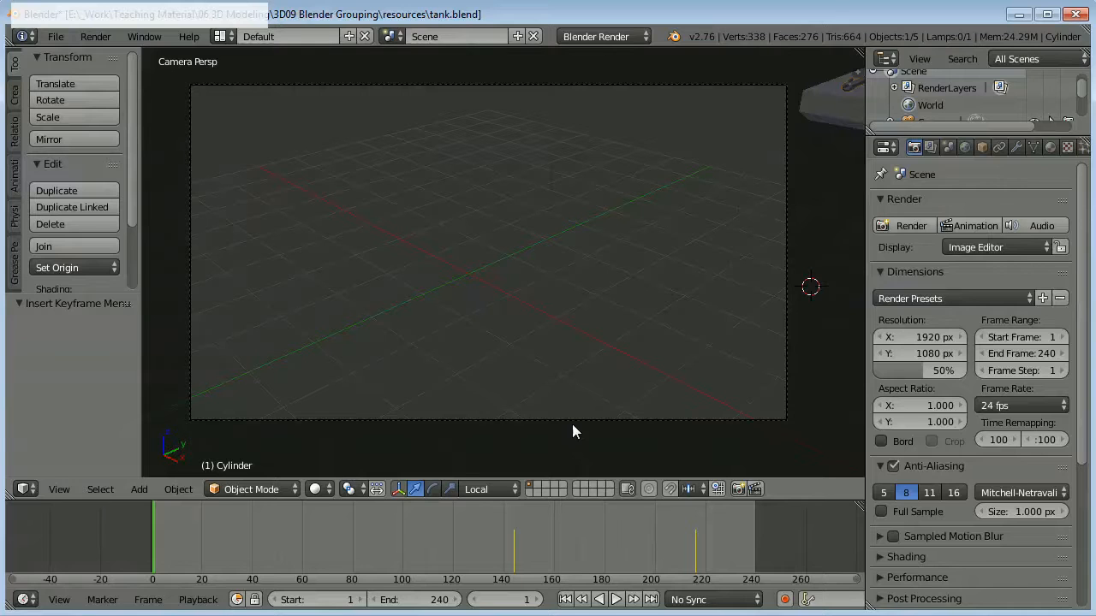
scroll(557, 370, down, 3)
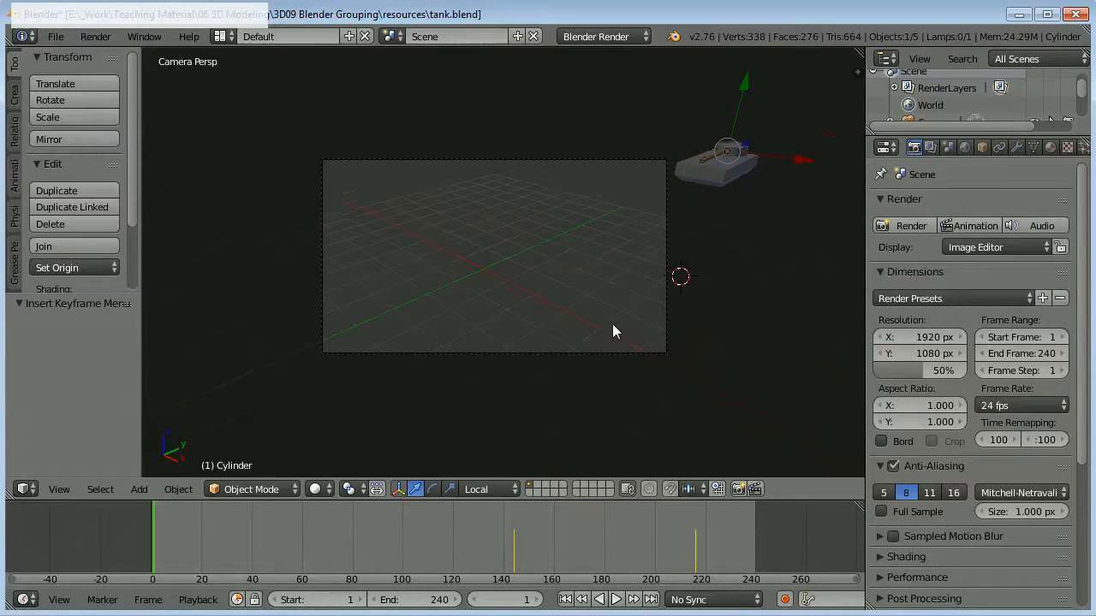
right_click(708, 174)
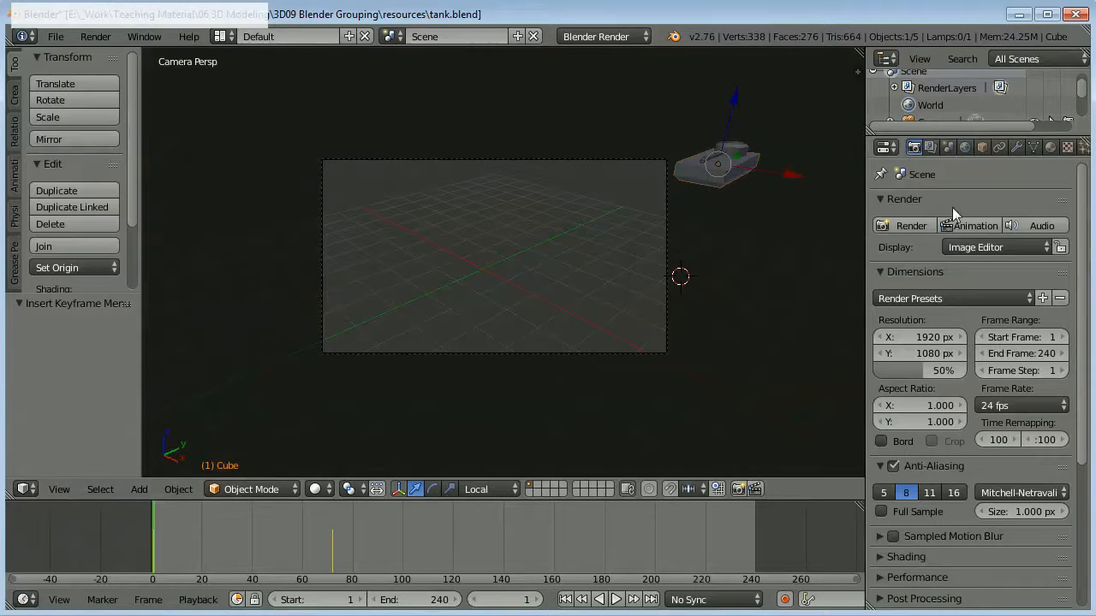
click(1050, 148)
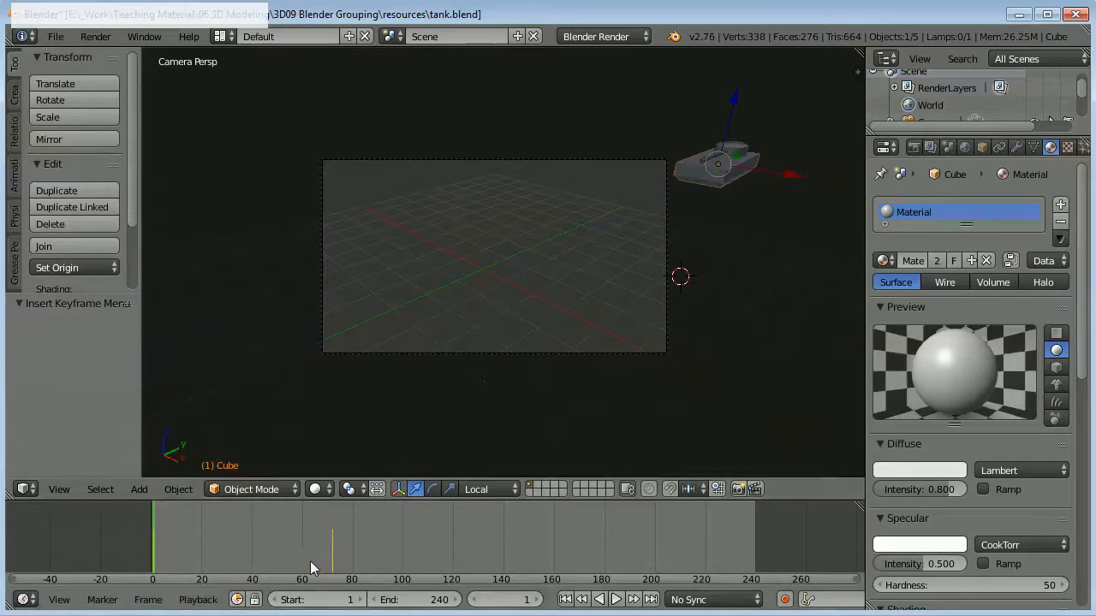
- Go to frame 72 to view the tank body at its second keyframe
click(334, 542)
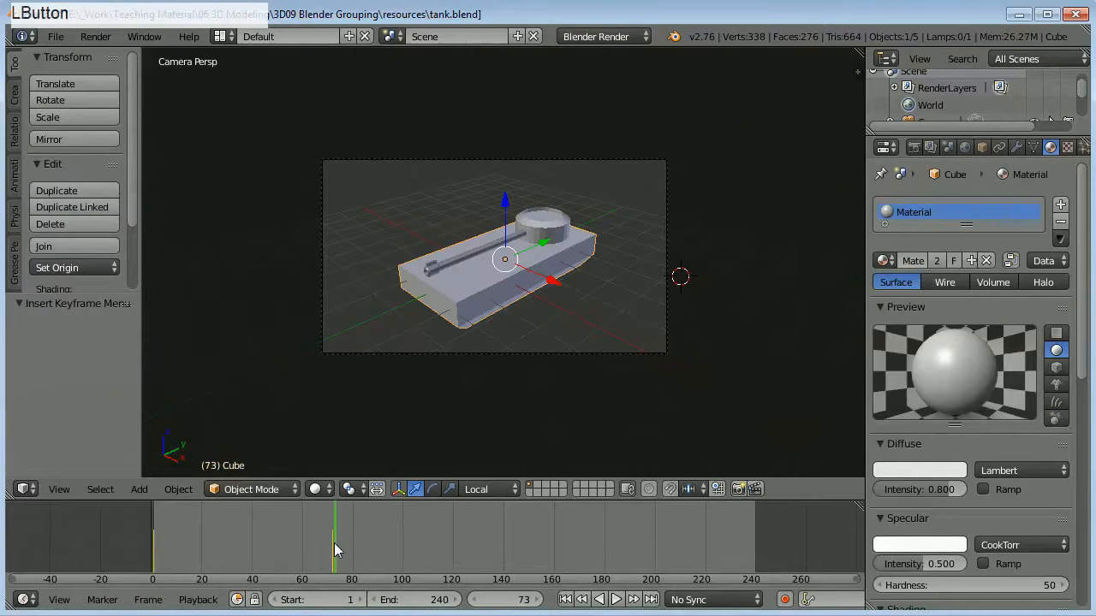
drag(329, 544, 332, 545)
right_click(478, 310)
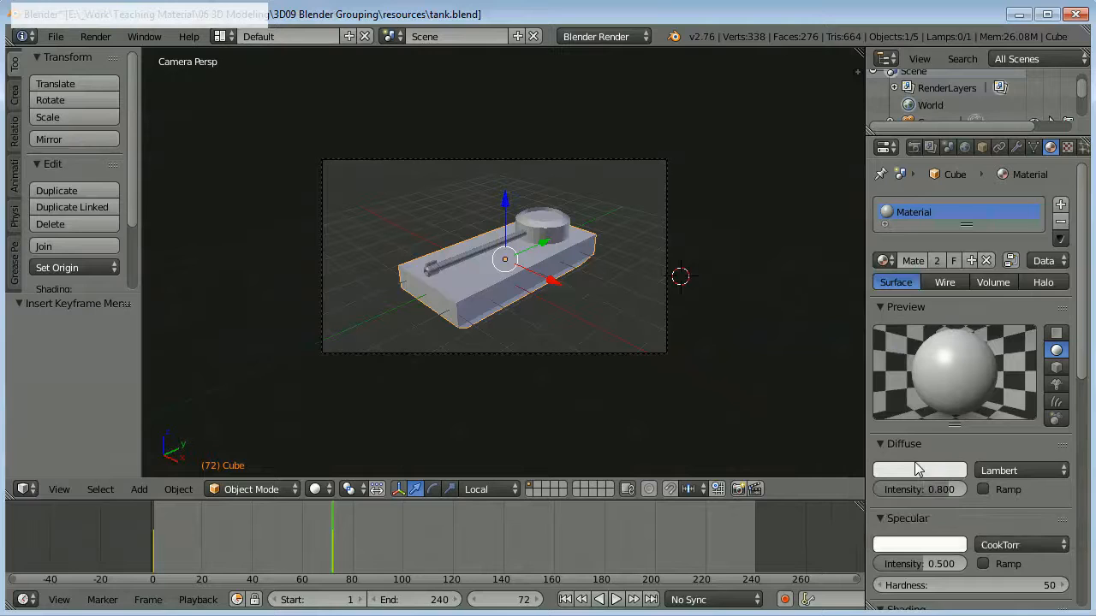
- Return to frame 1 and insert a keyframe for the tank body's light diffuse colour
click(155, 541)
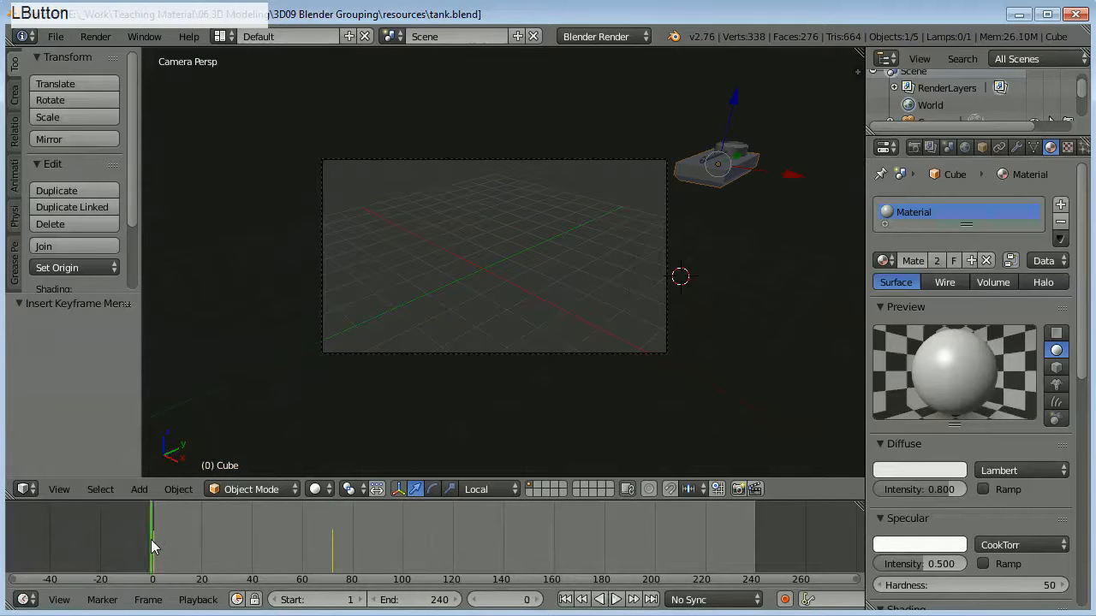
click(151, 539)
click(154, 540)
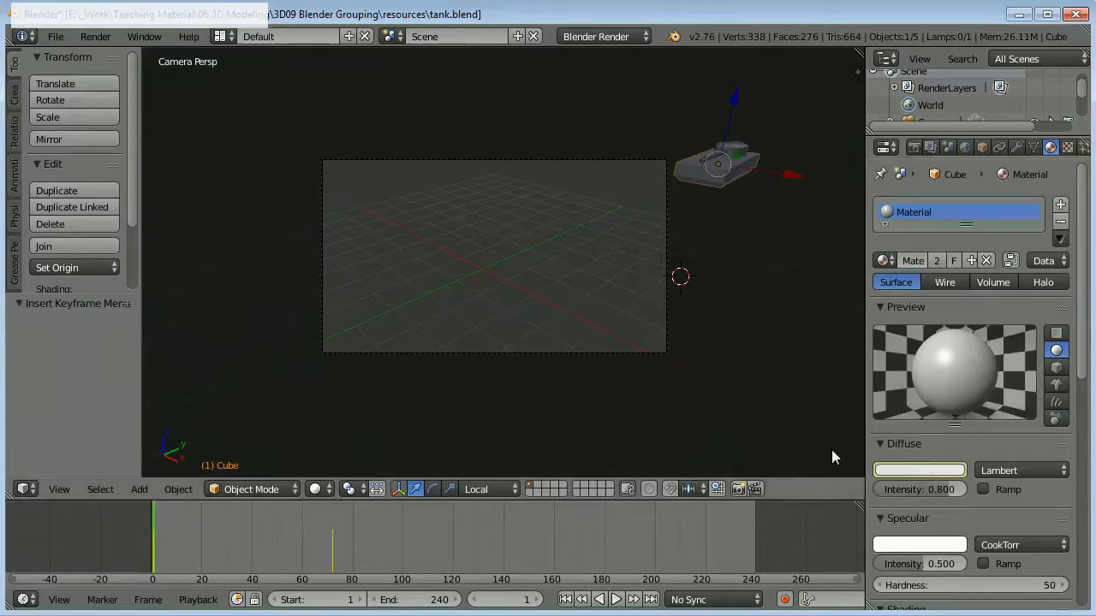
- At frame 72, set the body's diffuse colour to red (R 0.8, G 0, B 0) and insert a keyframe for it
click(333, 545)
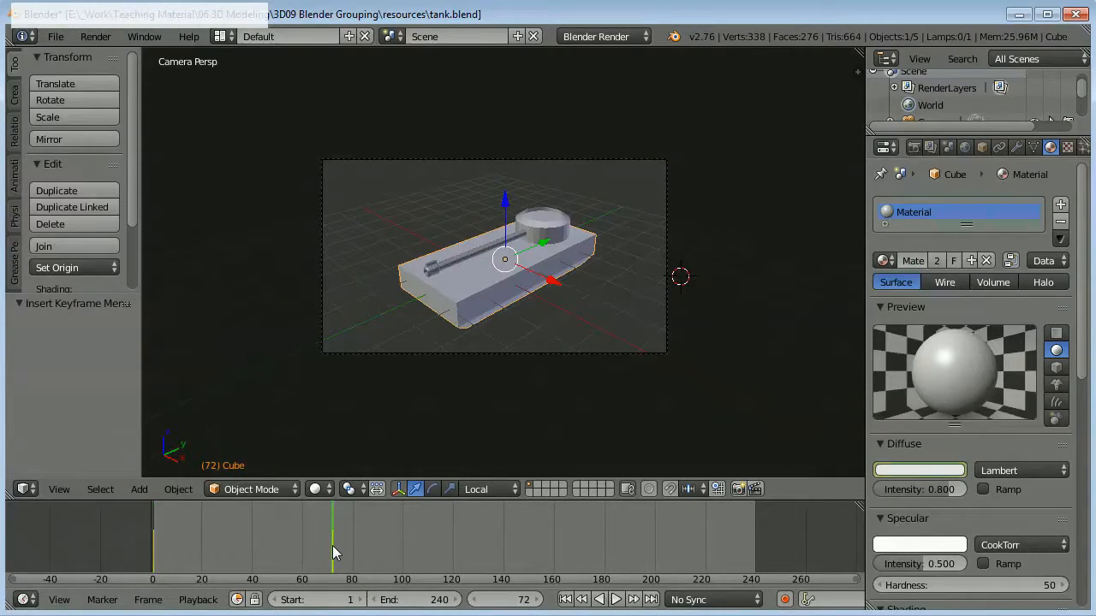
click(909, 471)
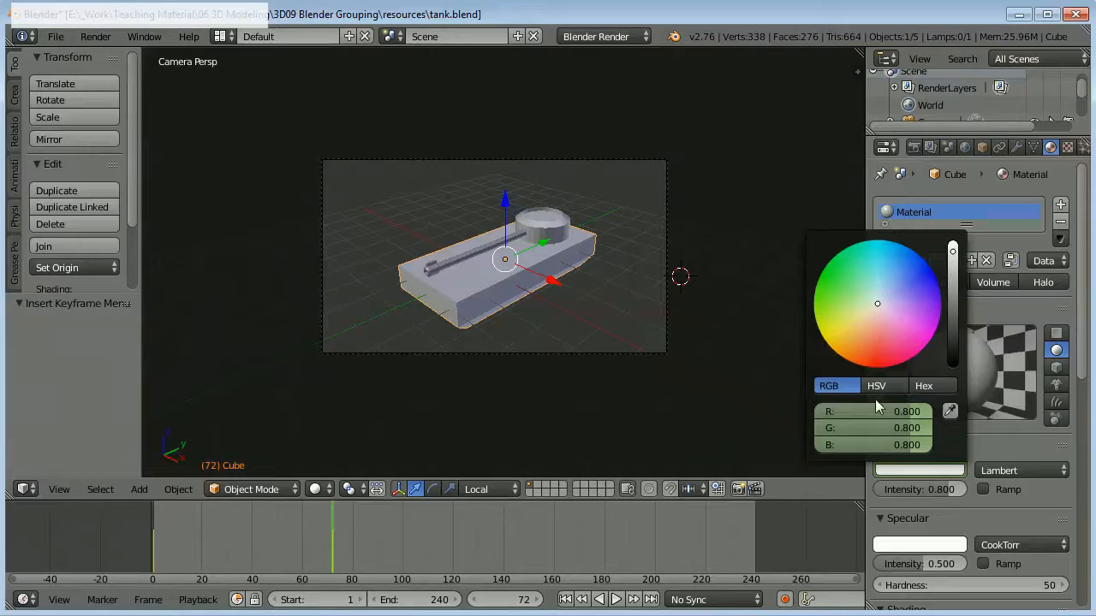
click(874, 428)
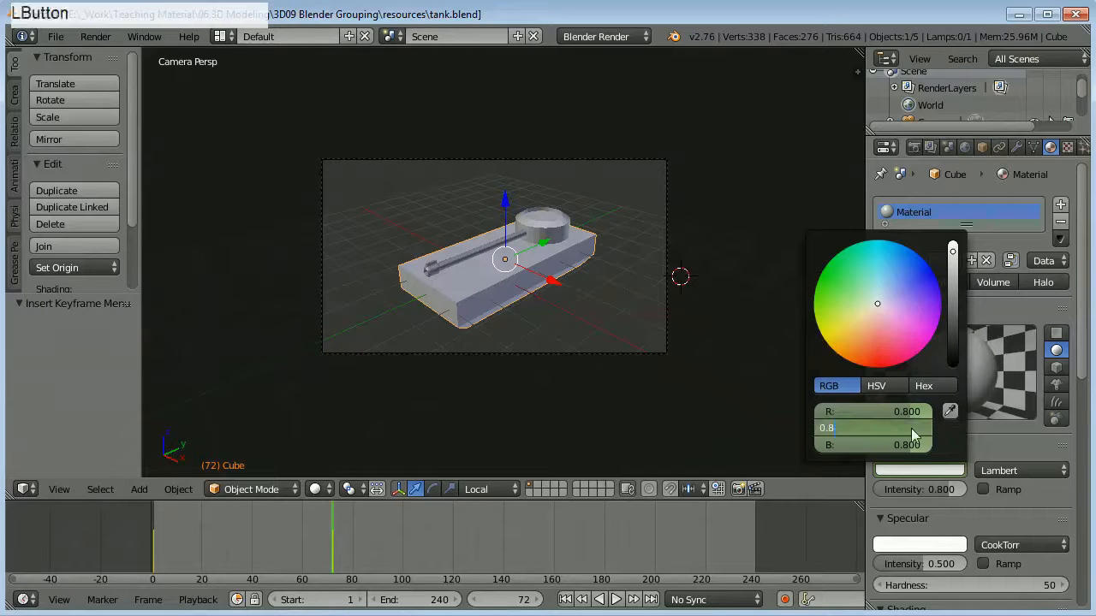
text(0)
click(885, 446)
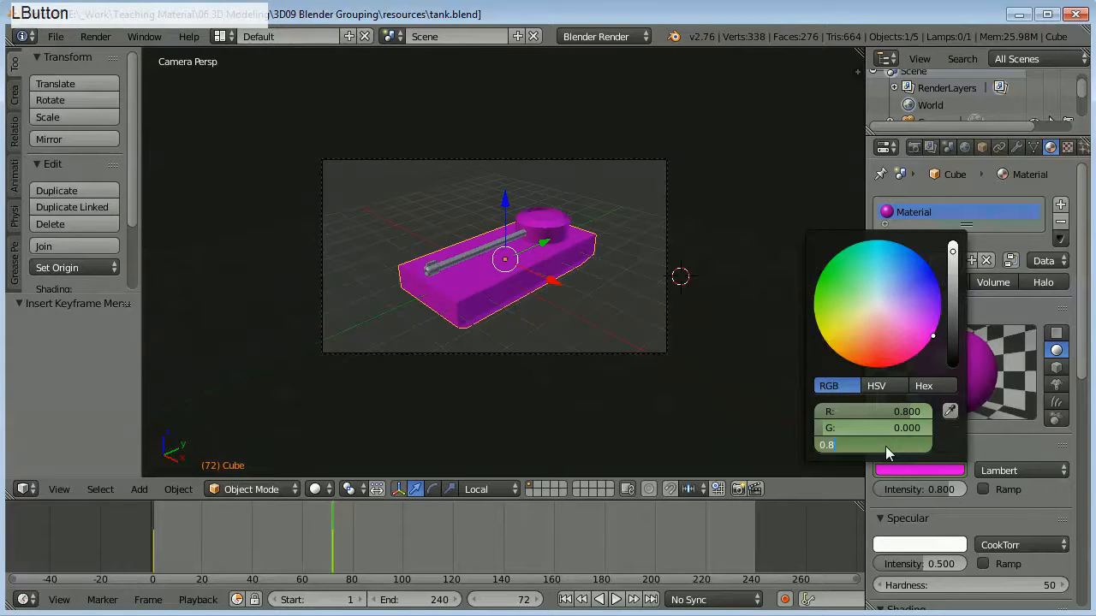
text(0)
click(881, 429)
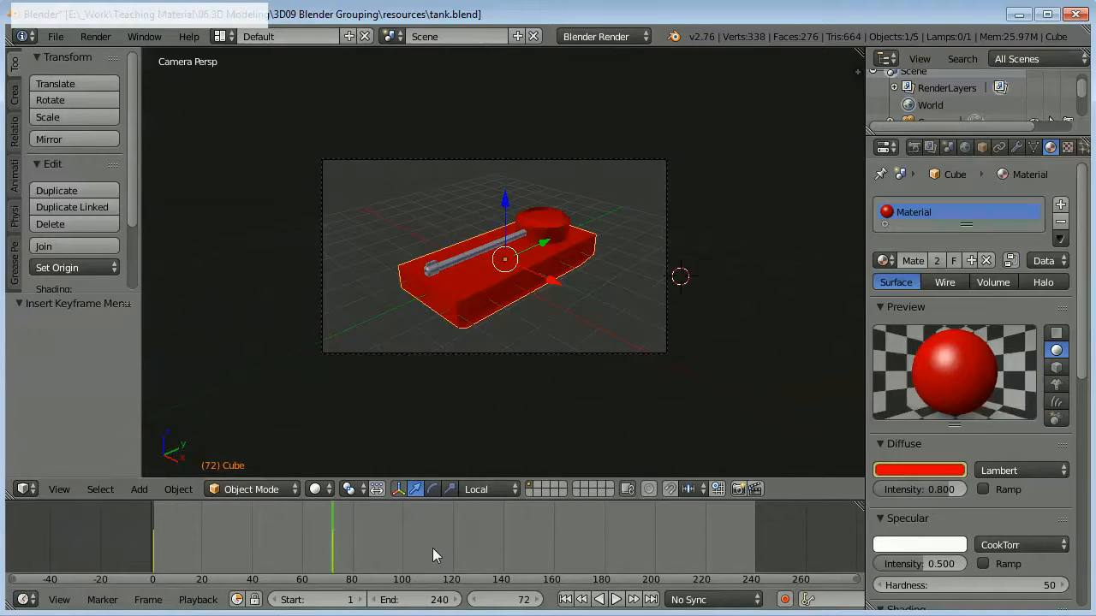
- At frame 144, set the body's diffuse colour to green (R 0, G 0.8, B 0) and insert a keyframe for it
click(514, 552)
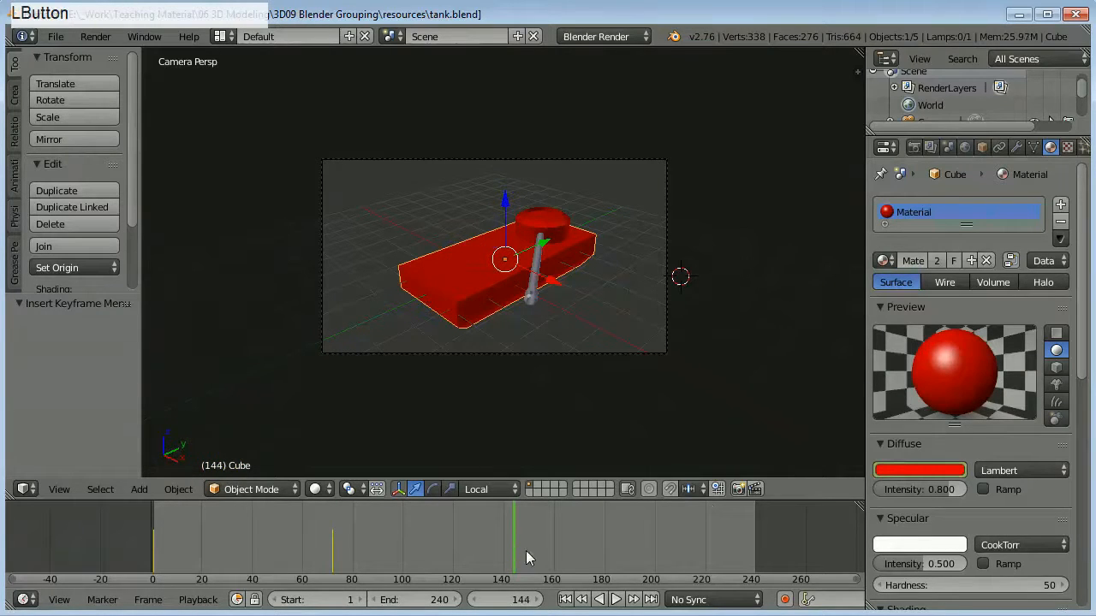
click(922, 470)
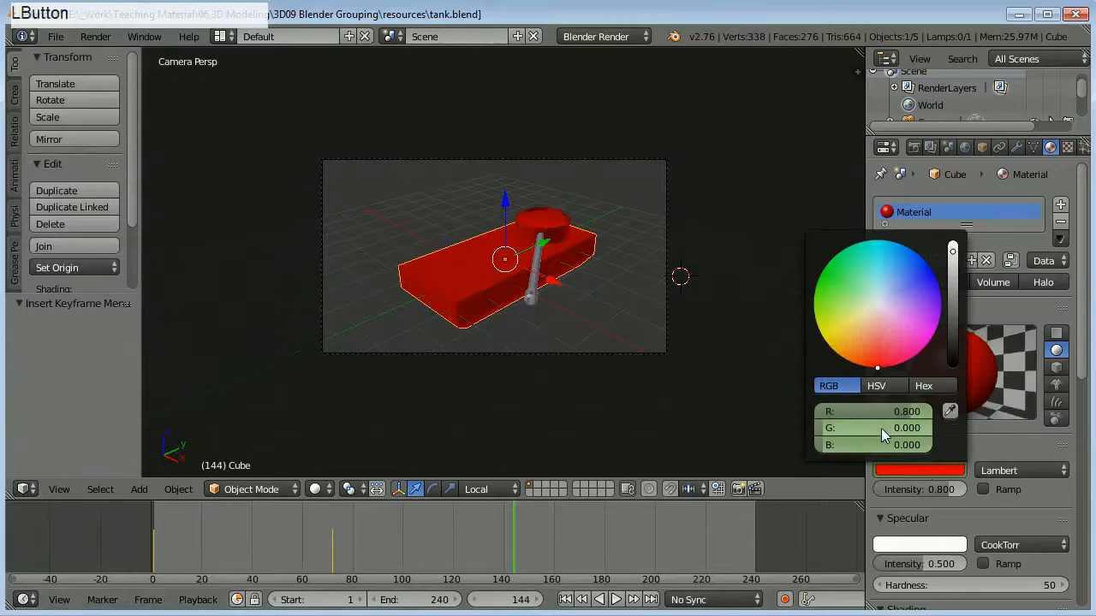
mouse_move(883, 425)
mouse_down()
mouse_move(825, 435)
mouse_move(838, 434)
mouse_up()
click(865, 436)
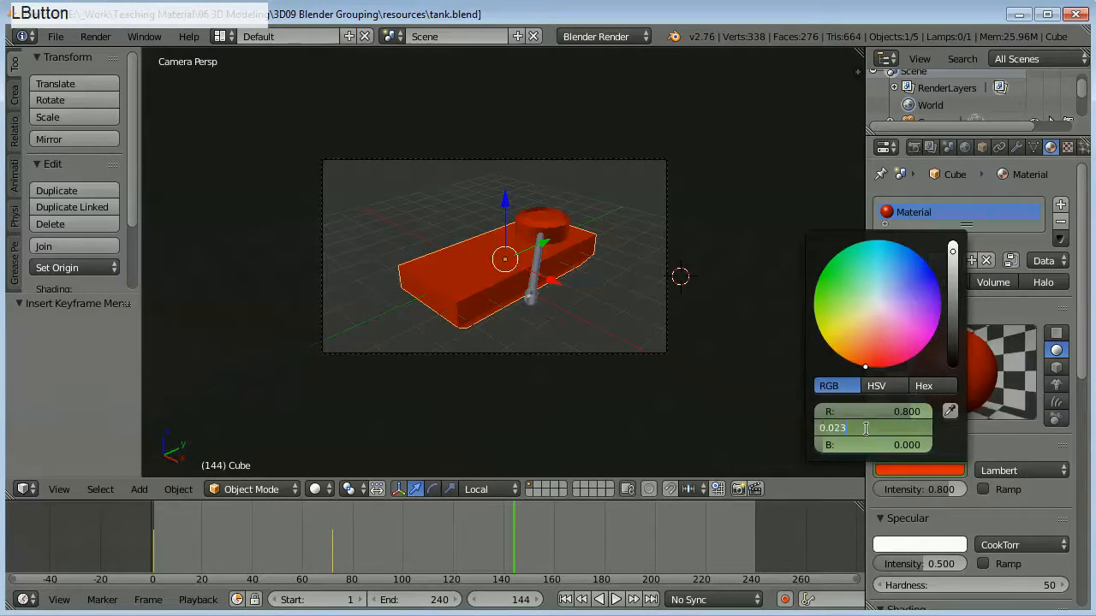
text(8)
click(883, 412)
click(884, 412)
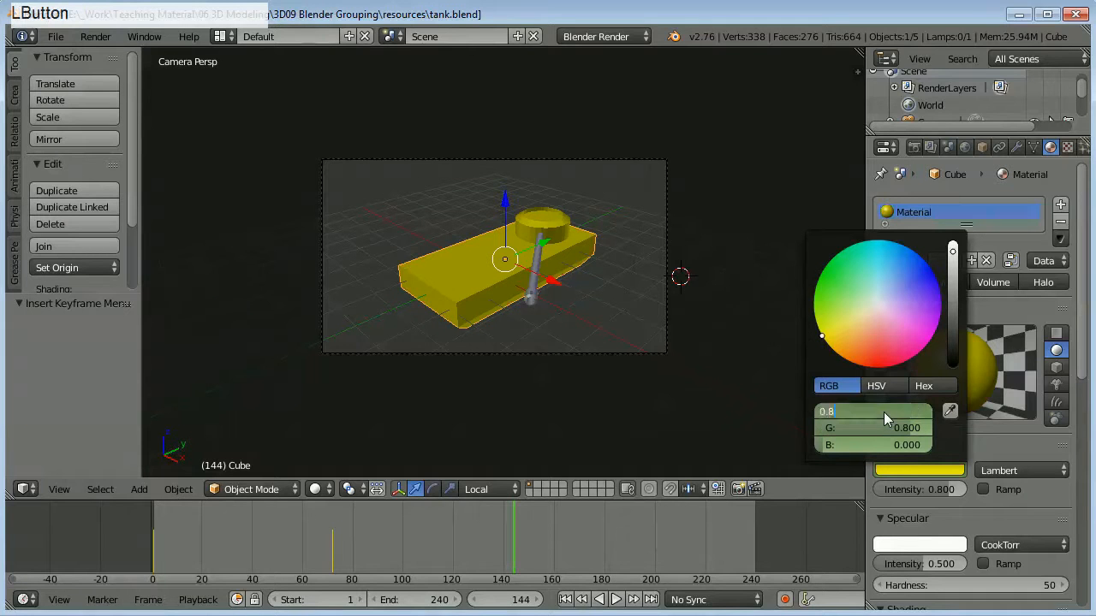
text(0)
key(Return)
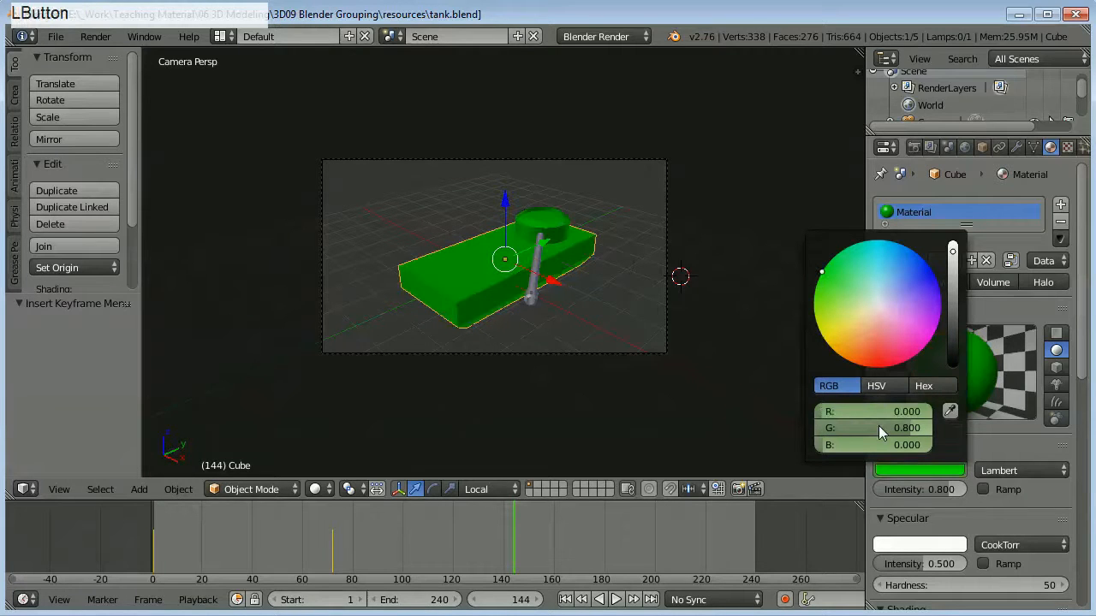
click(910, 470)
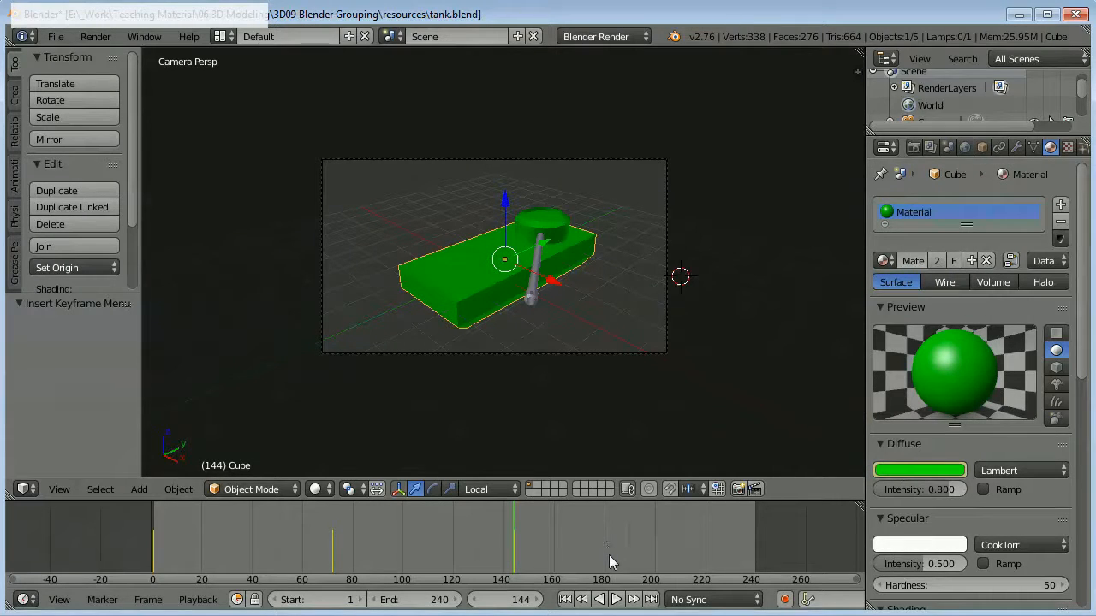
- At frame 216, set the body's diffuse colour to blue (R 0, G 0, B 0.8) and insert a keyframe for it
click(683, 551)
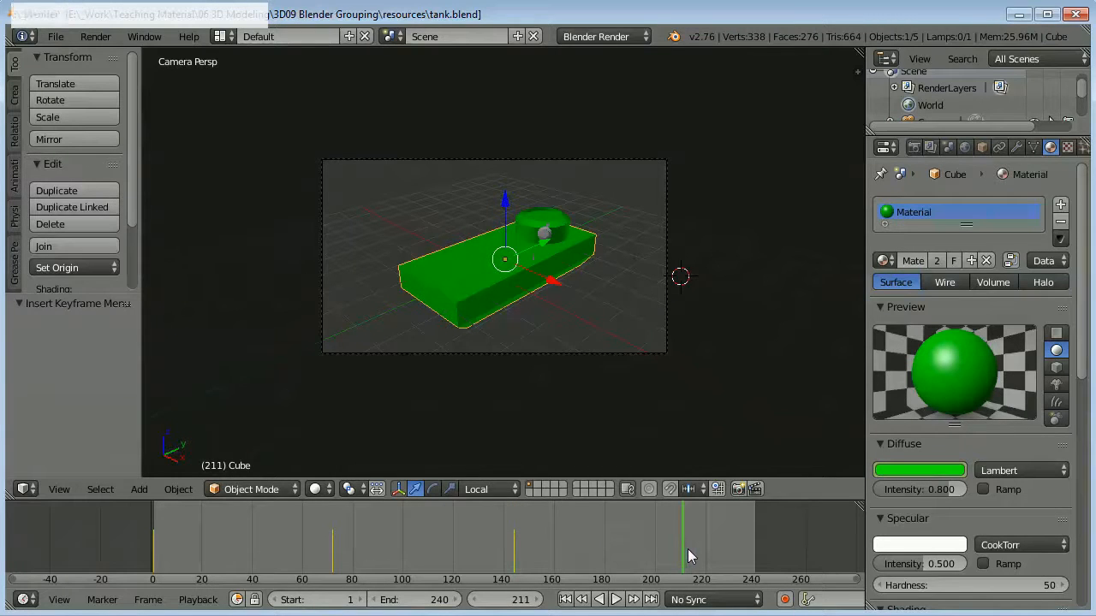
drag(687, 548, 698, 546)
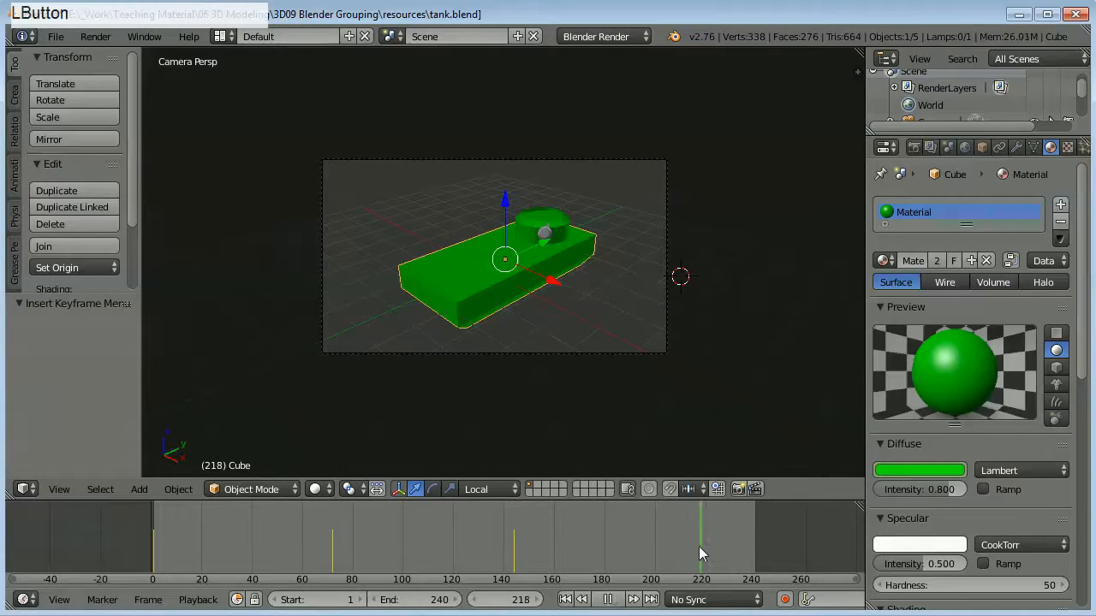
click(472, 600)
click(473, 600)
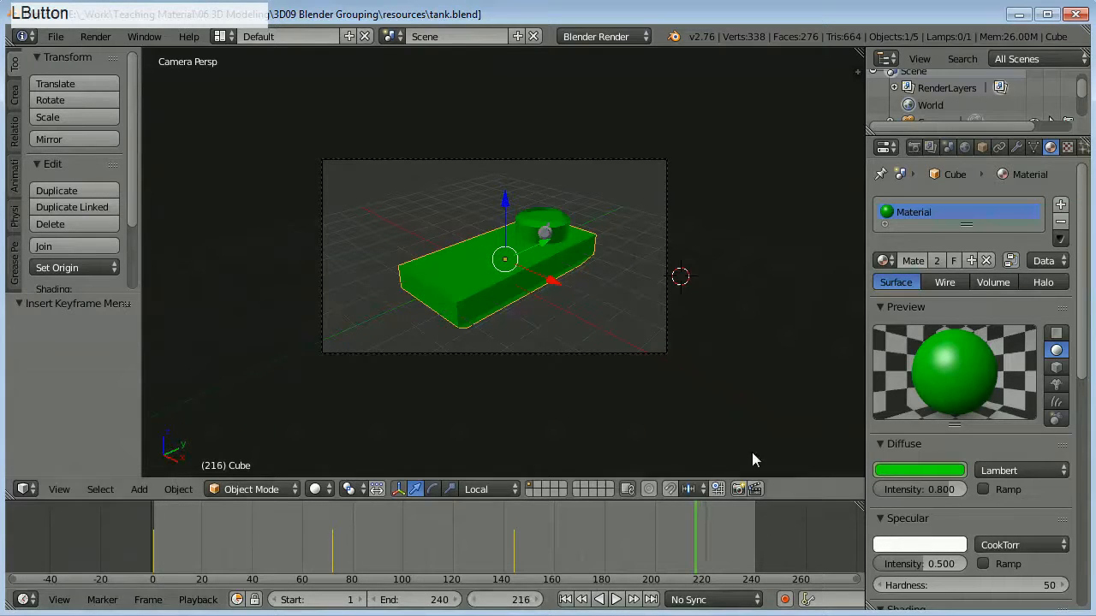
click(912, 467)
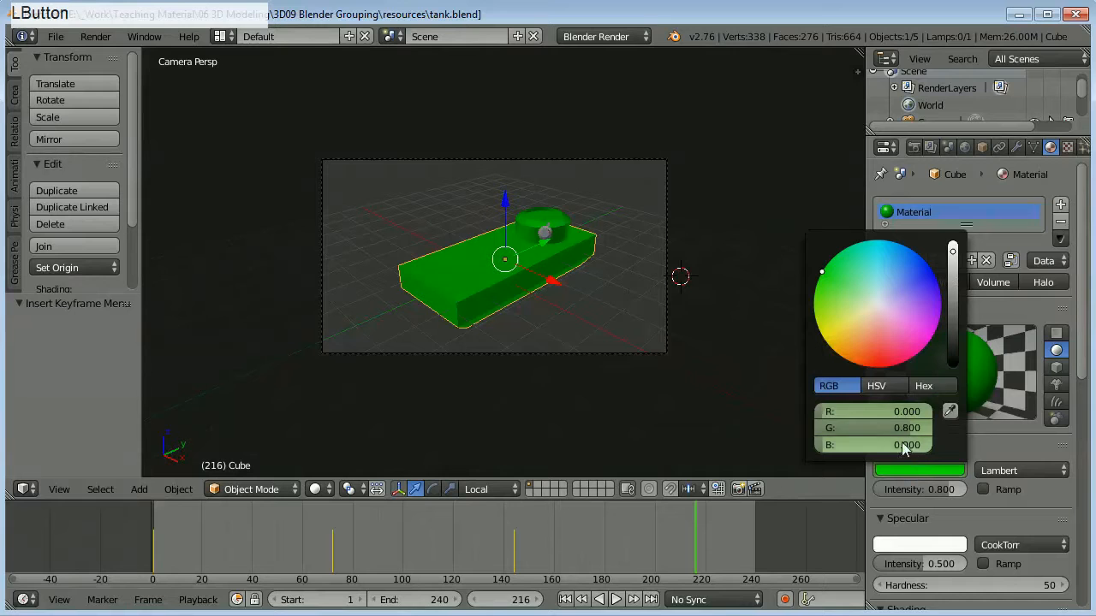
click(902, 441)
text(.8)
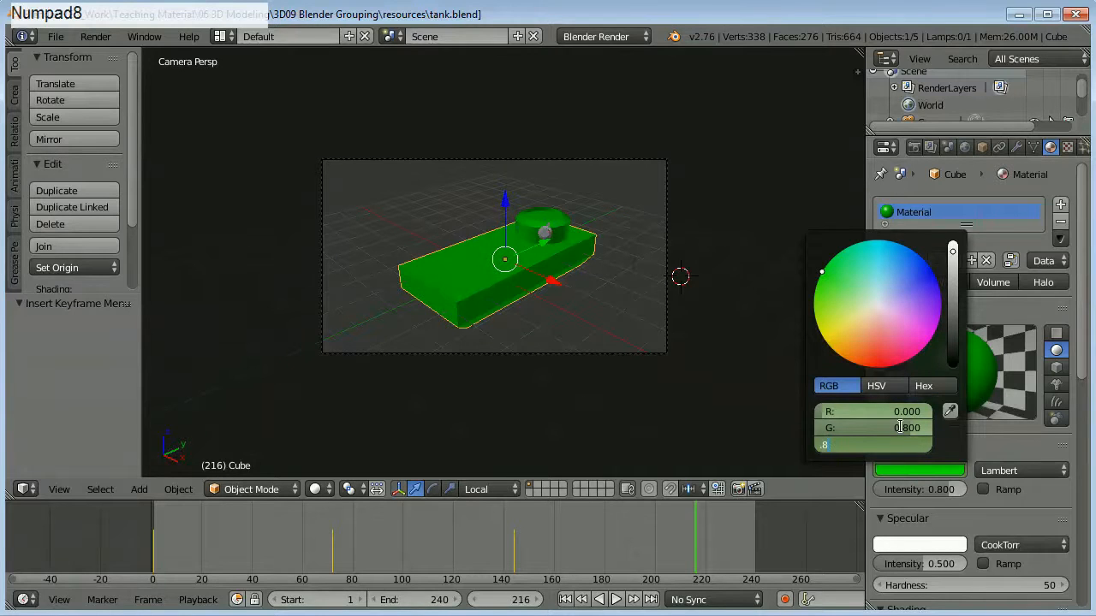
click(903, 431)
text(0)
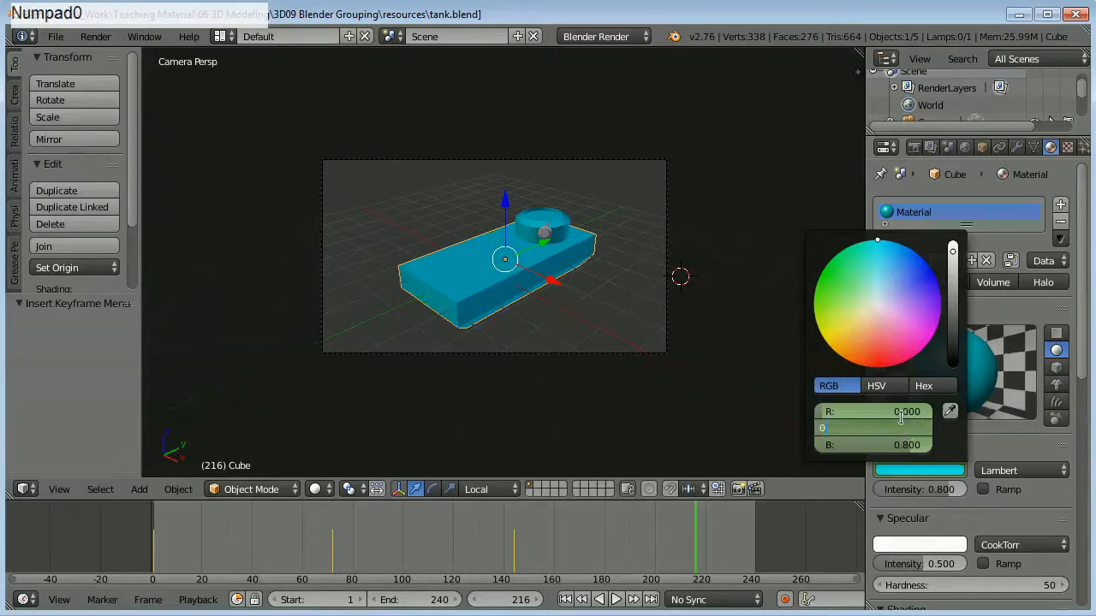
click(904, 417)
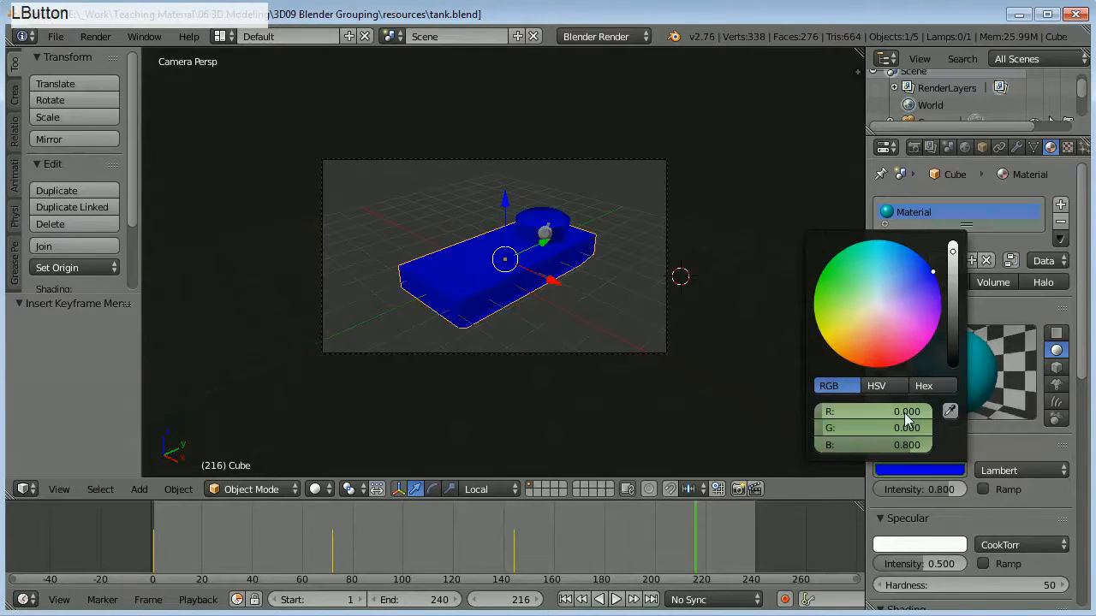
click(897, 471)
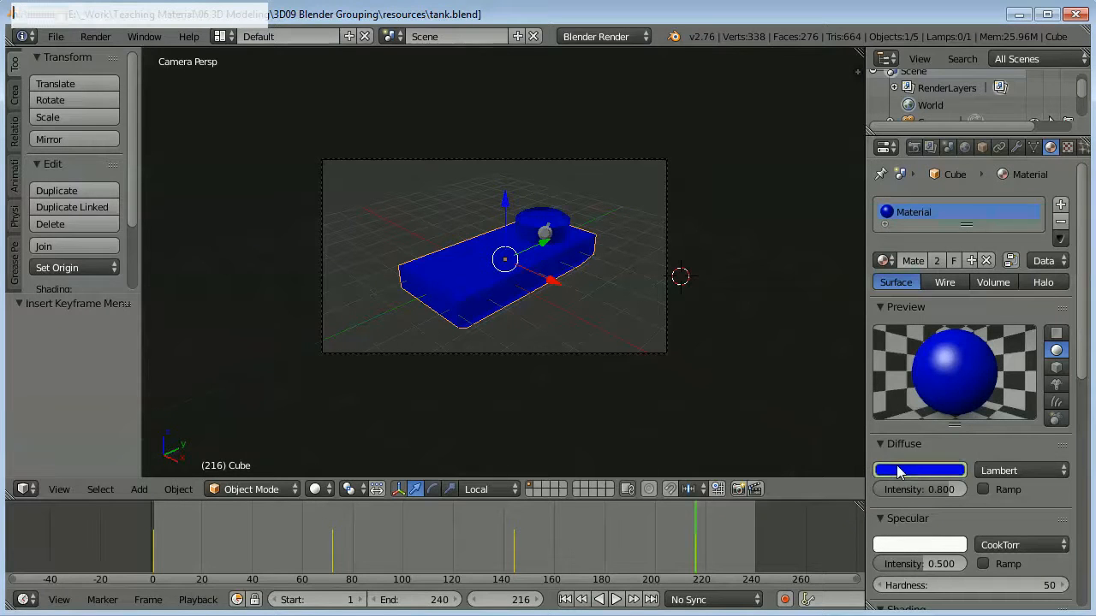
- Play the animation from frame 1 to check the tank's colour changes, and stop the playback
click(564, 600)
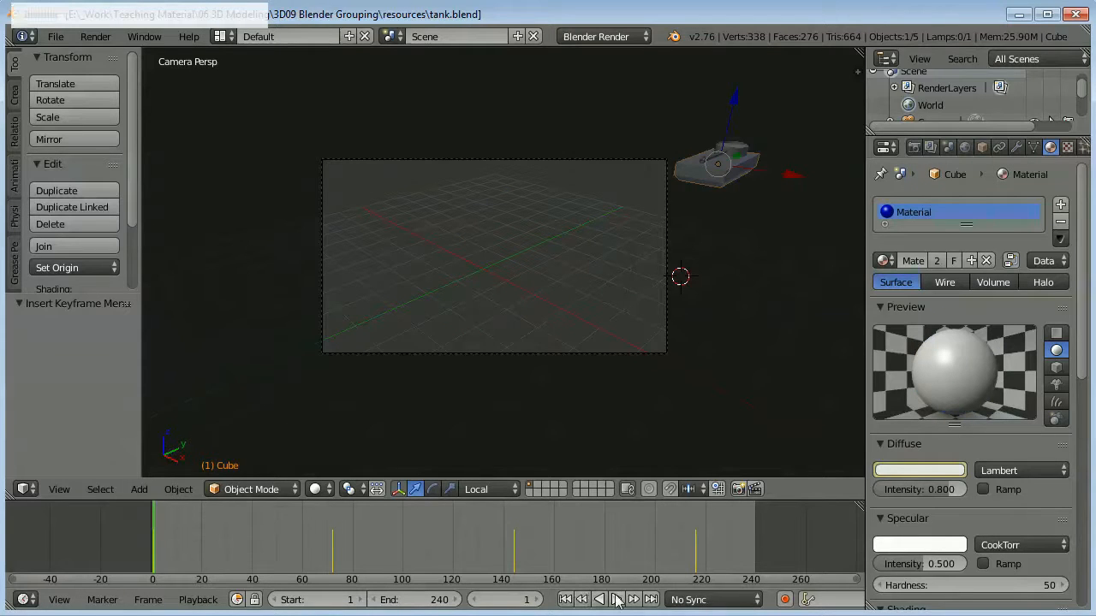
click(616, 600)
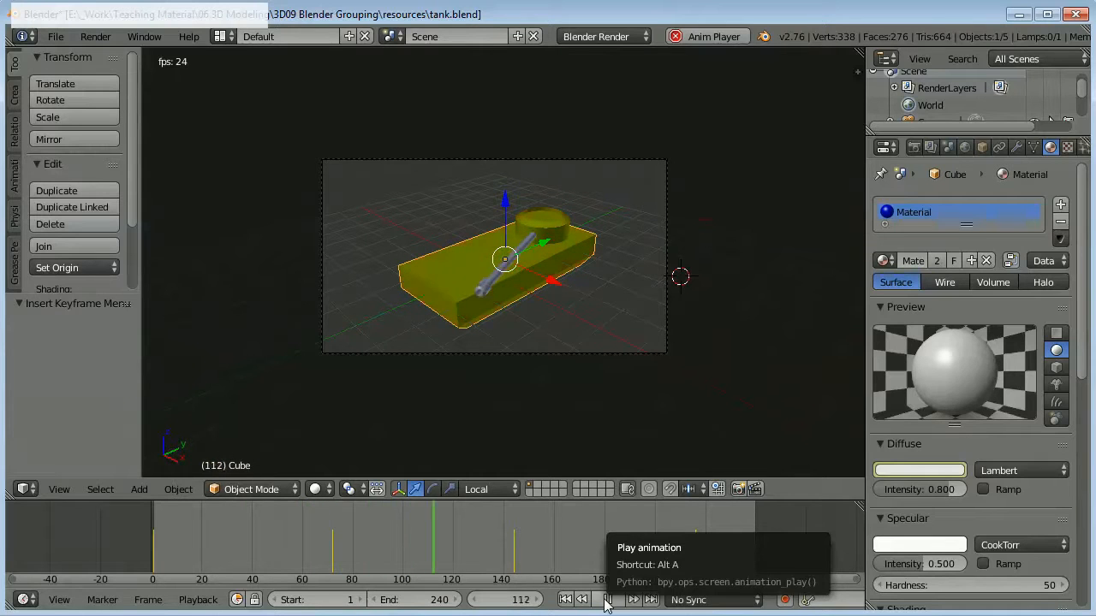
click(606, 600)
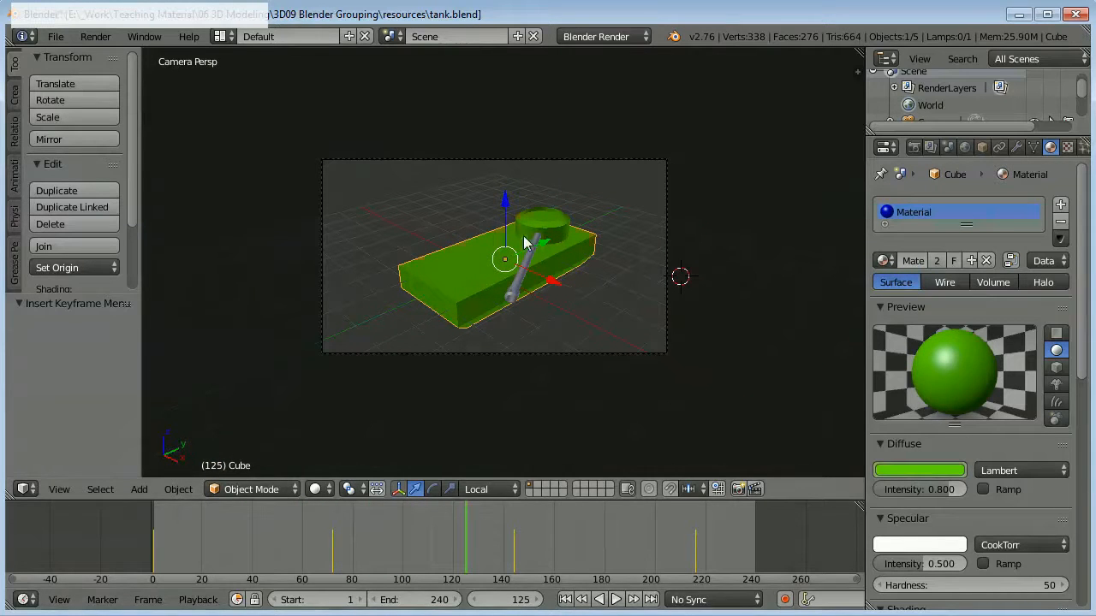
- Select the gun barrel, add a material slot to it and assign the tank body's existing Material
right_click(516, 292)
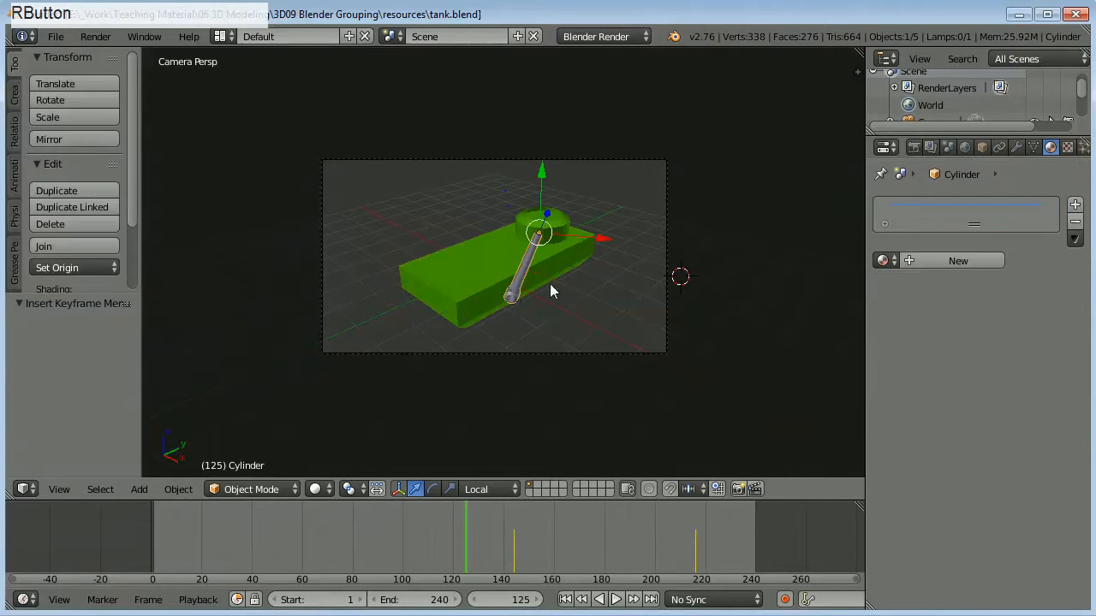
click(1076, 205)
click(922, 261)
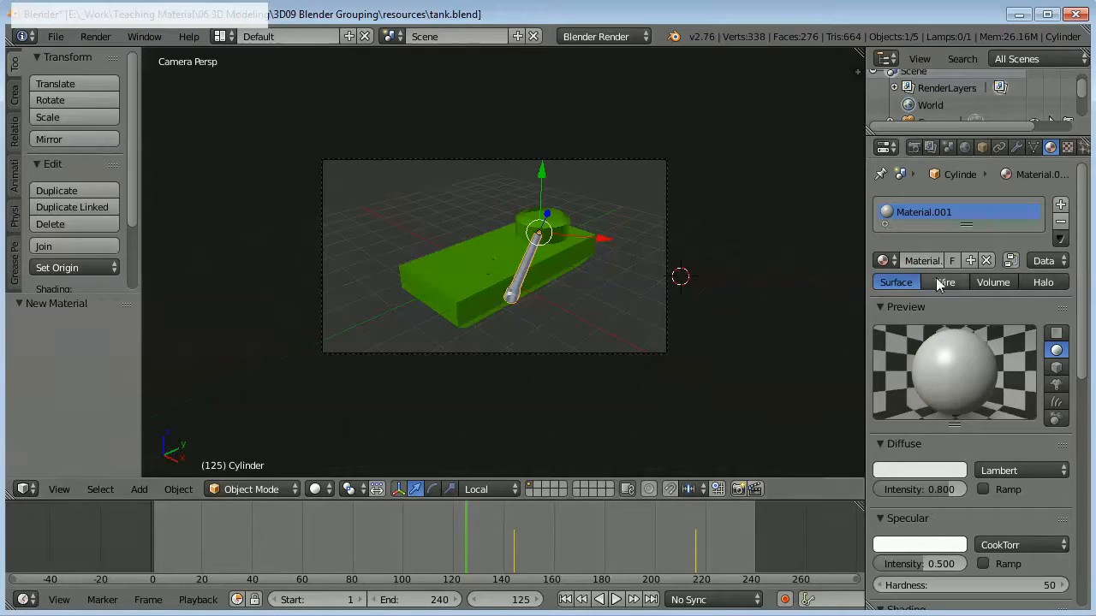
click(884, 261)
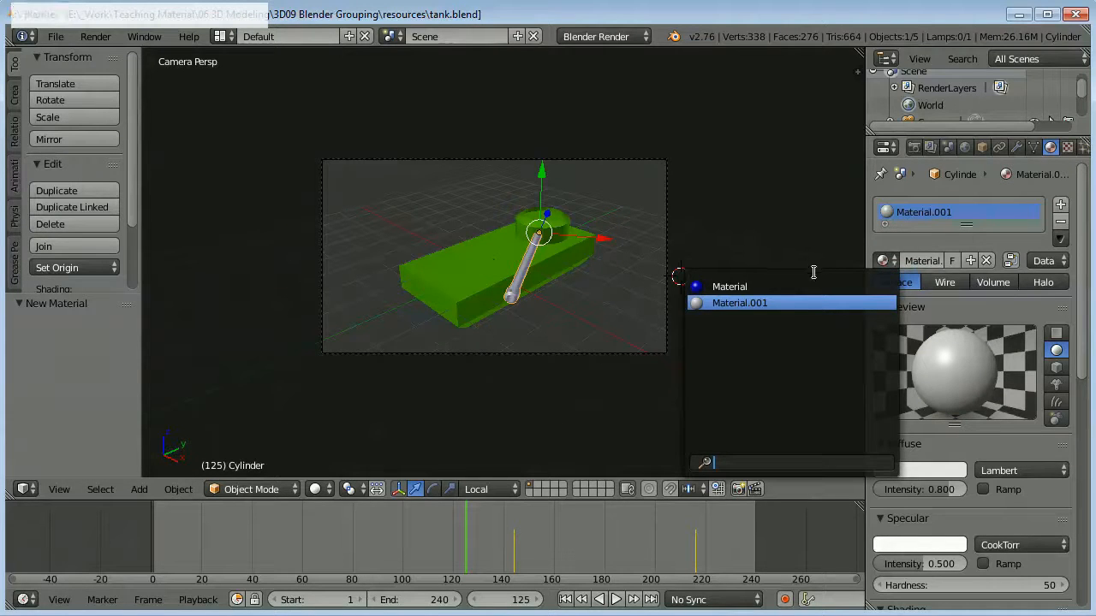
click(730, 287)
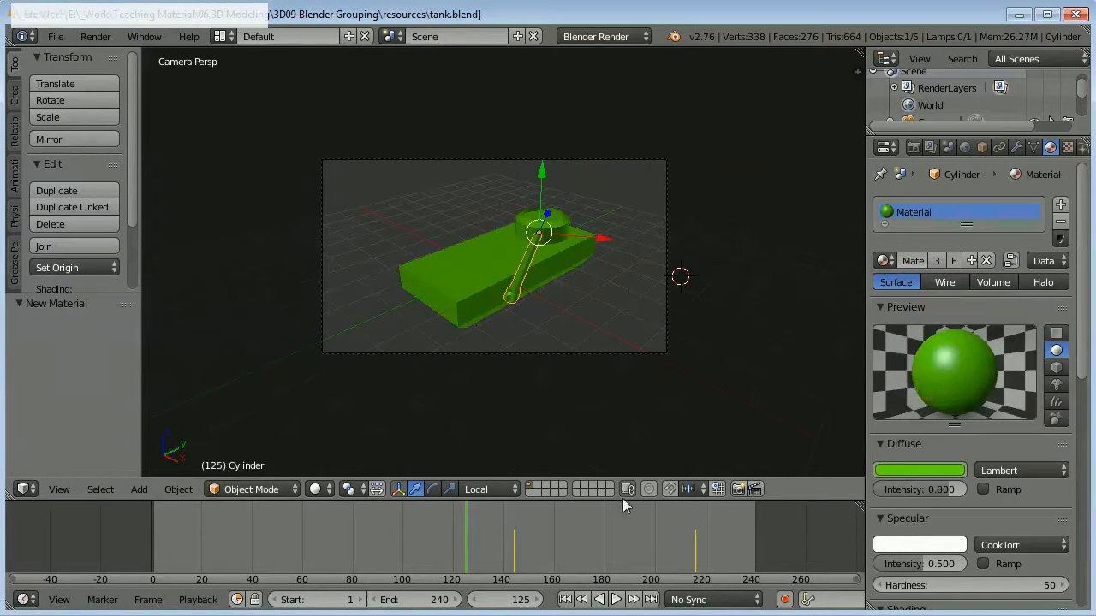
- Play the animation from frame 1 to check that the barrel shares the colour changes, stop it and return to frame 1
click(565, 599)
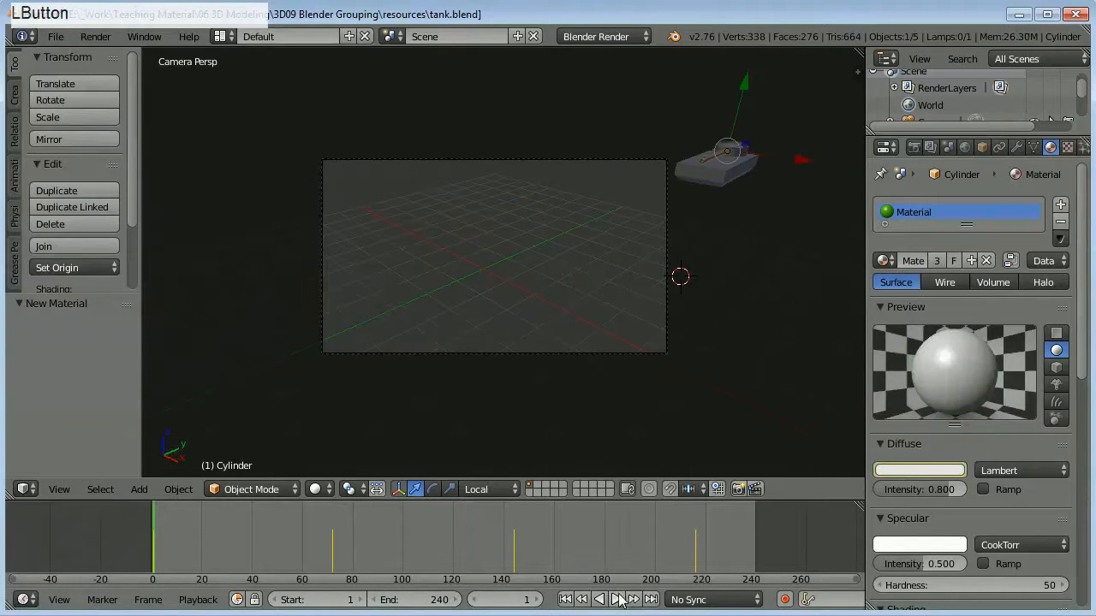
click(610, 596)
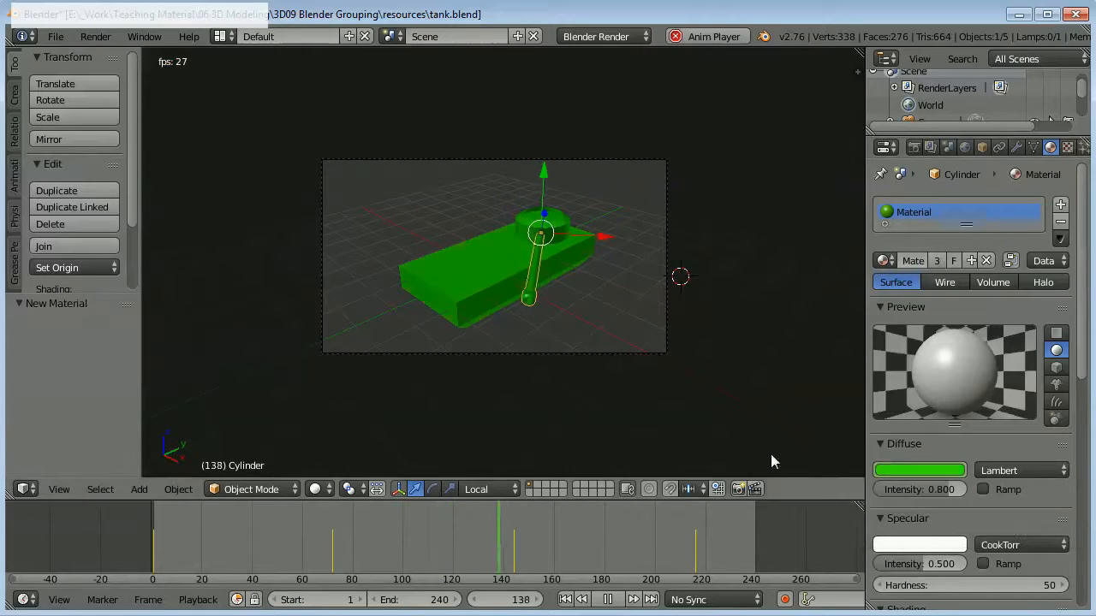
click(609, 600)
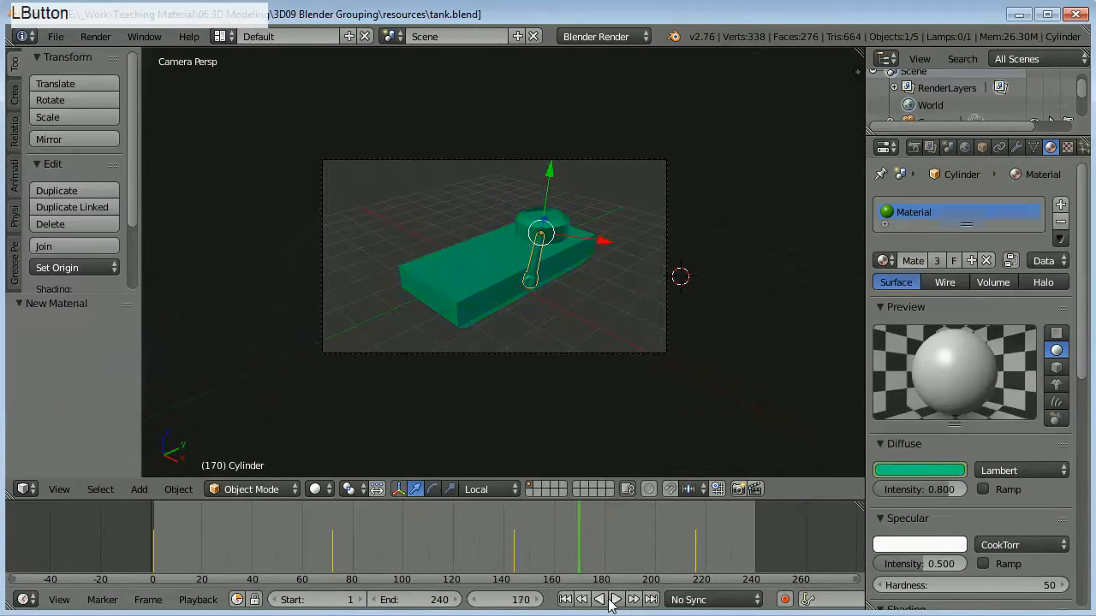
click(565, 600)
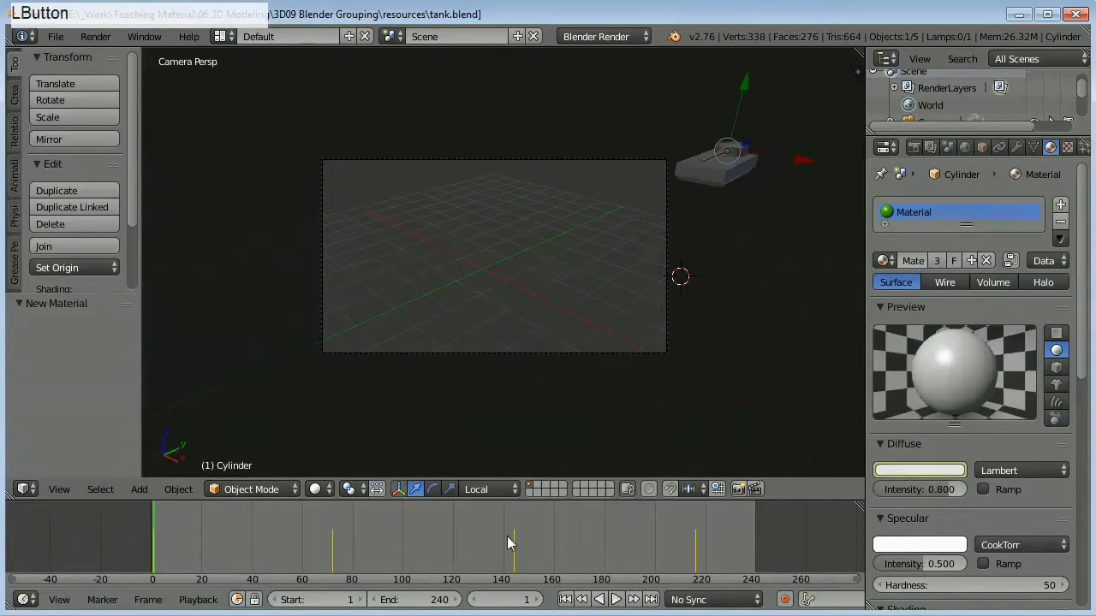
- Render a still of frame 118, close the render result and move to frame 215
drag(278, 550, 449, 549)
key(F12)
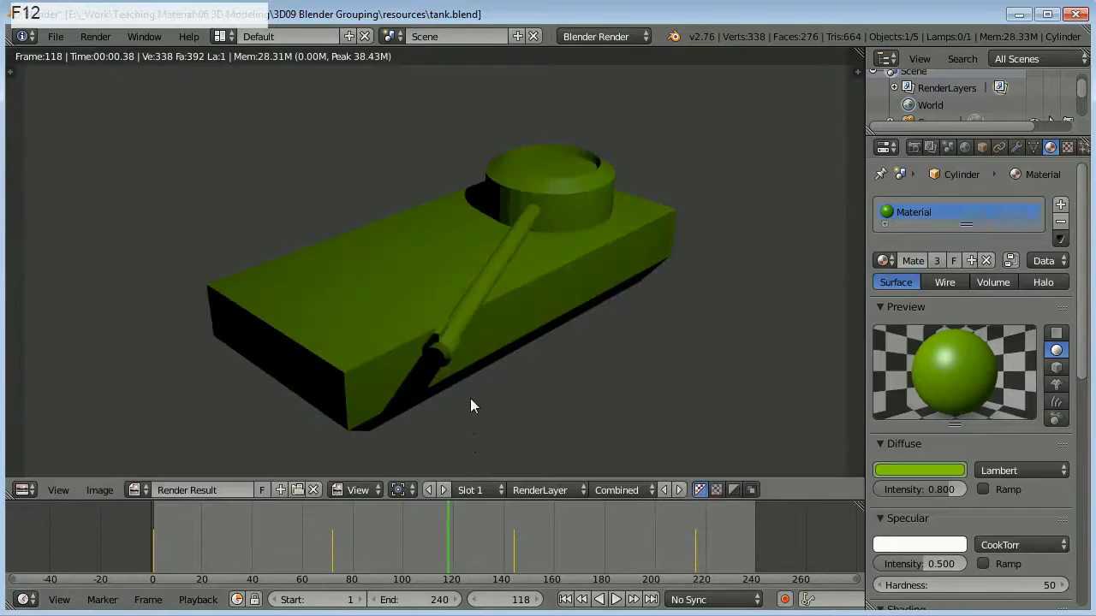
key(Escape)
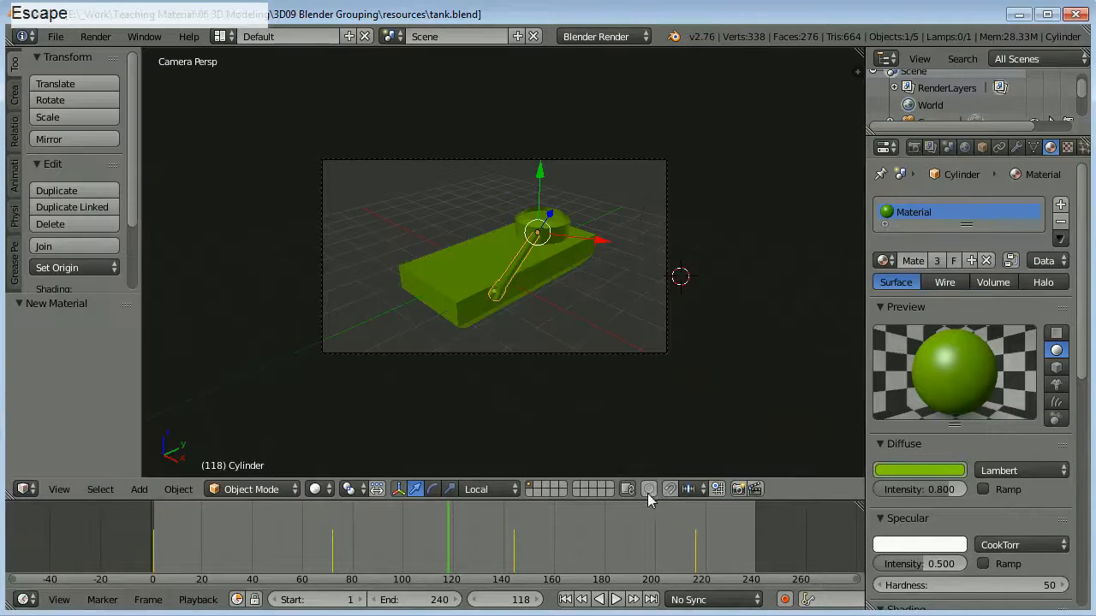
click(693, 543)
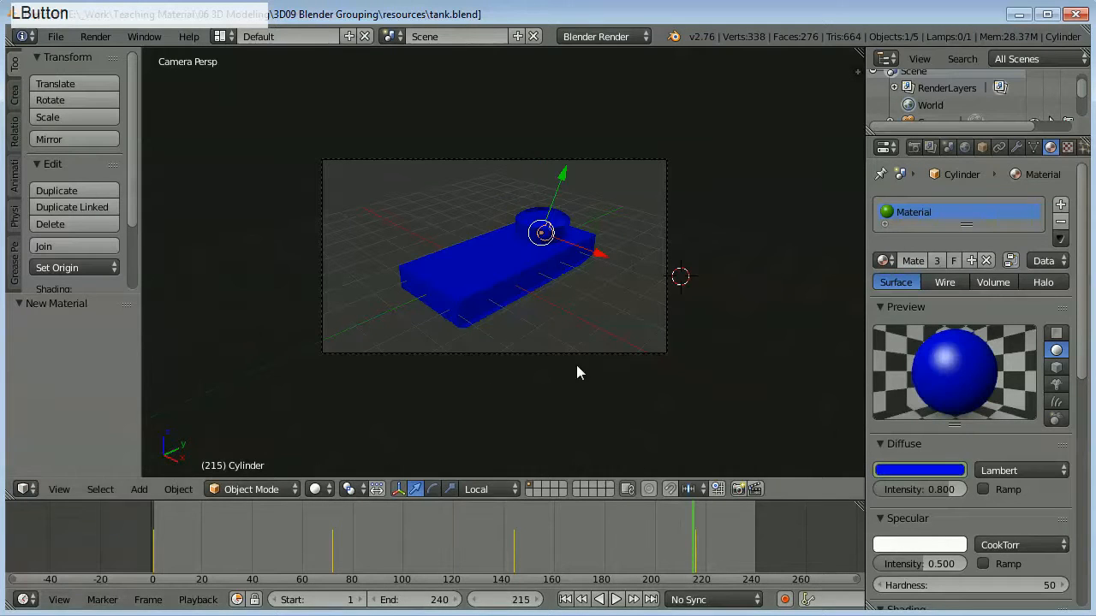
- Render stills of frame 215 and frame 170 through the camera, closing each render result
key(F12)
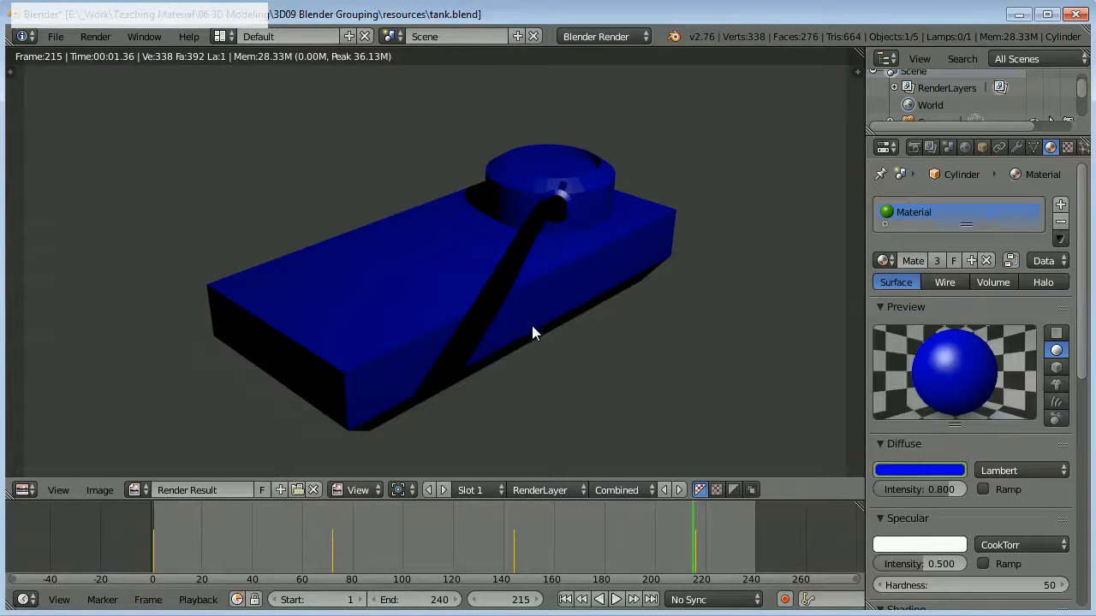
key(Escape)
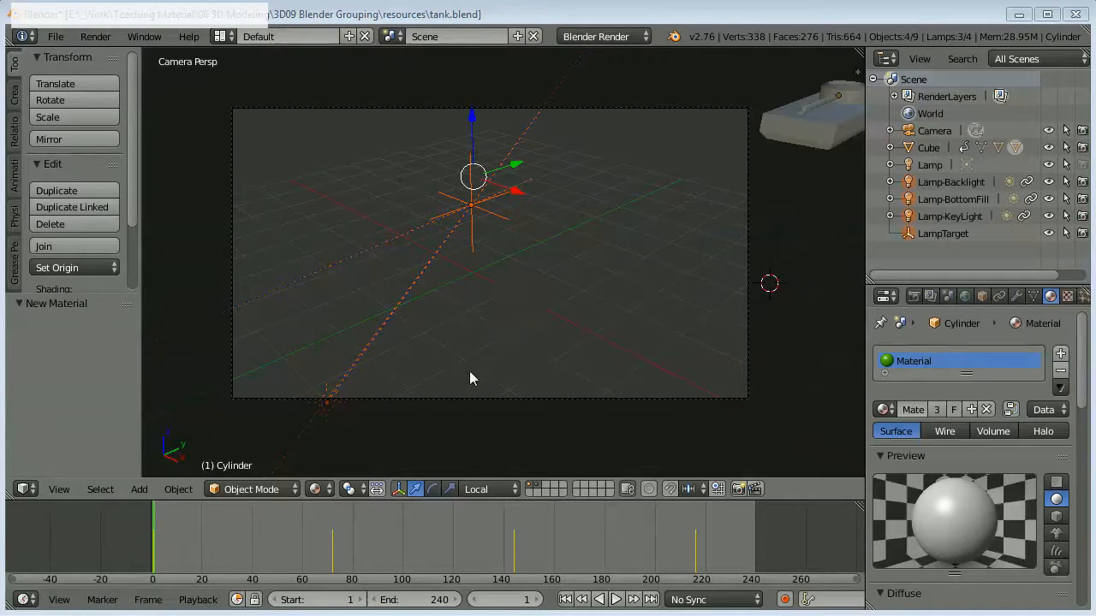
click(578, 550)
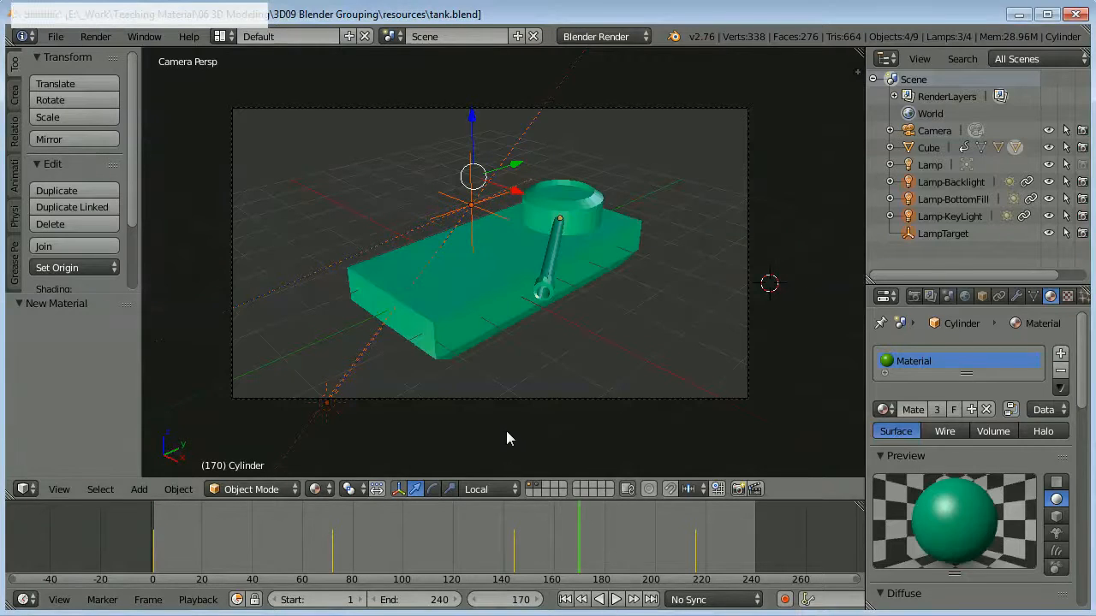
key(F12)
key(Escape)
- Open the scene's render settings, select LampTarget, enlarge the settings area and return to frame 1
click(914, 296)
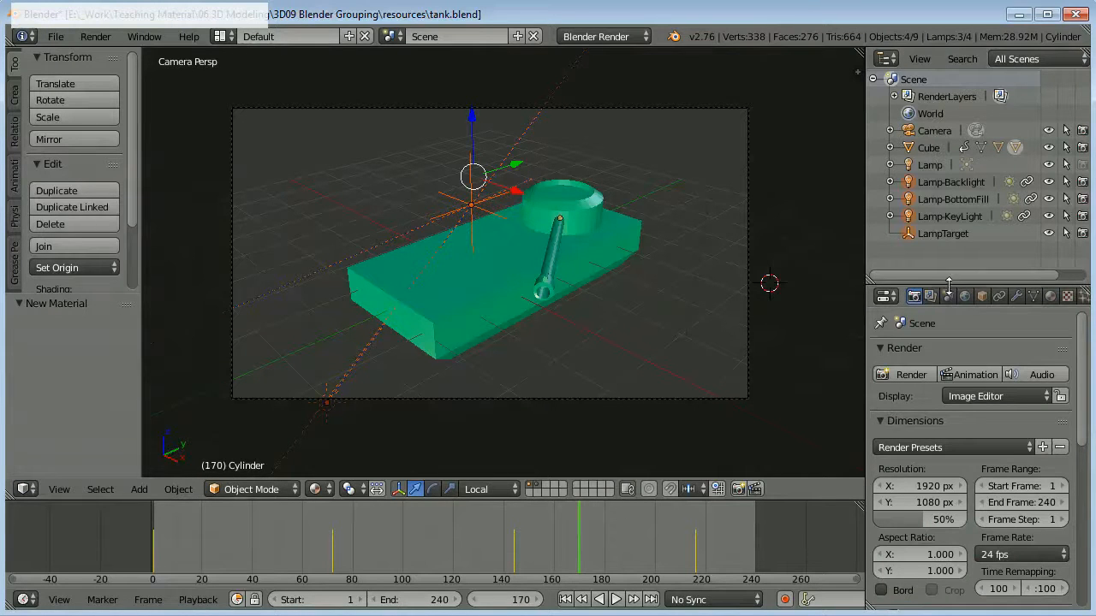
click(945, 237)
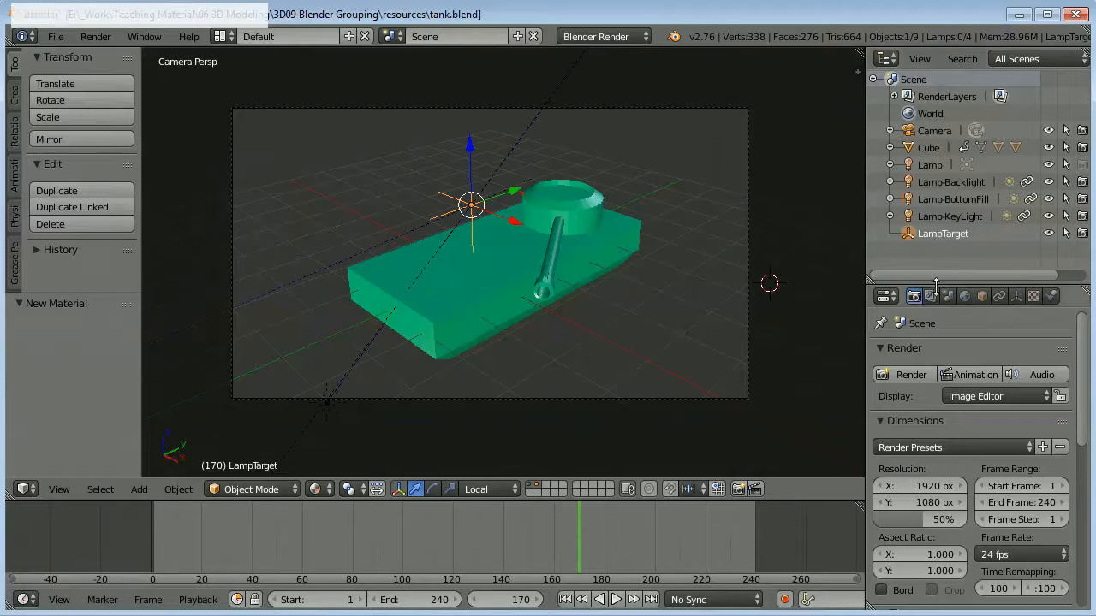
click(953, 279)
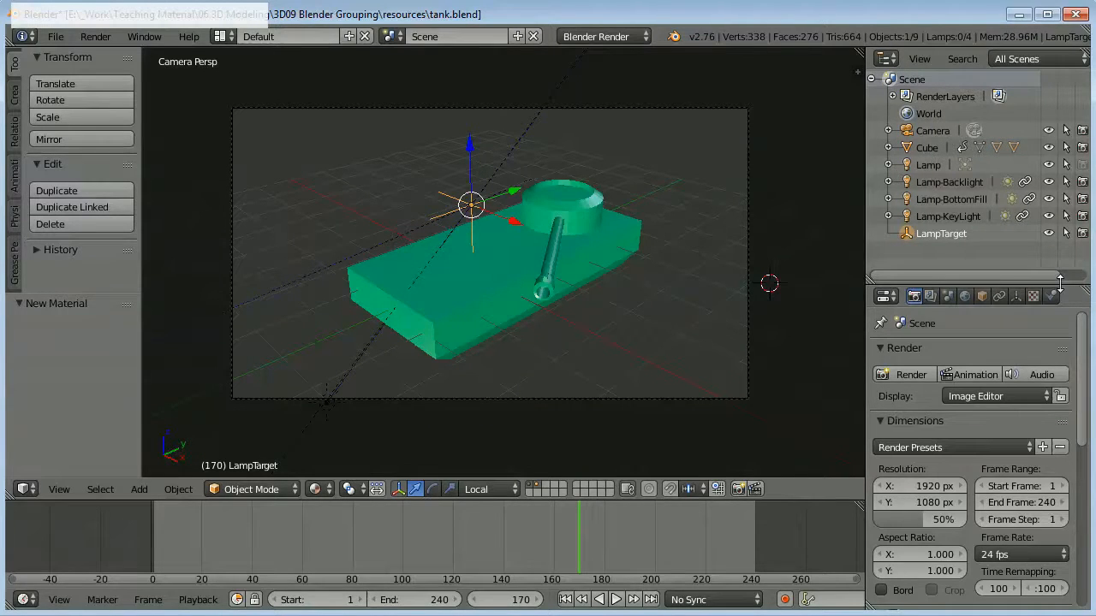
drag(1060, 283, 1055, 205)
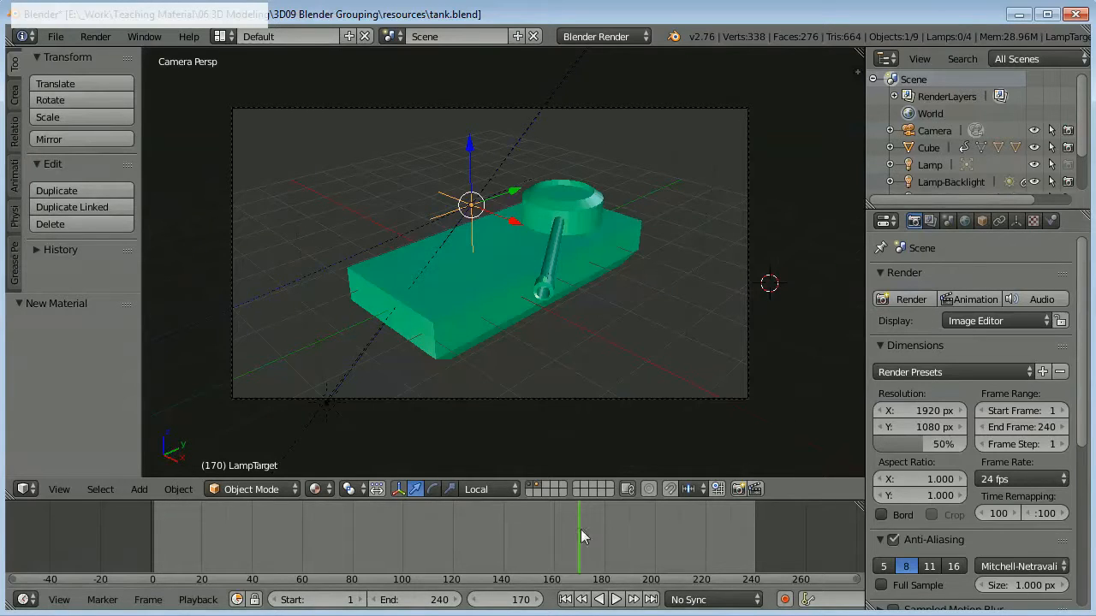
click(565, 599)
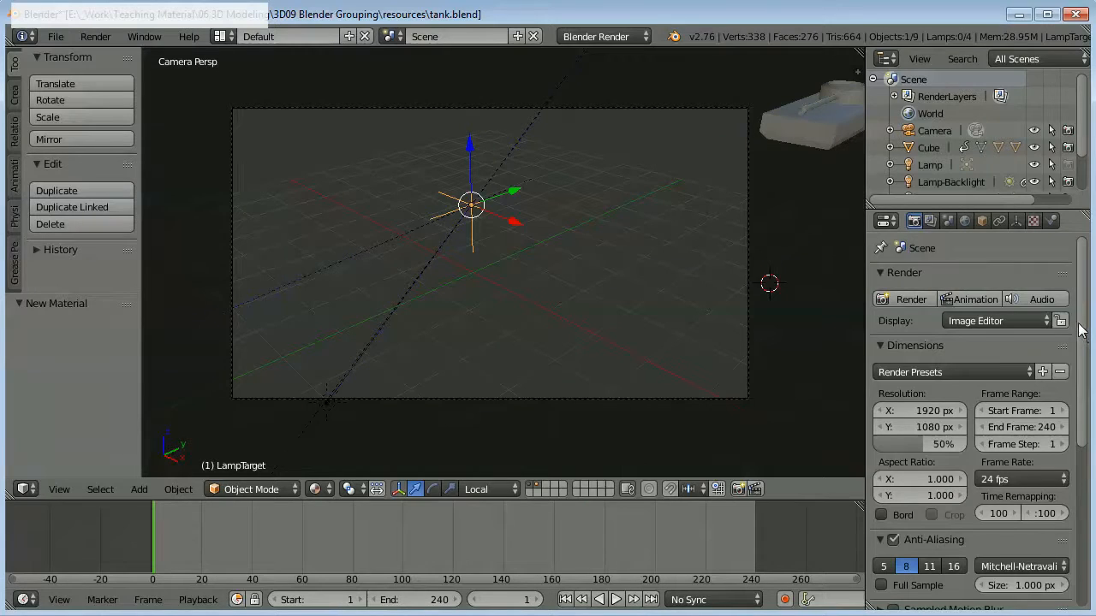
- Set the render output file format to MPEG
drag(1083, 340, 1084, 503)
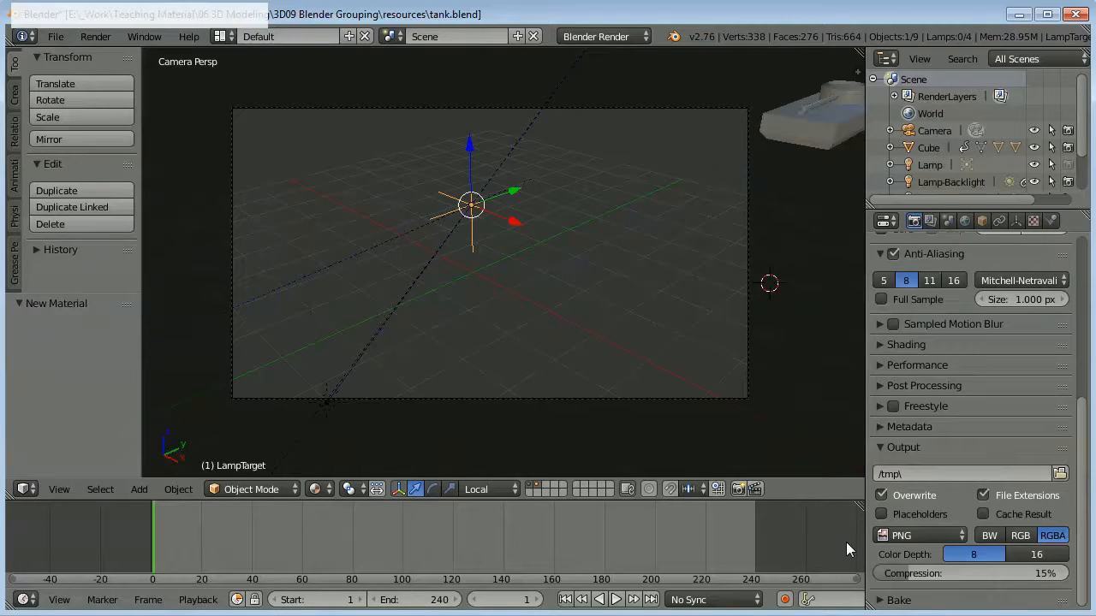
click(898, 534)
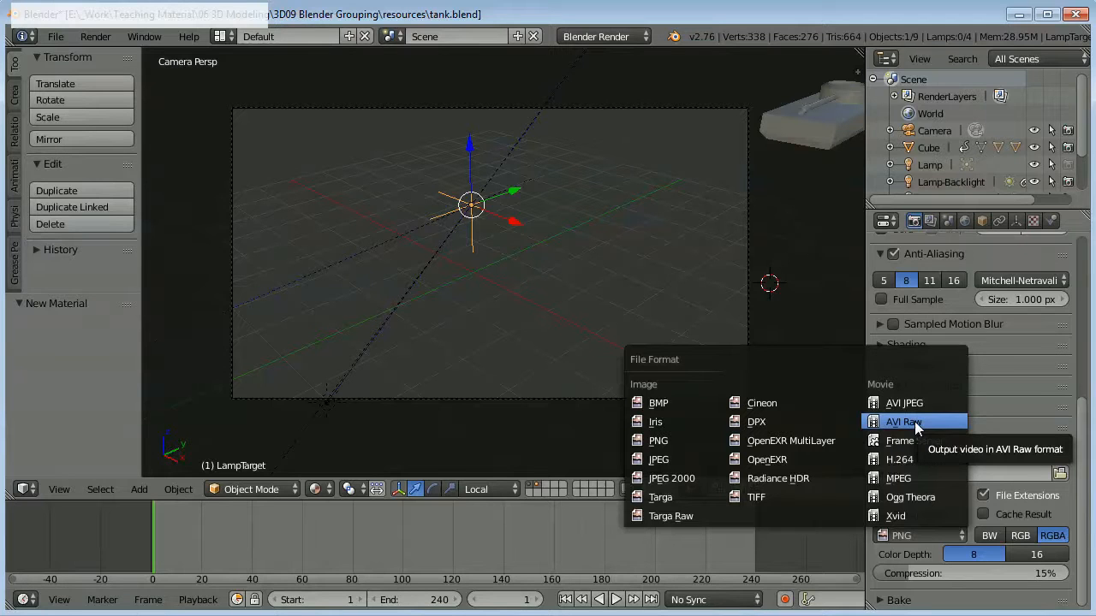
click(908, 477)
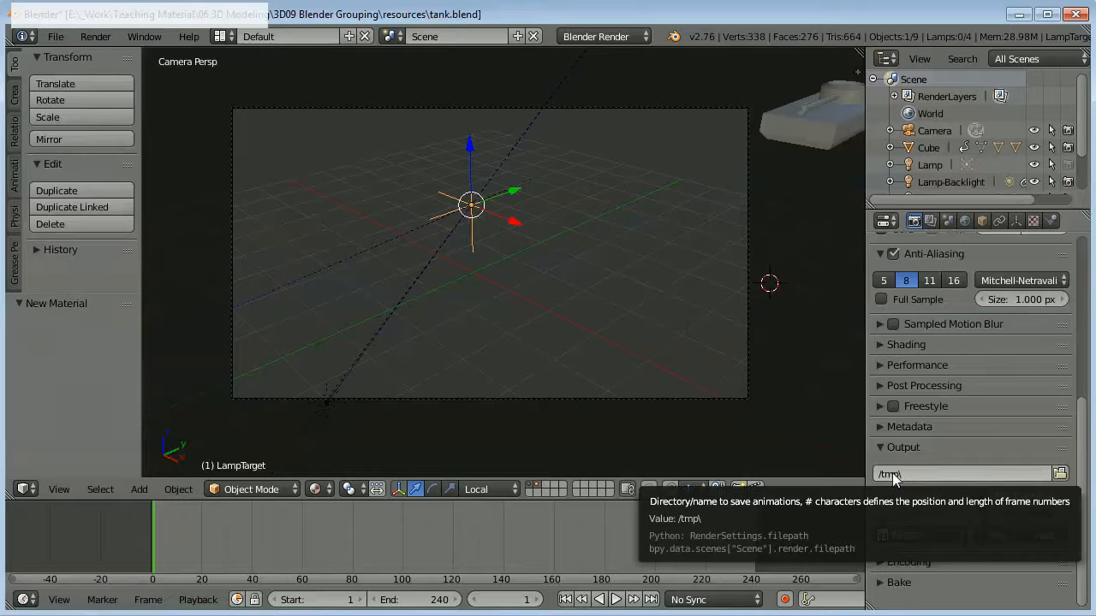
- Set the animation's output folder to the Desktop, keeping the file name blank
click(1058, 473)
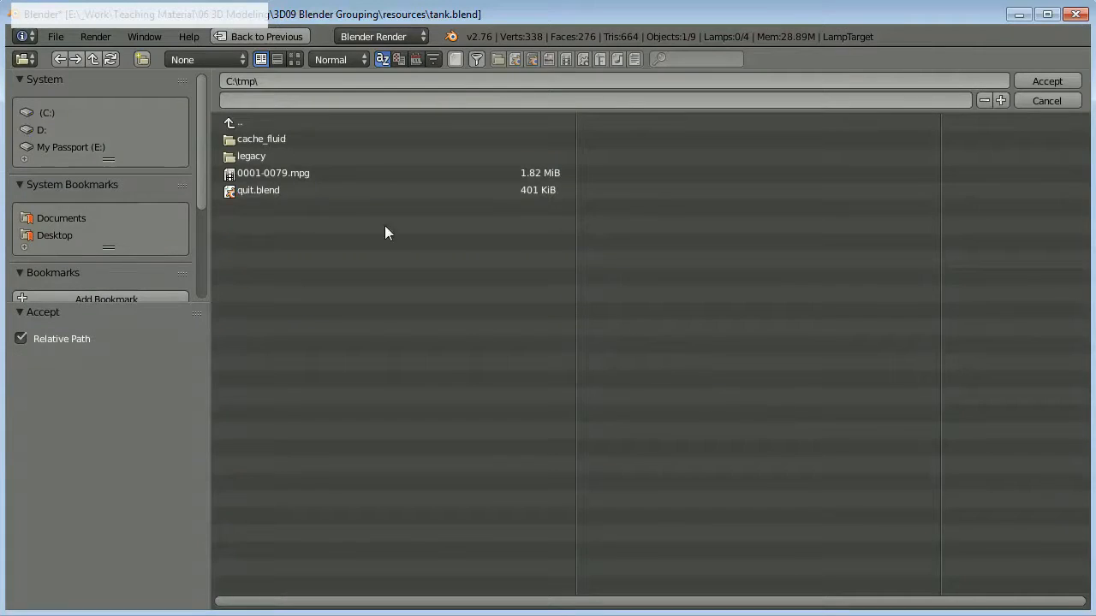
click(55, 235)
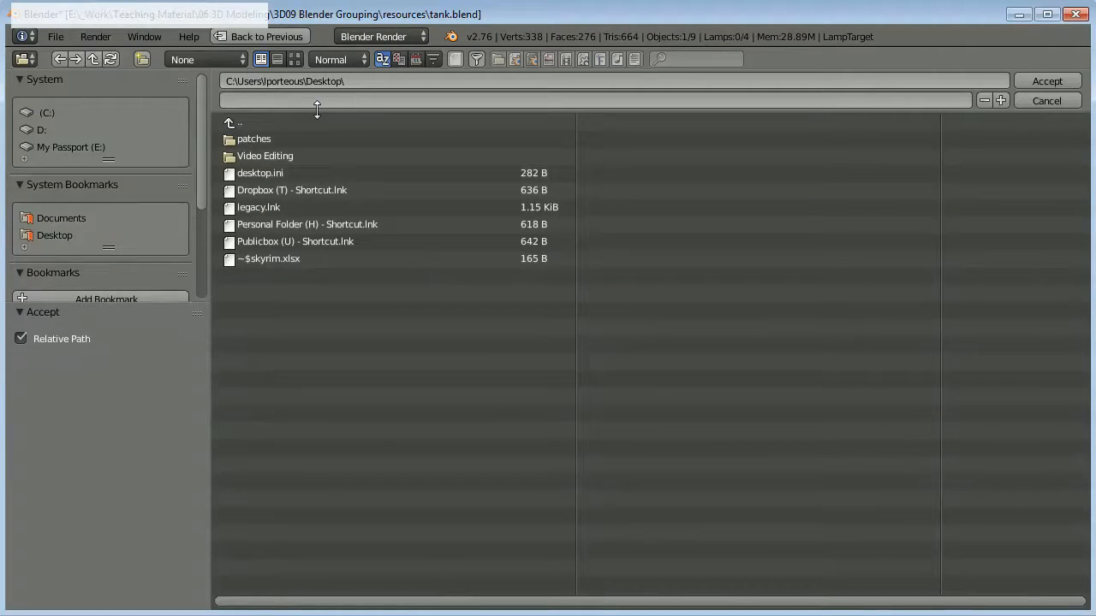
click(1030, 79)
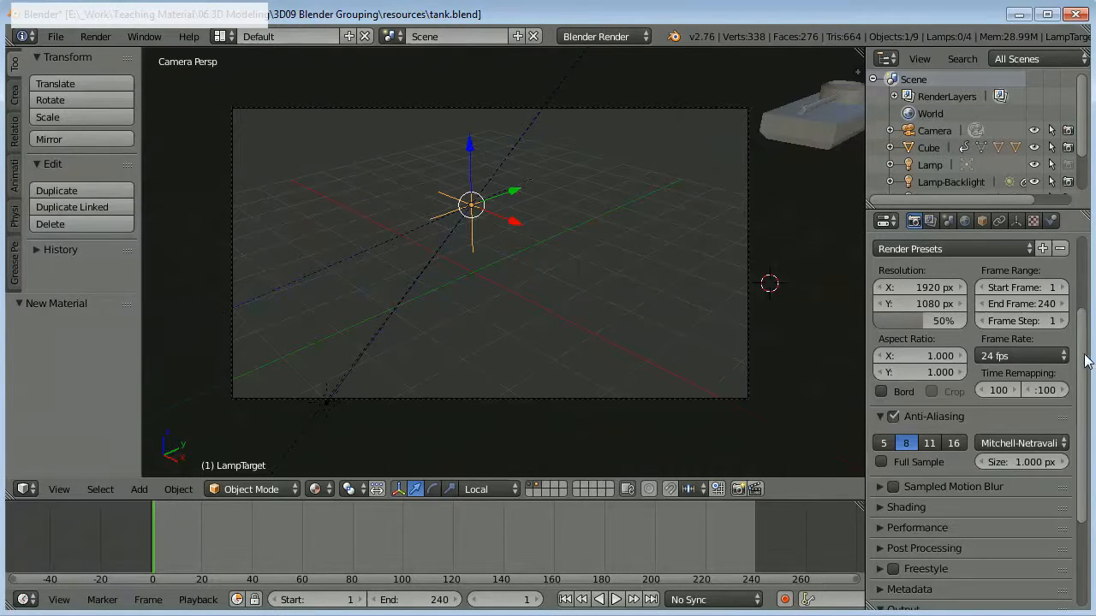
drag(1081, 359, 1087, 504)
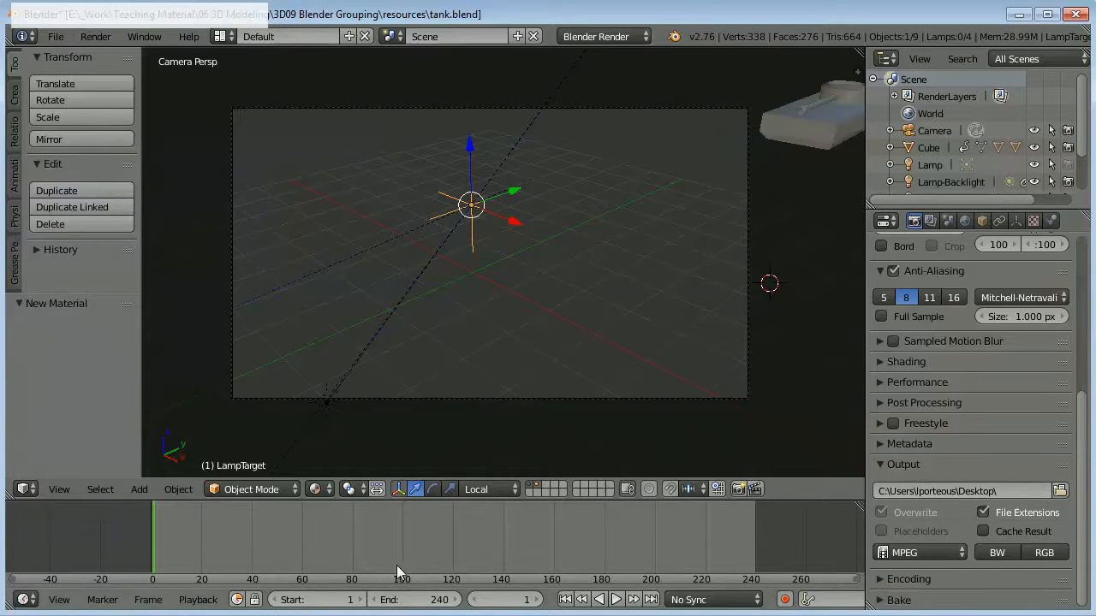
click(171, 615)
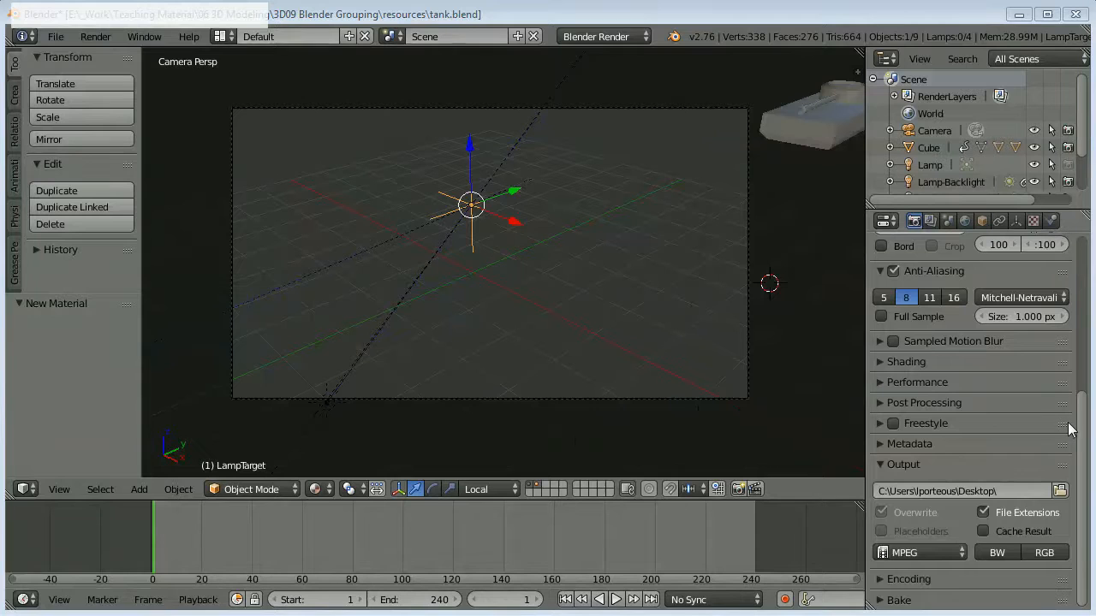
- Review the dimensions, frame rate, anti-aliasing, shading and output render settings, collapsing the Shading and Anti-Aliasing sections
drag(1083, 425, 1085, 254)
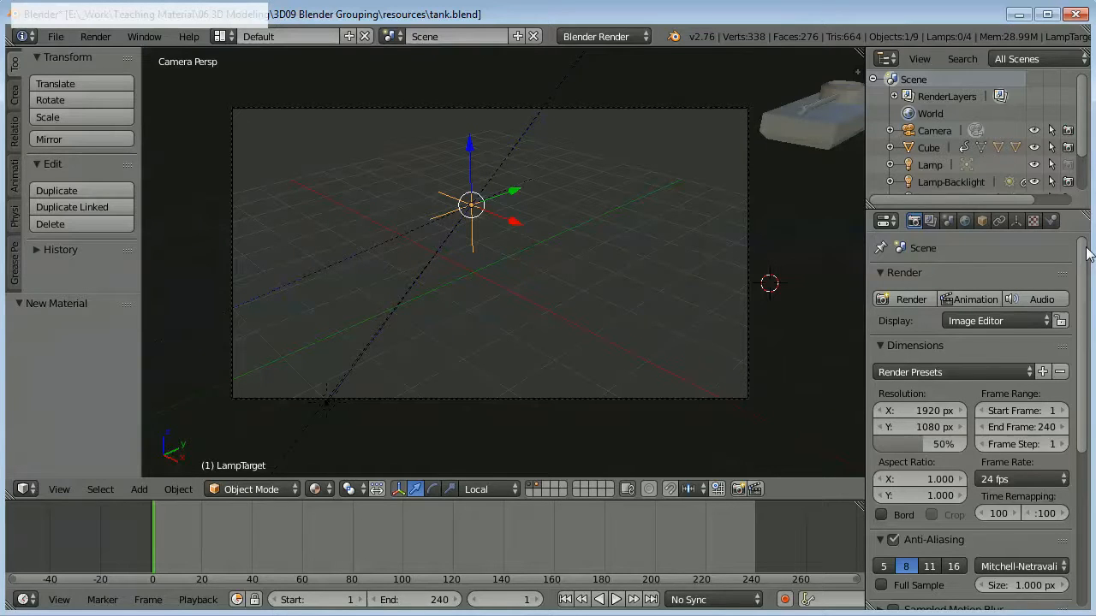
scroll(1087, 252, down, 3)
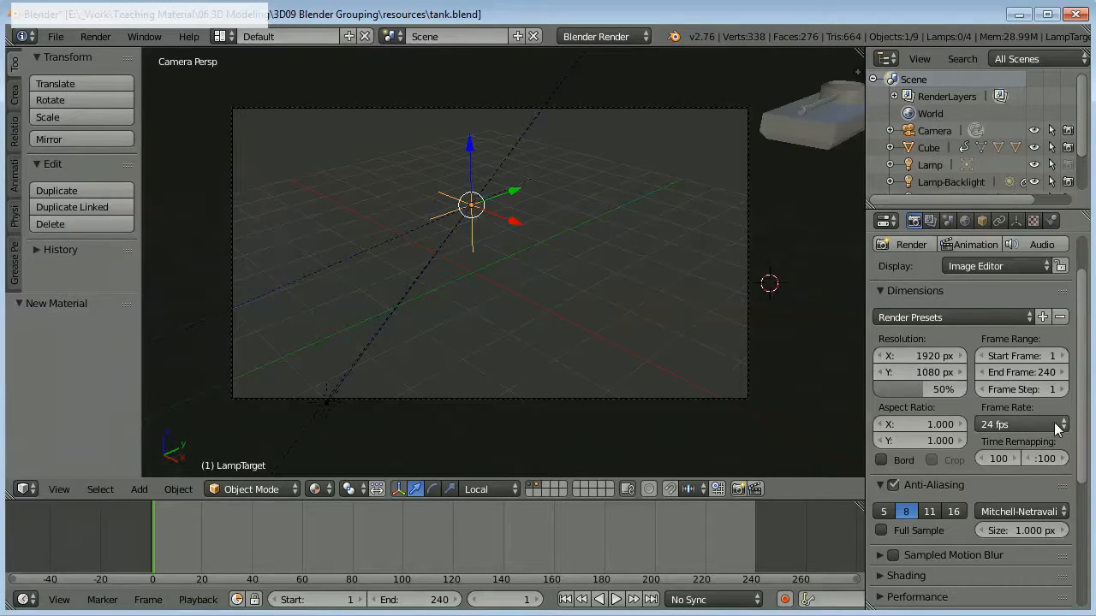
drag(1082, 428, 1082, 497)
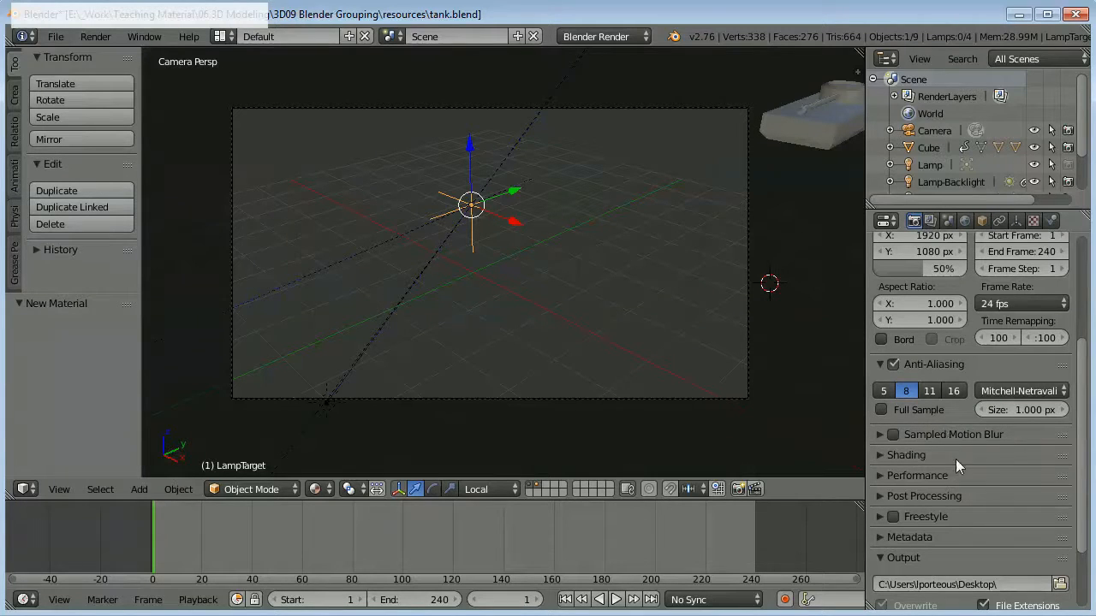
click(891, 455)
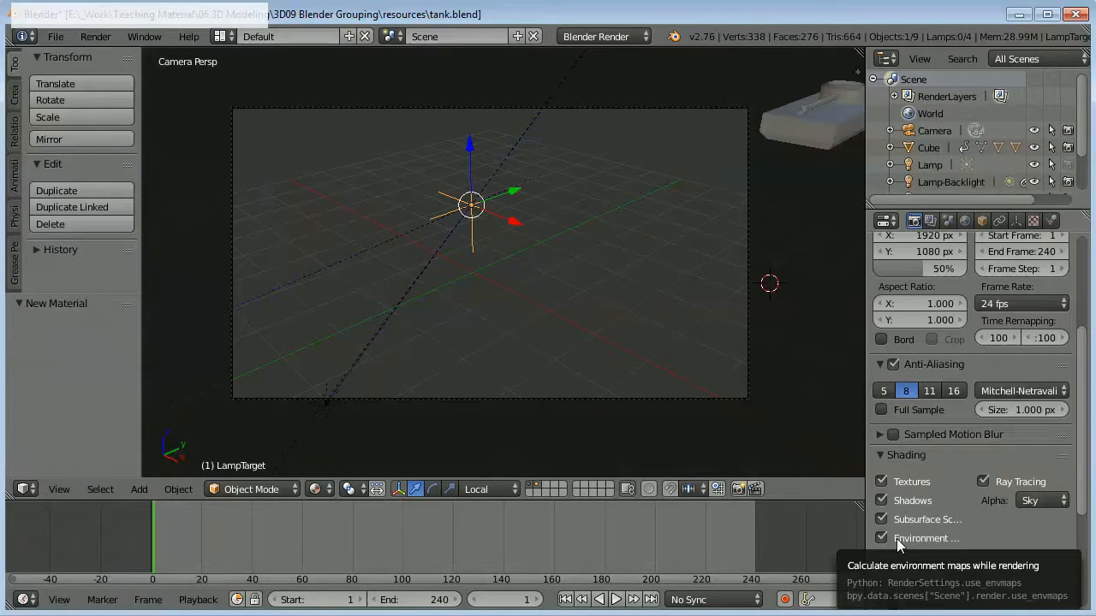
click(883, 459)
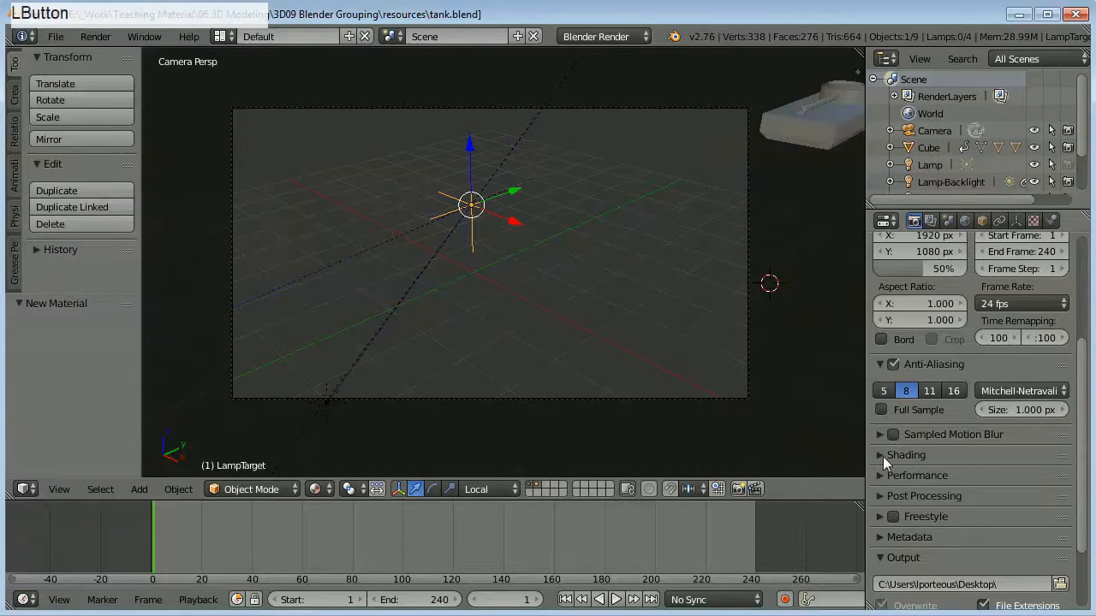
click(880, 359)
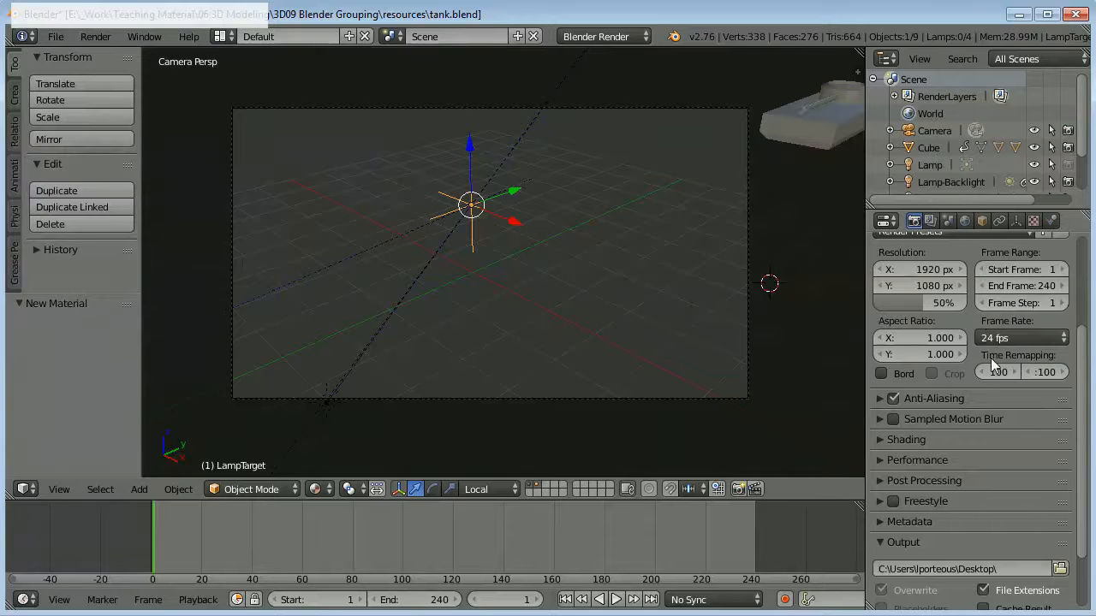
scroll(981, 420, down, 2)
scroll(981, 421, up, 4)
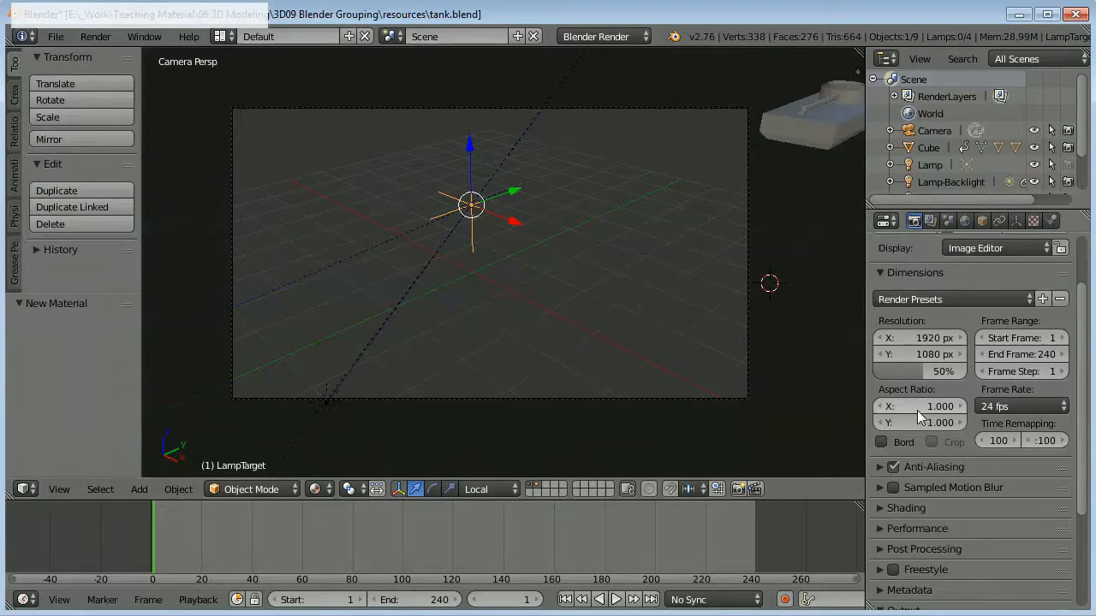
scroll(917, 413, down, 4)
scroll(916, 413, down, 1)
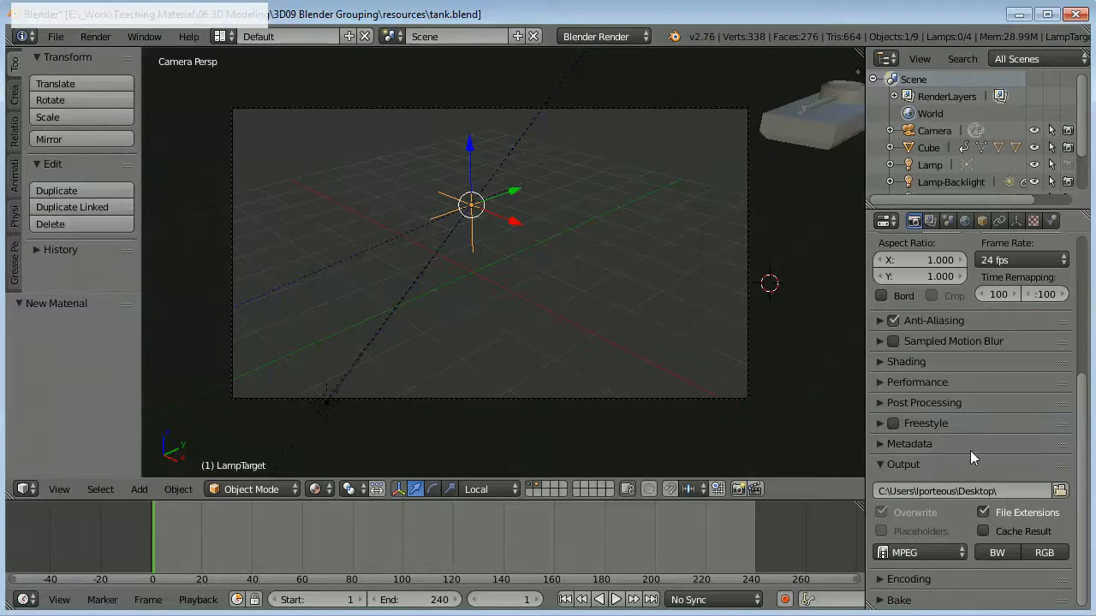
scroll(970, 450, up, 6)
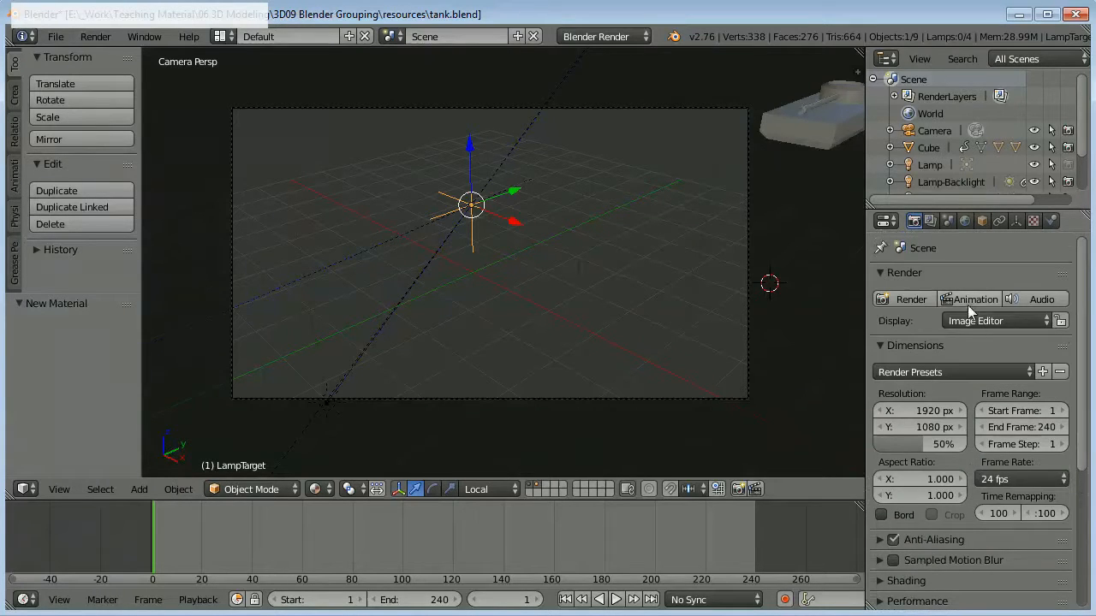
- Render the full animation from frame 1 to 240 and minimise Blender to reach the desktop
click(966, 302)
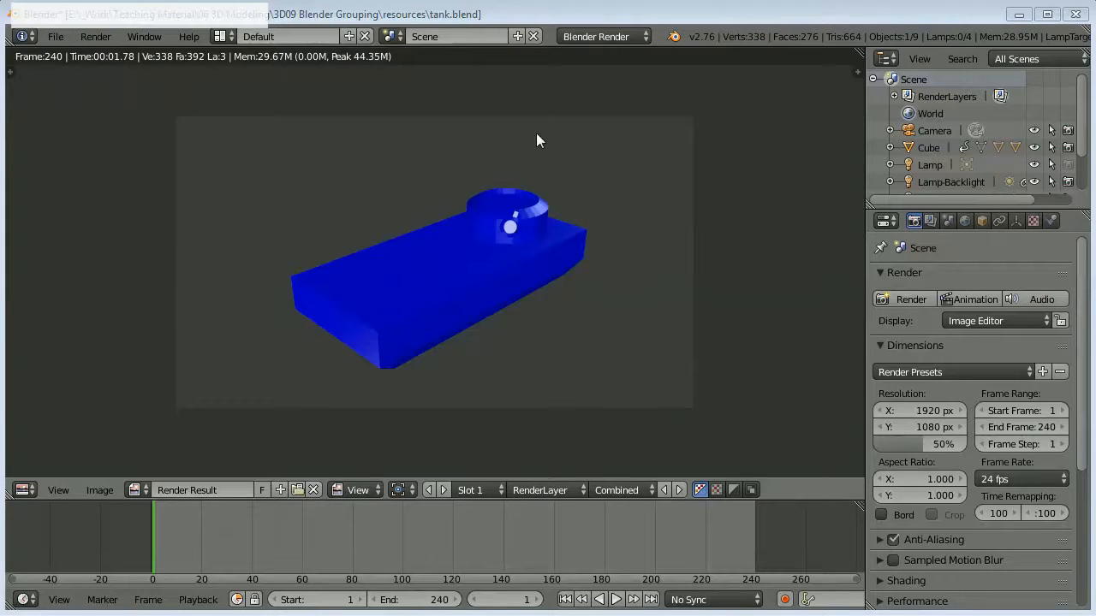
mouse_move(441, 15)
mouse_down()
mouse_move(606, 24)
mouse_move(444, 15)
mouse_up()
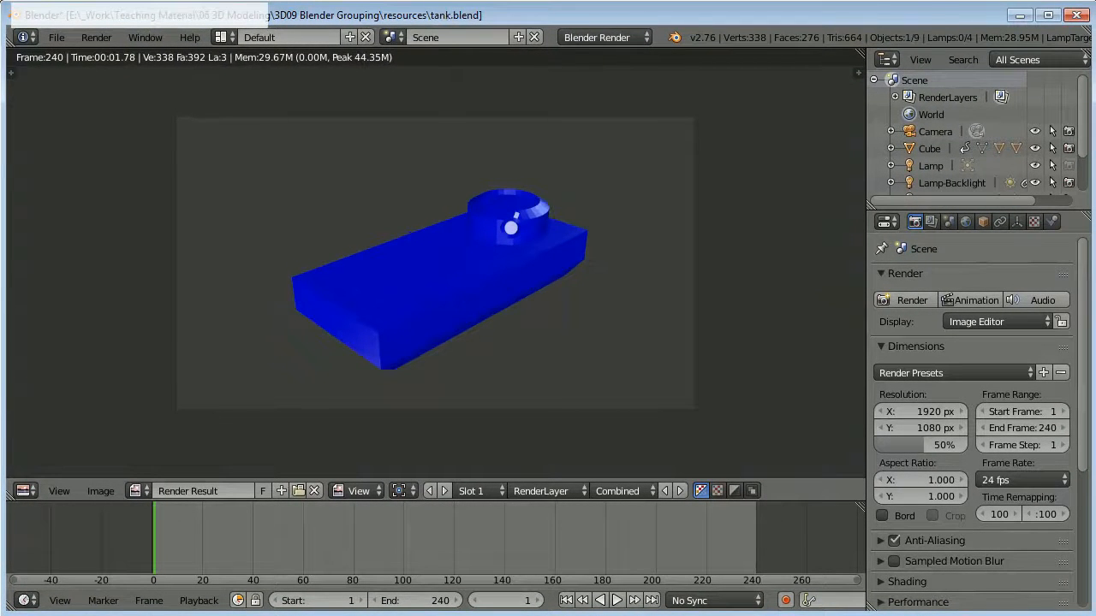
click(1020, 15)
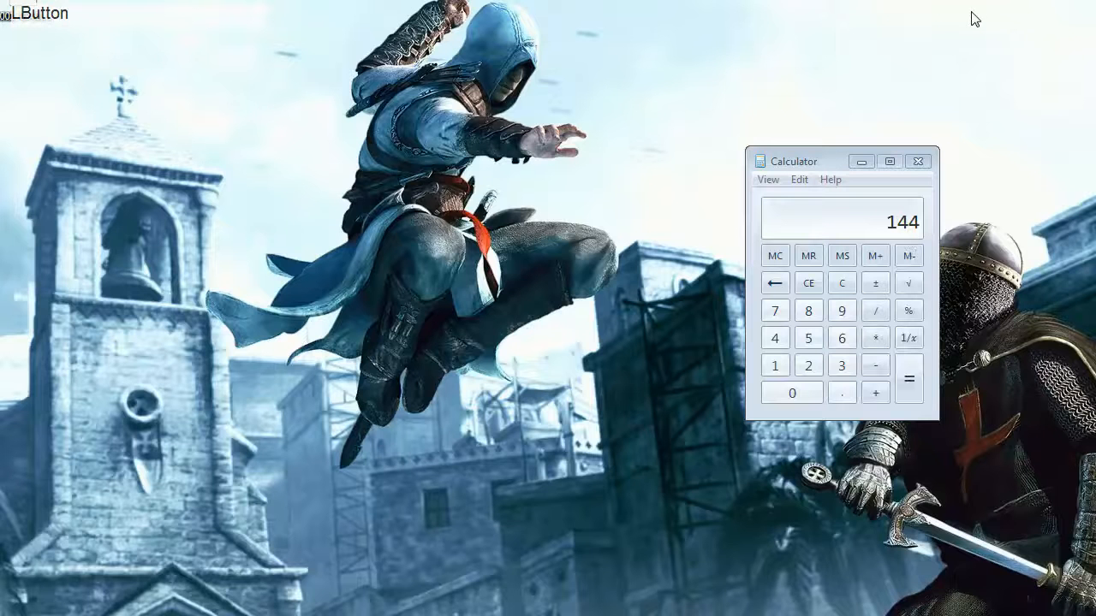
- Move the rendered file 0001-0240.dvd to the middle of the desktop and close the Calculator
drag(24, 5, 488, 182)
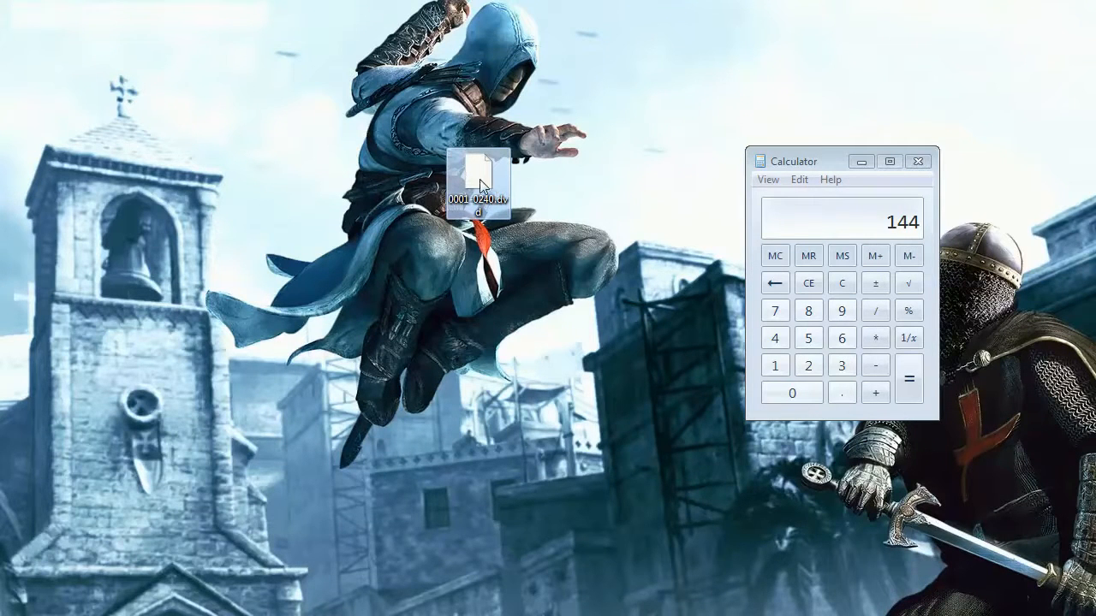
mouse_move(464, 186)
click(916, 161)
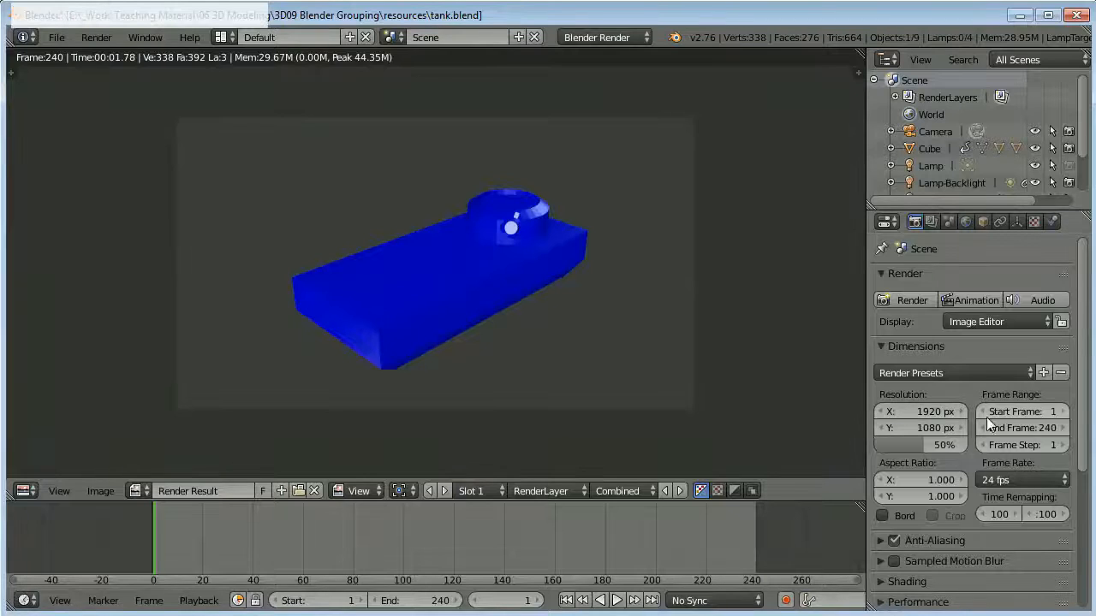
- Check the output file format in Blender's render settings, return to the desktop and move 0001-0240.dvd to a clear spot
drag(1084, 414, 1079, 563)
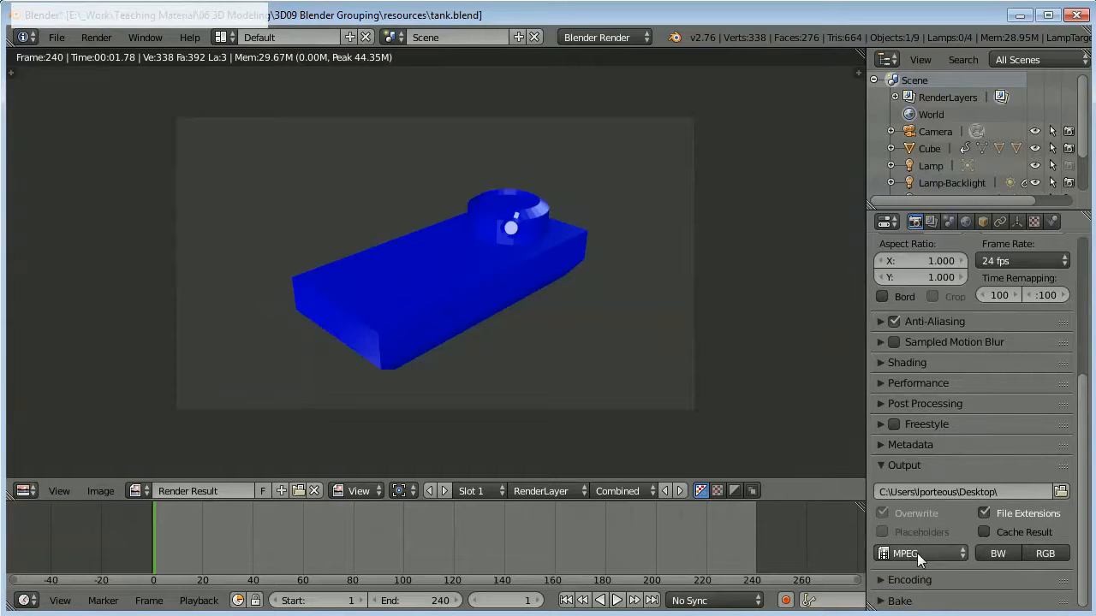
click(1020, 16)
drag(474, 173, 674, 454)
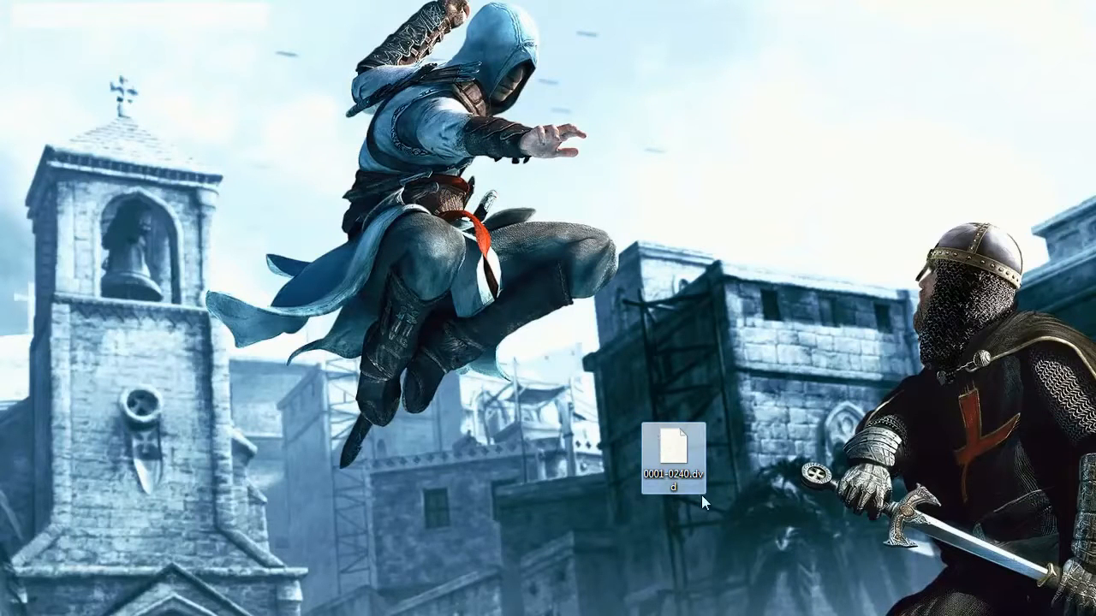
- Rename 0001-0240.dvd on the desktop to 0001-0240.mpg, accepting the extension change, and move the file higher up on the desktop
right_click(672, 454)
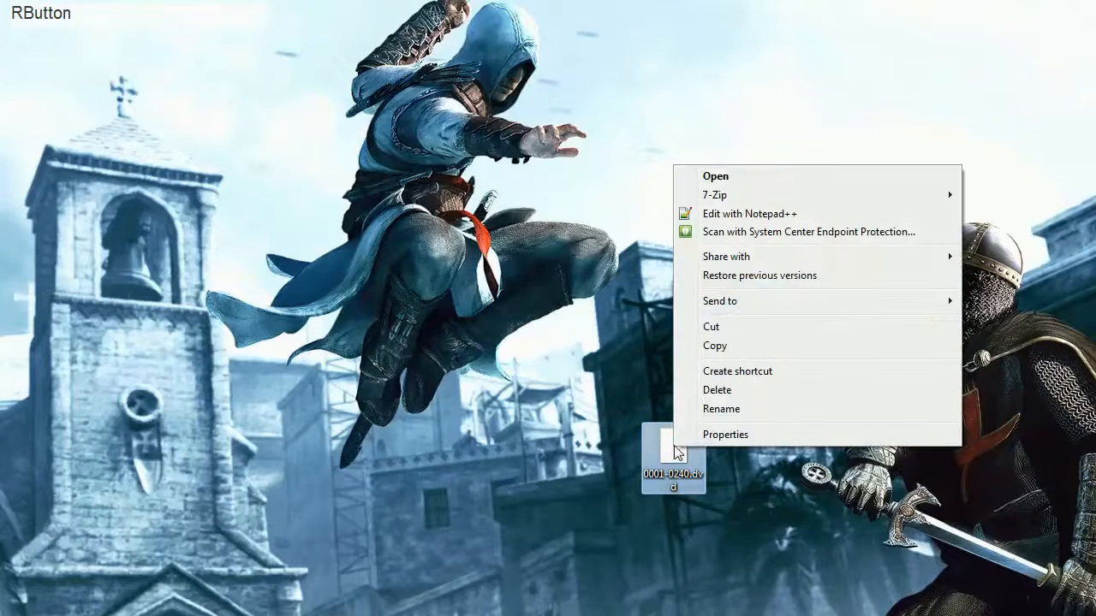
click(721, 410)
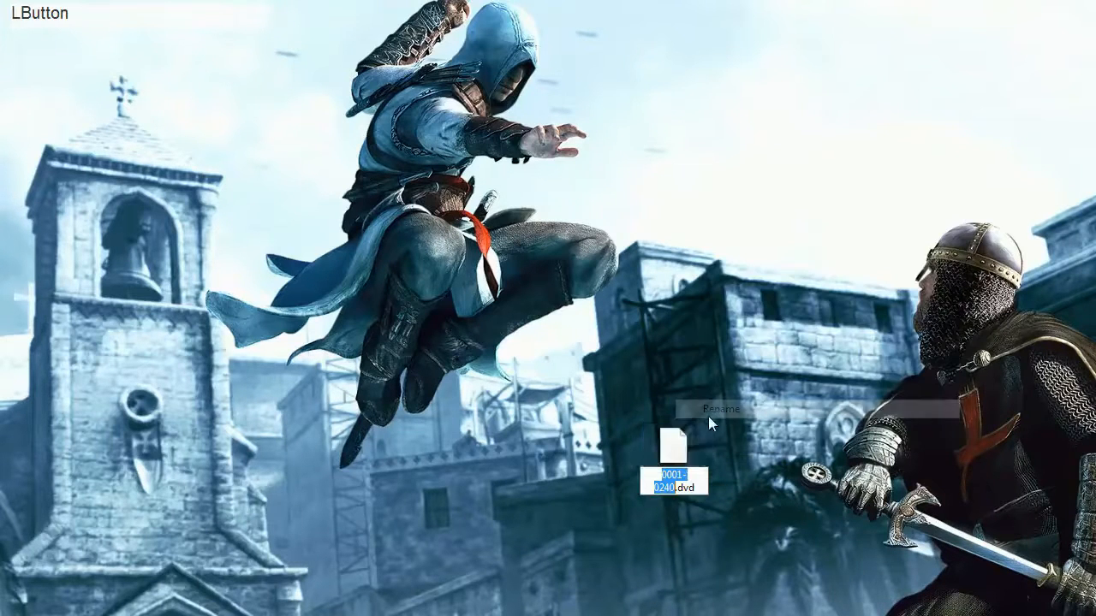
click(703, 487)
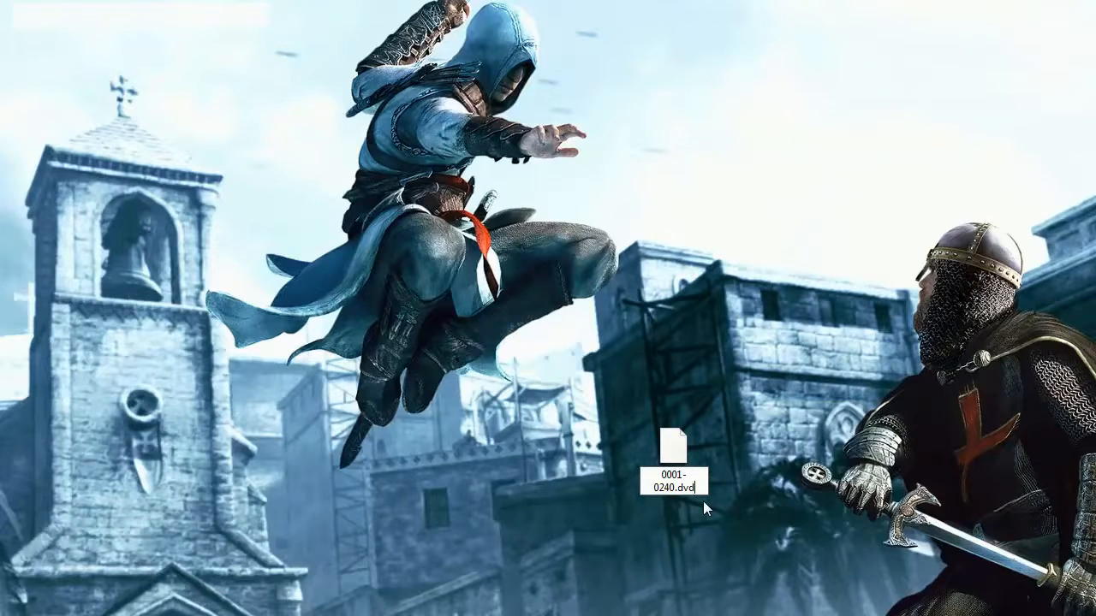
key(BackSpace)
key(BackSpace)
key(BackSpace)
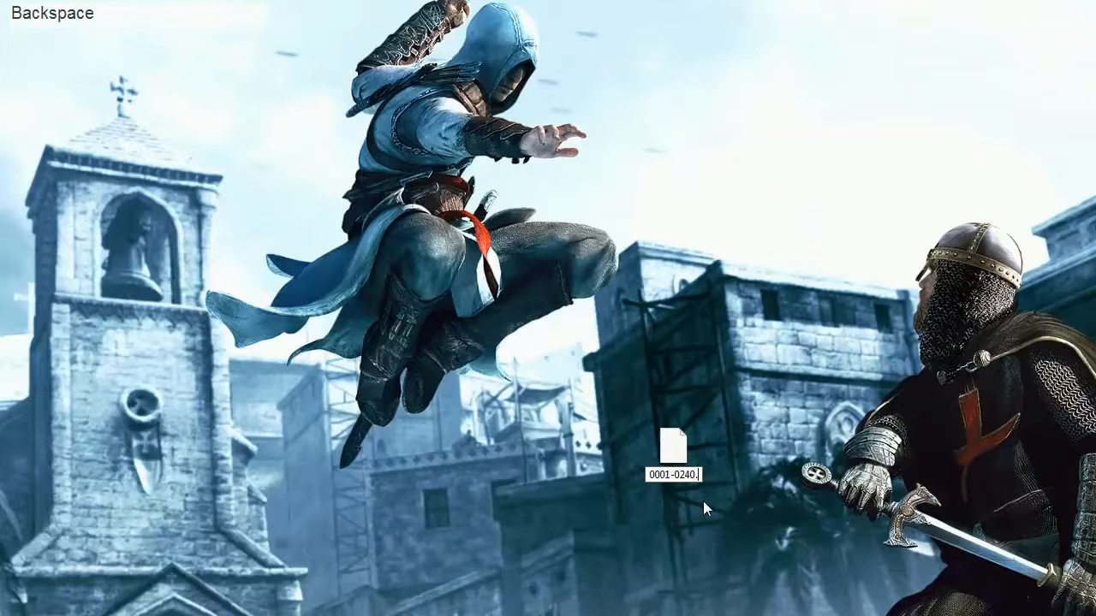
text(mpg)
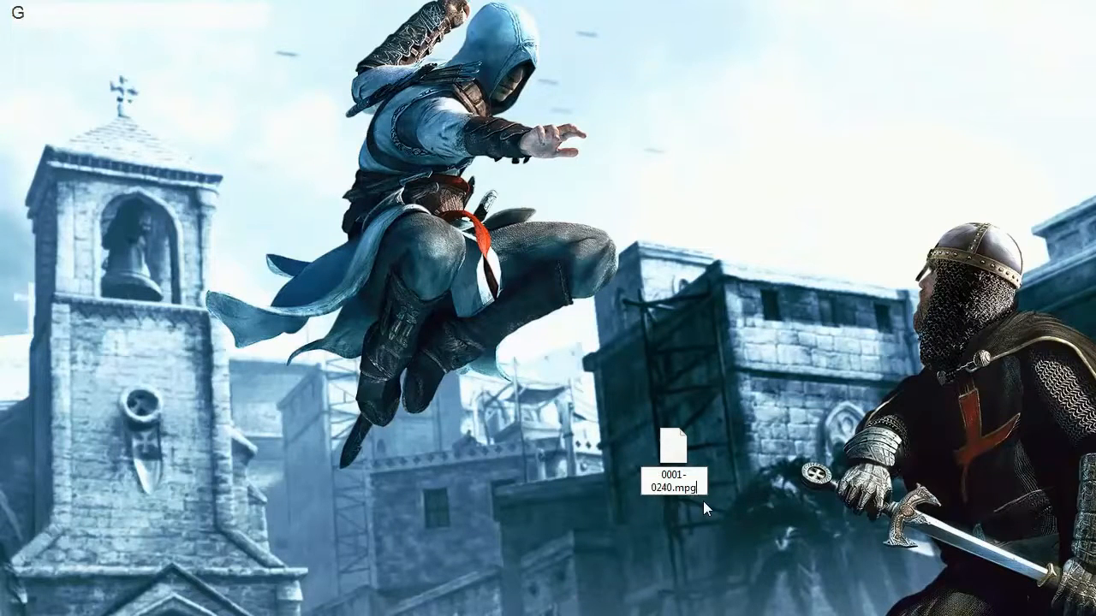
key(Return)
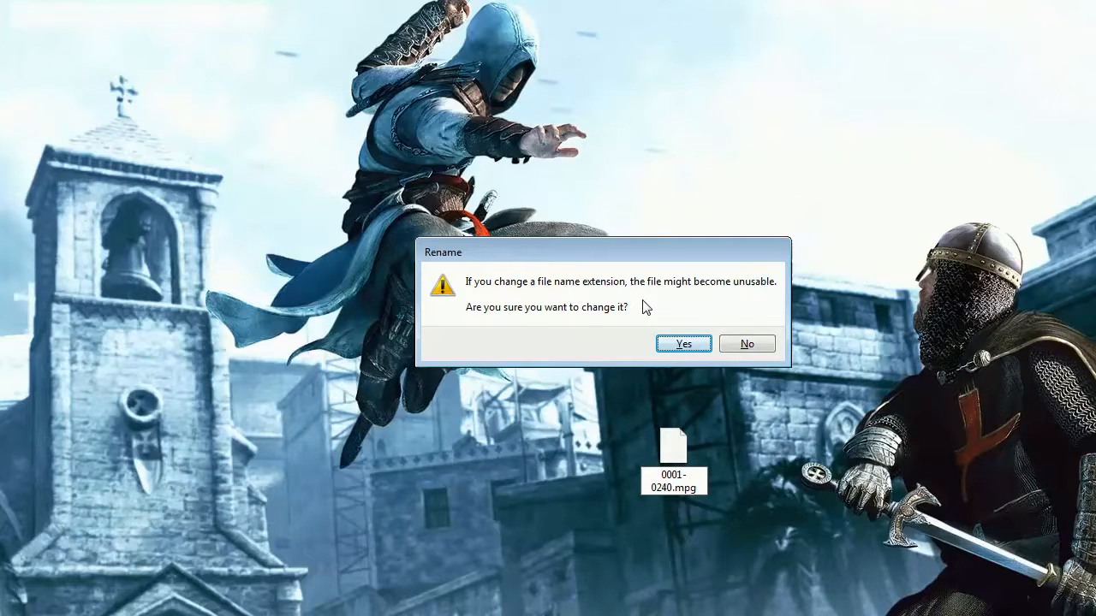
click(683, 343)
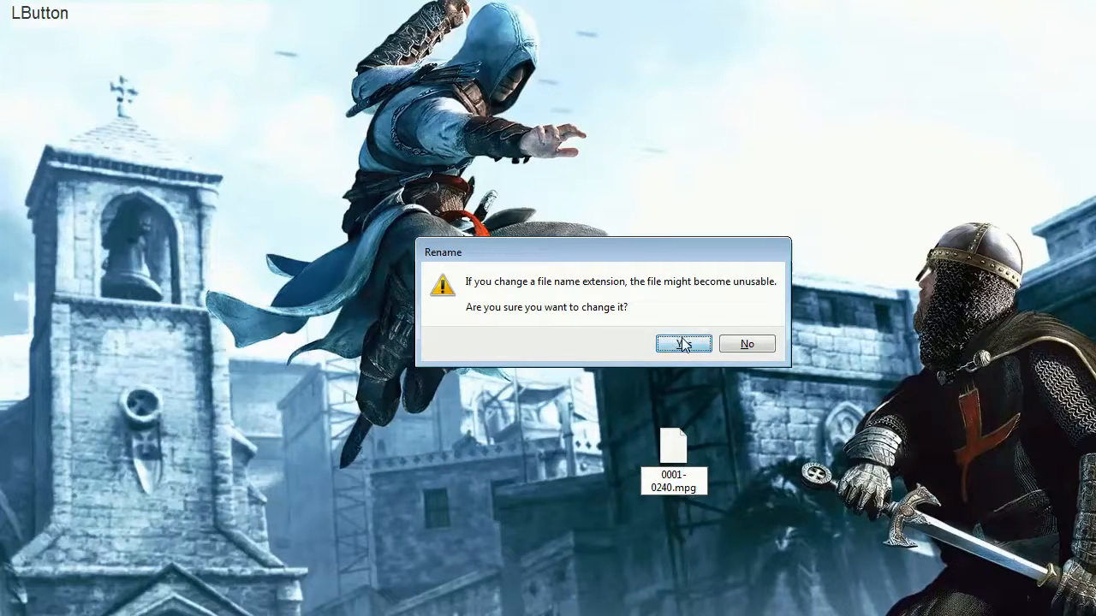
drag(673, 450, 610, 171)
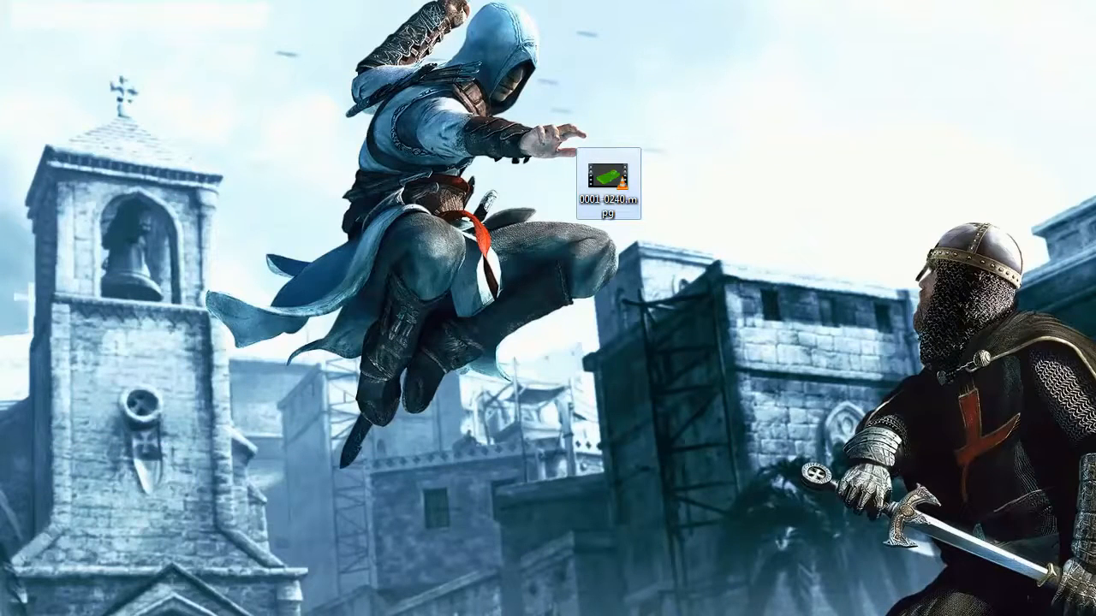
click(213, 504)
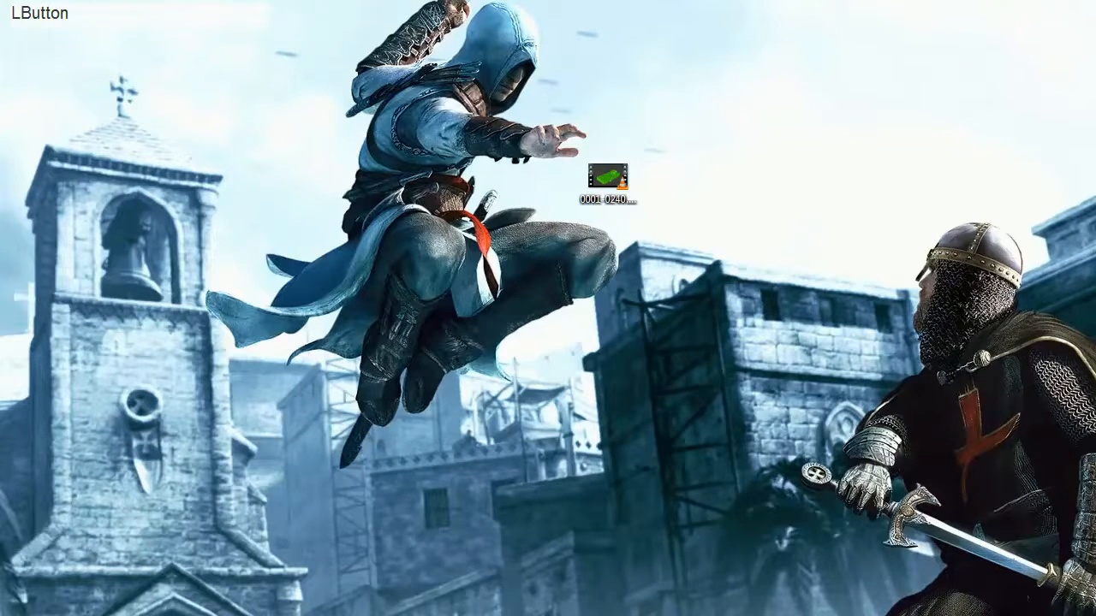
- In the patches folder window's Folder Options, check that hiding extensions for known file types is off, and close the window
drag(1095, 61, 557, 30)
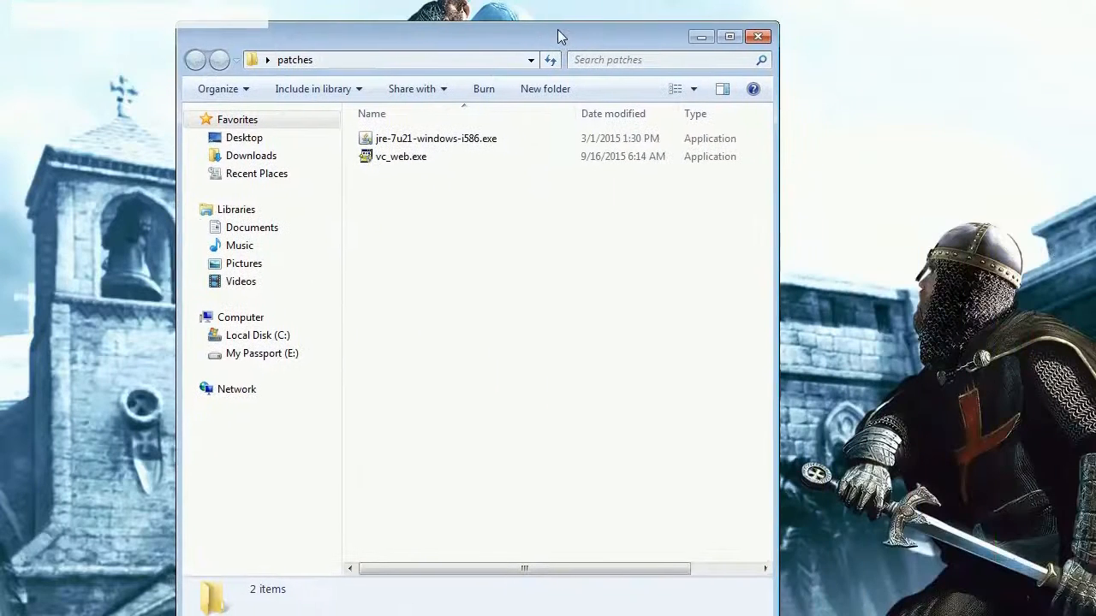
click(224, 88)
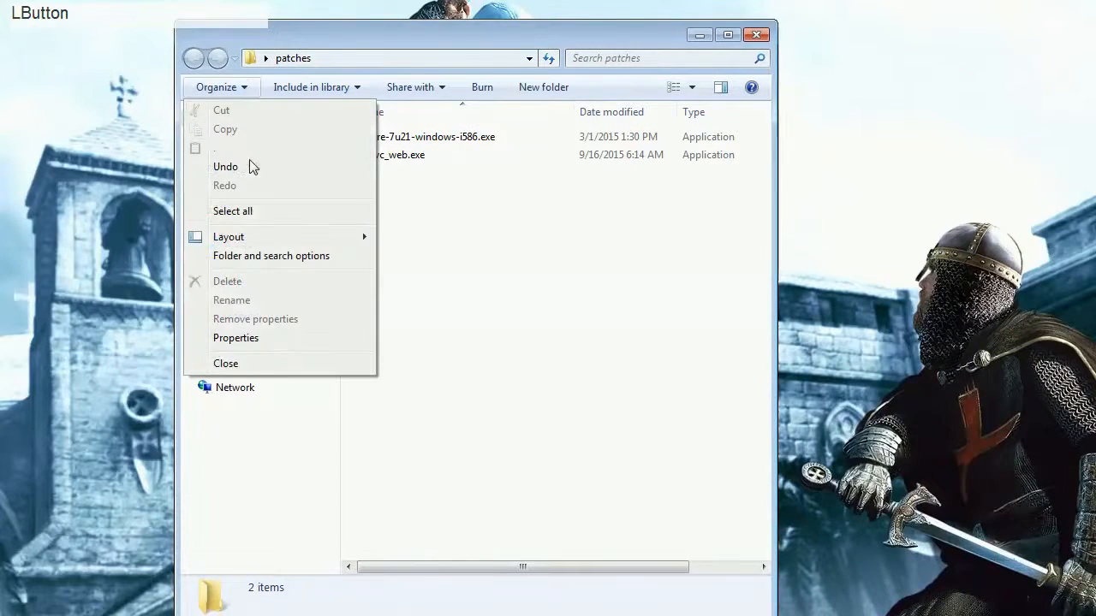
click(267, 255)
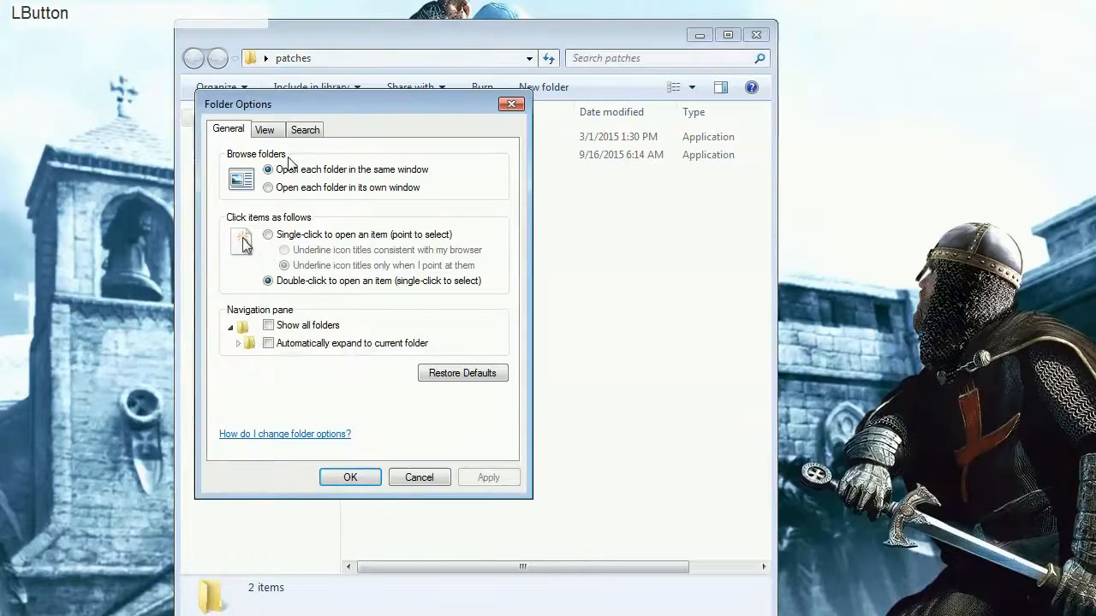
click(264, 129)
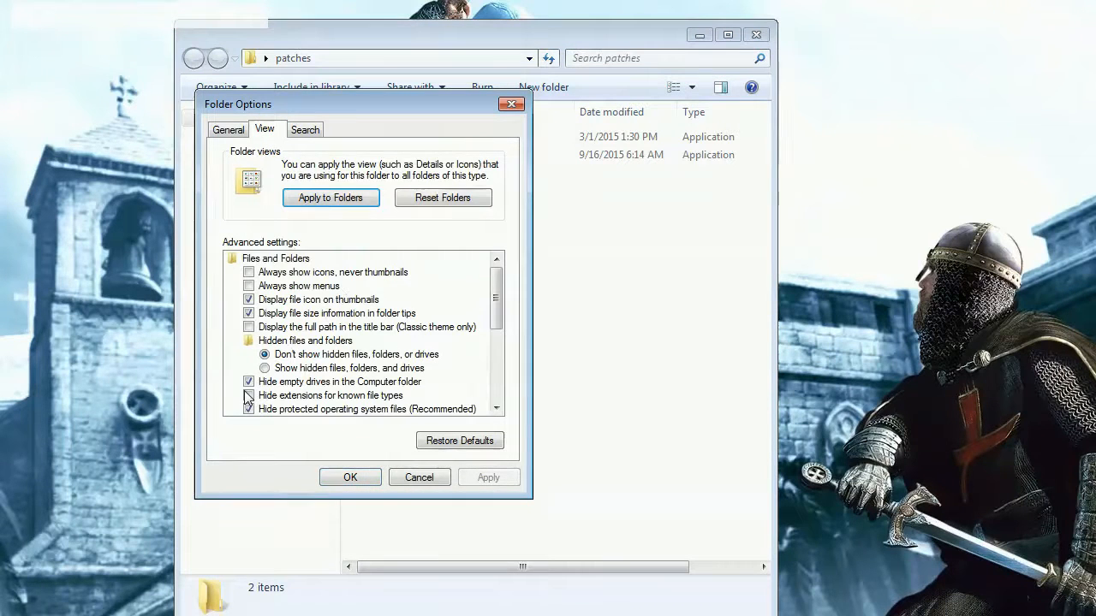
click(249, 395)
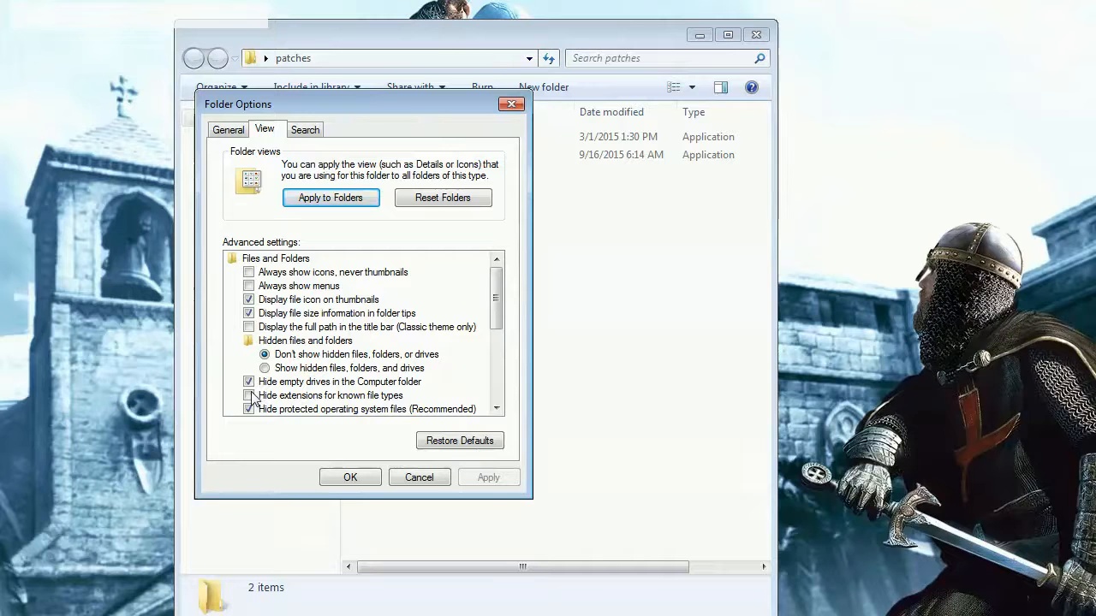
click(350, 477)
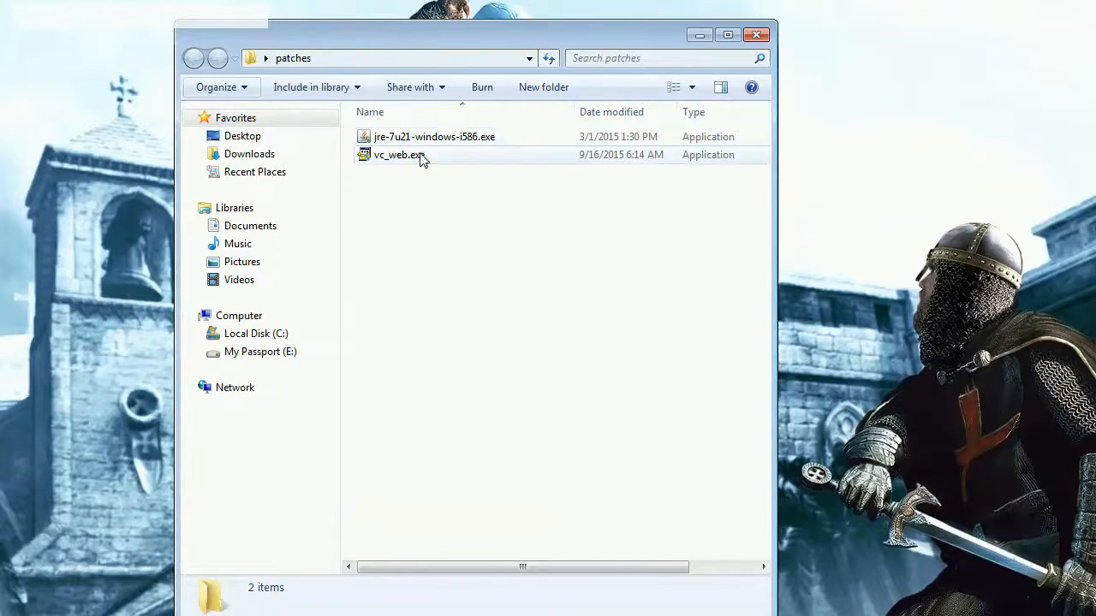
click(758, 37)
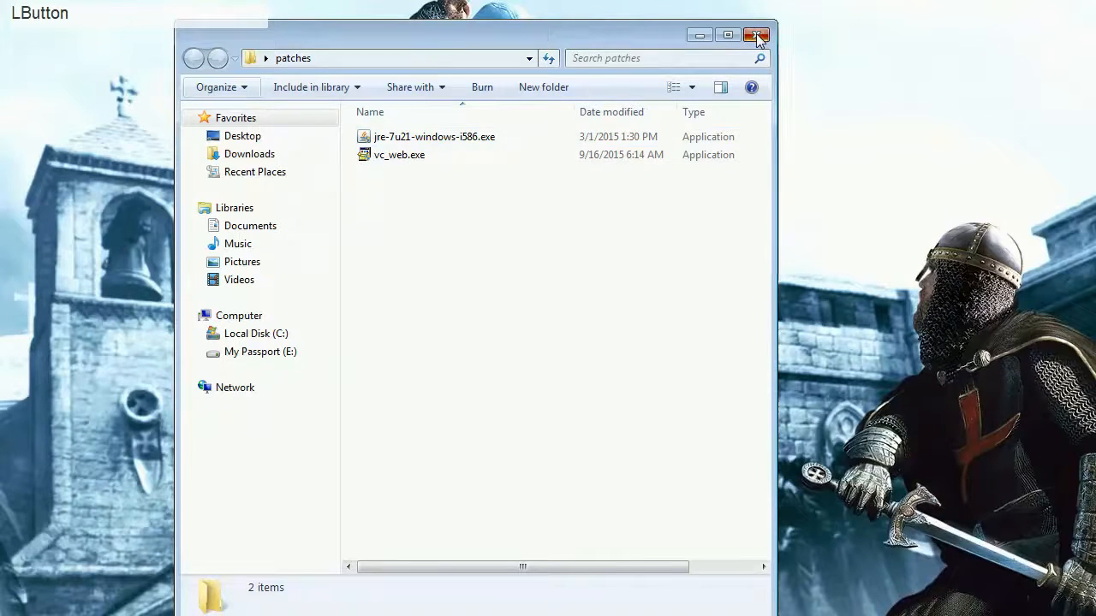
- Play 0001-0240.mpg from the desktop in VLC media player, replay it once and close the player
click(619, 197)
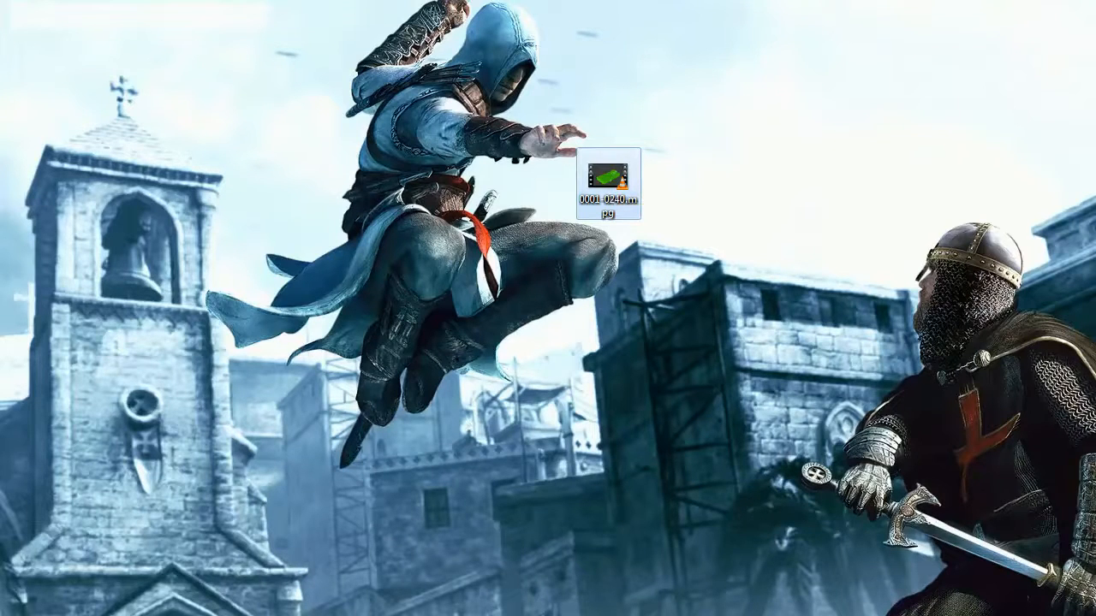
click(710, 210)
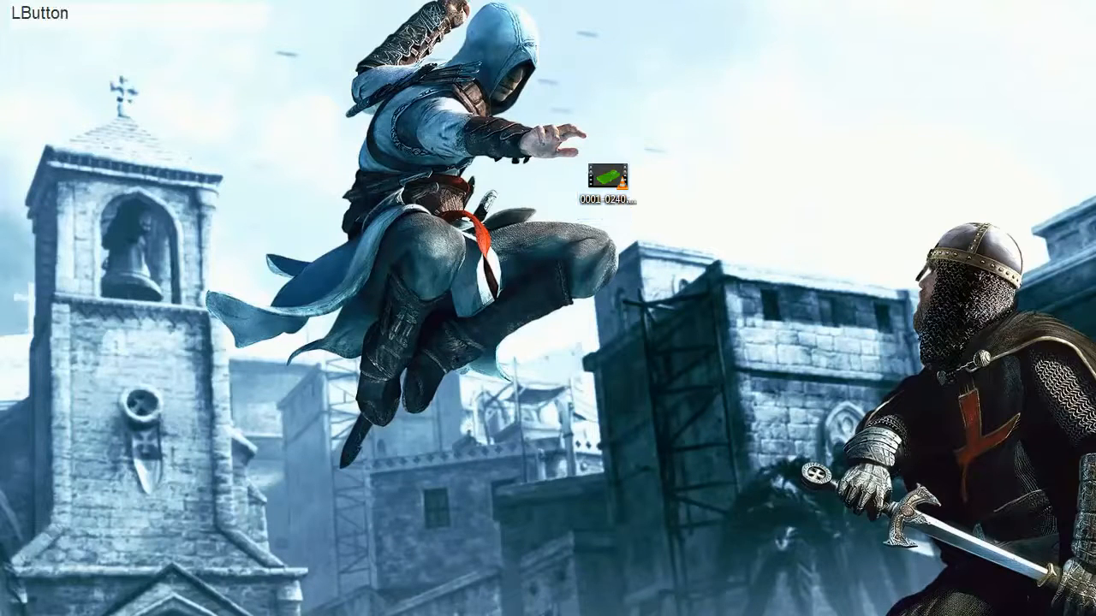
click(601, 179)
double_click(599, 178)
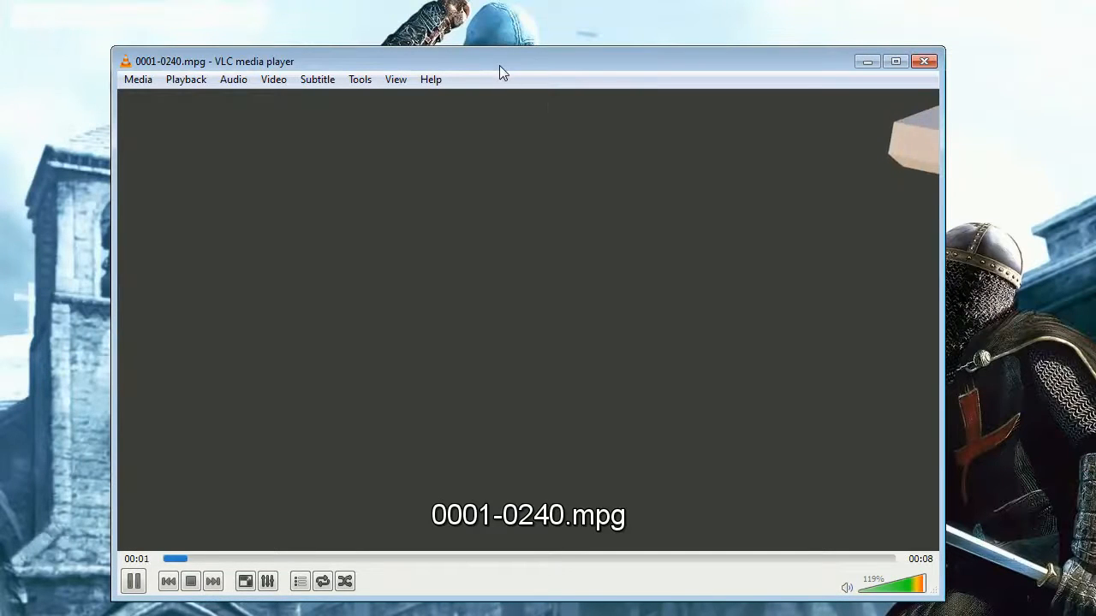
drag(499, 65, 484, 36)
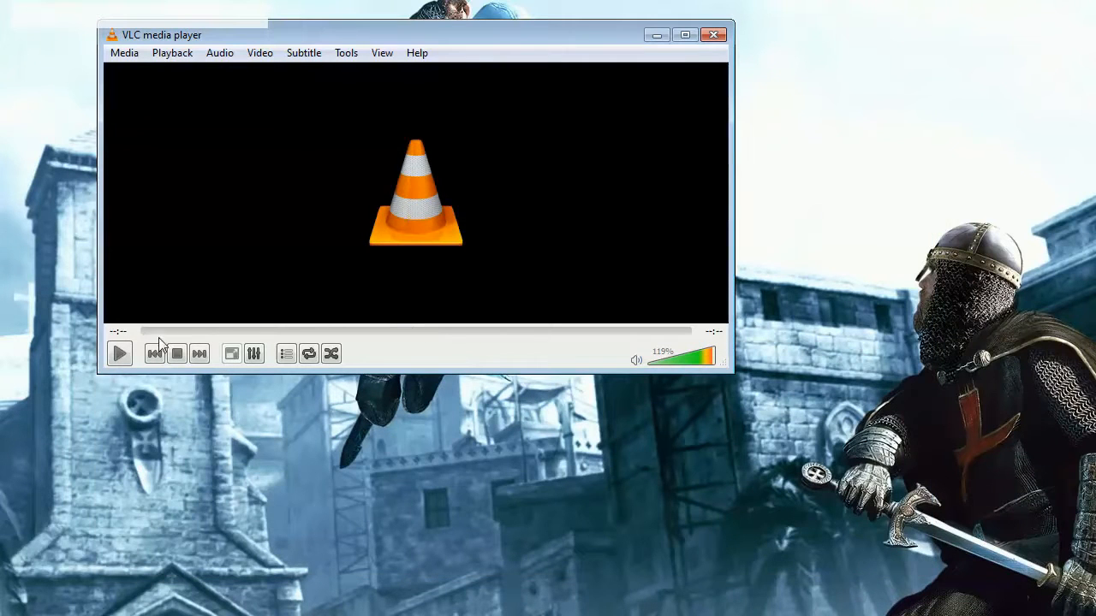
click(120, 357)
click(713, 35)
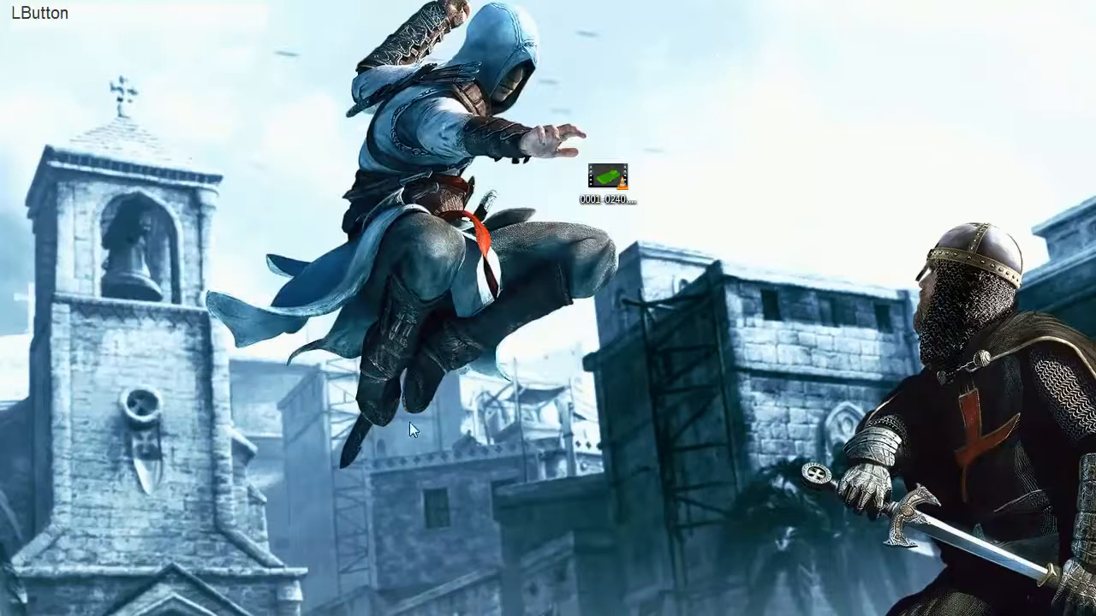